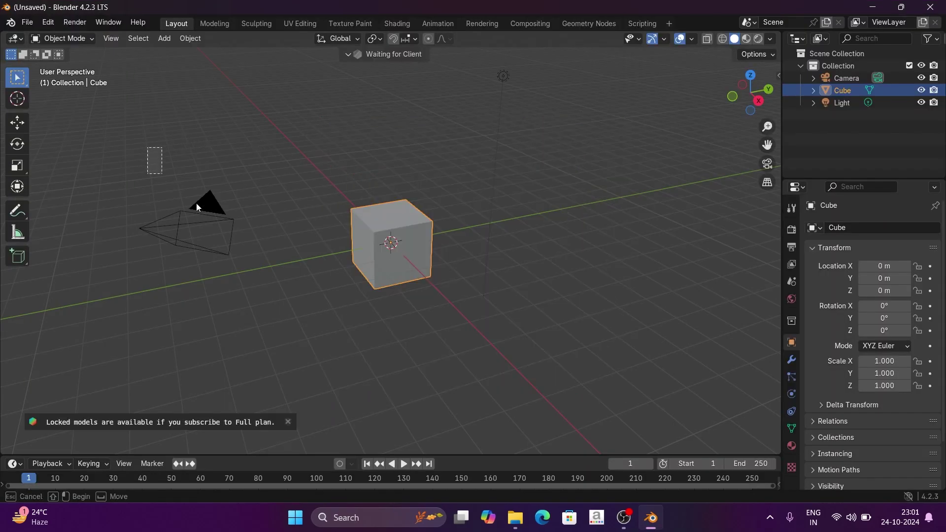
Delete the default camera, cube and light from the scene
left_click_drag(146, 146, 566, 329)
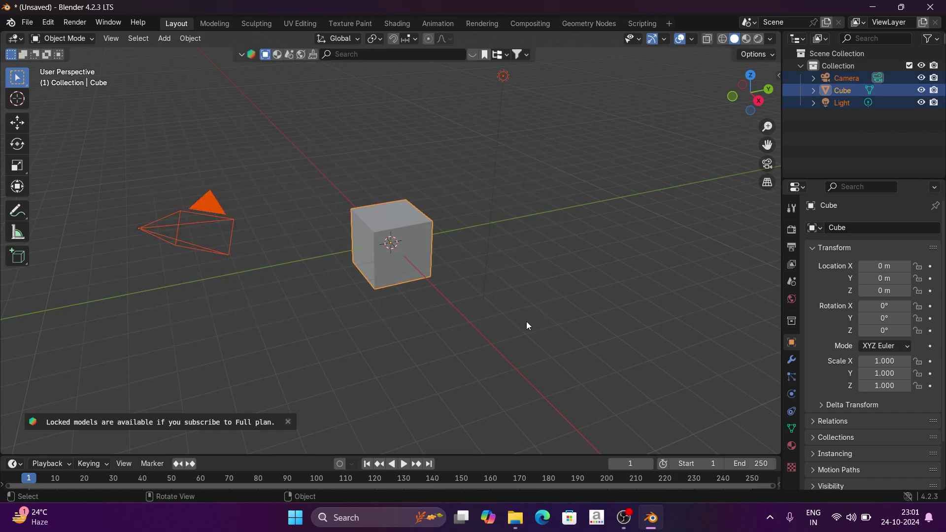
key("Delete")
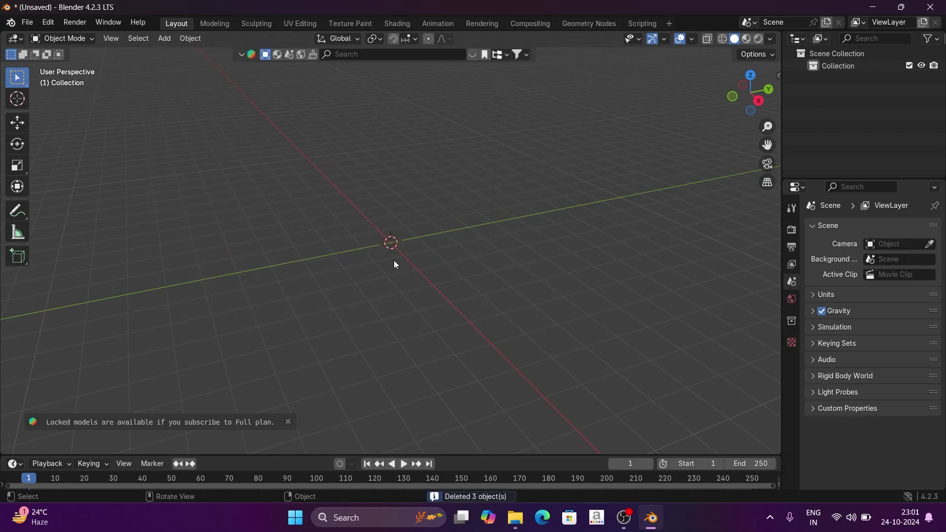
Switch to Google Chrome, open the Sketchfab model search and search for "human head"
left_click(872, 7)
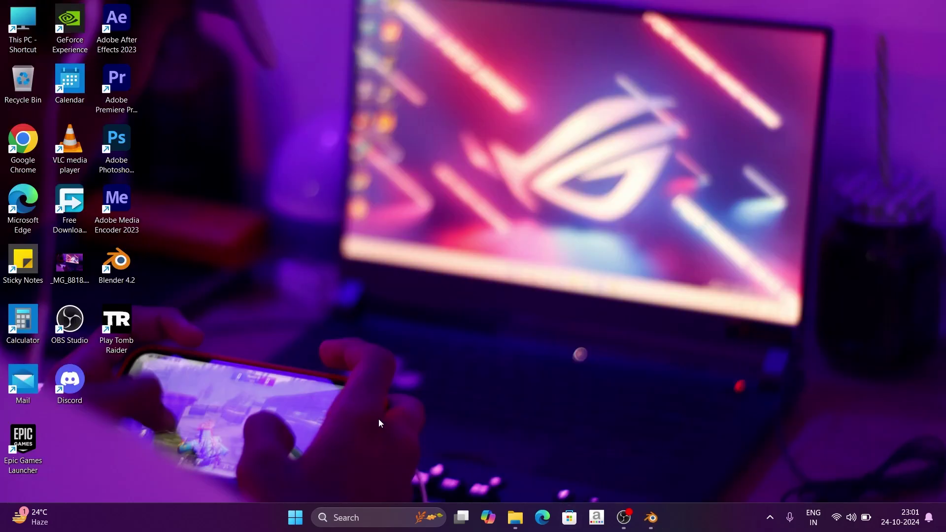
double_click(36, 130)
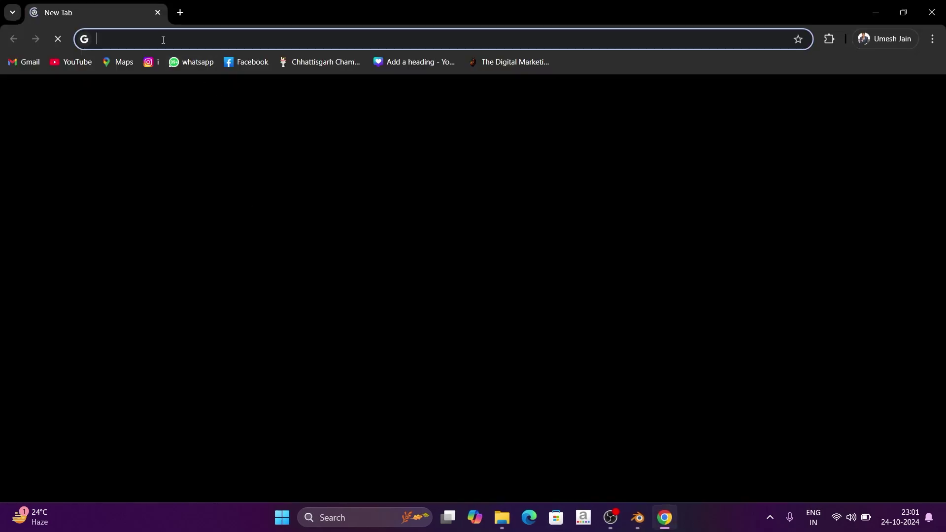
left_click(163, 40)
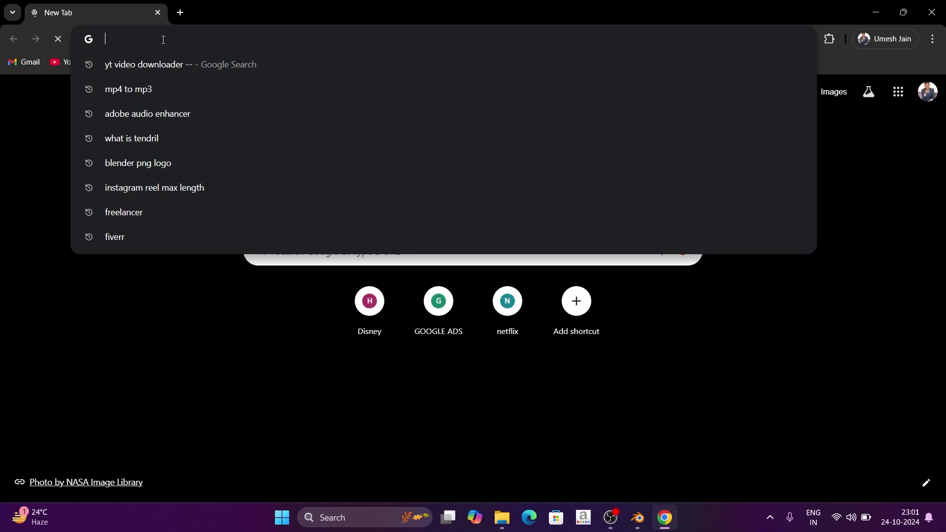
type("s")
key("Return")
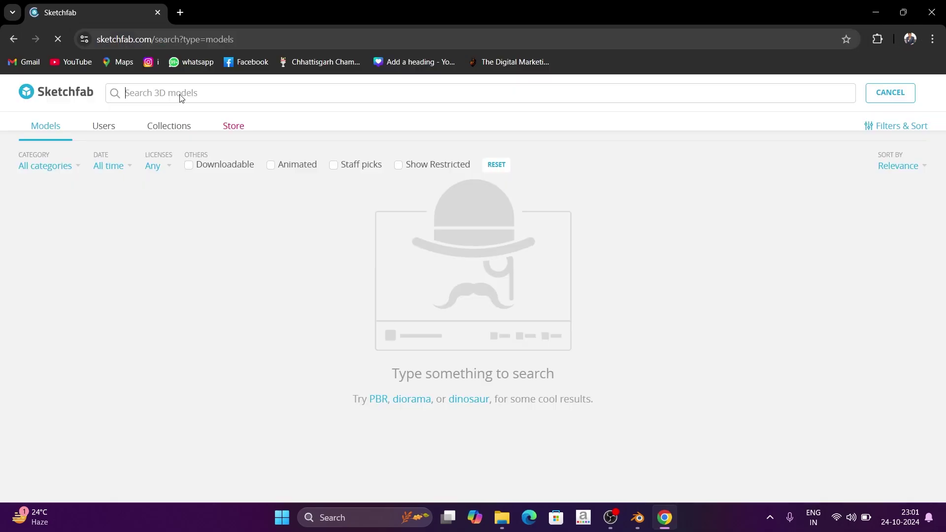
type("h")
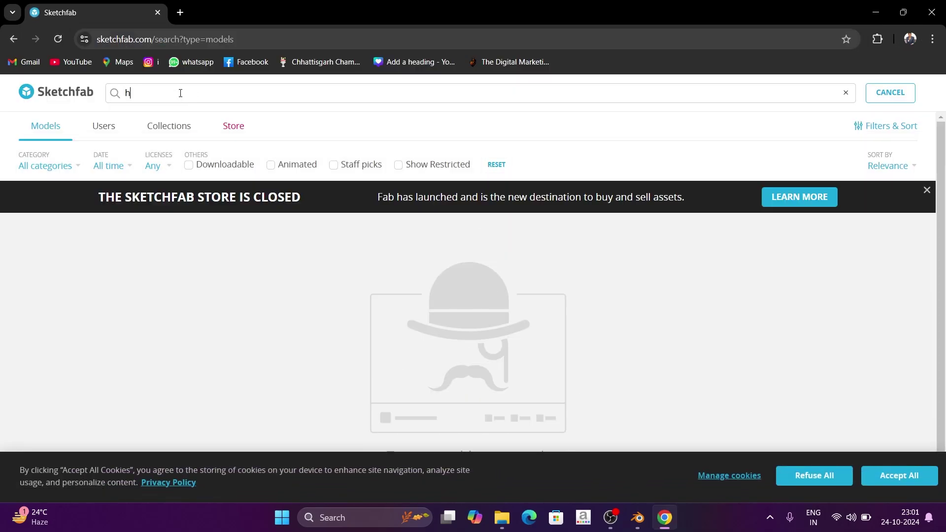
type("uman head")
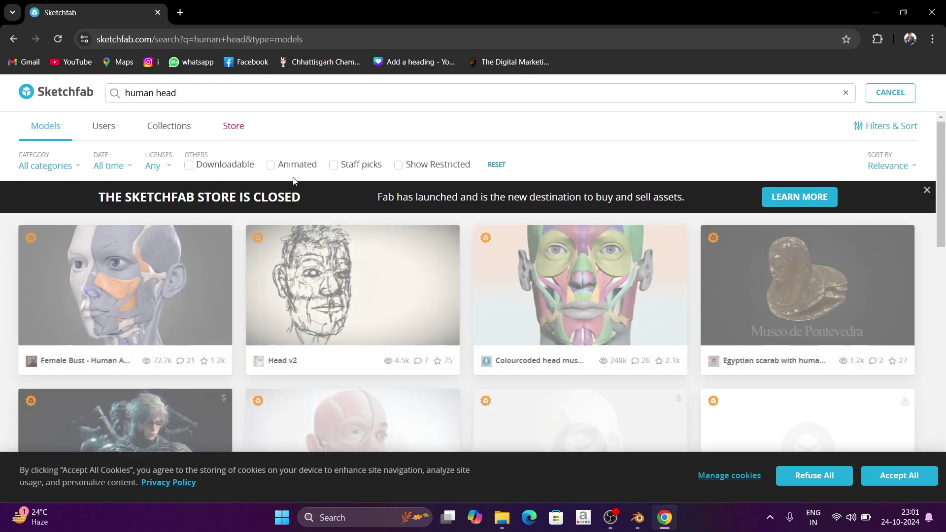
Browse the human head models and open the page of the downloadable low-poly Human Head
scroll(417, 295, "down", 10)
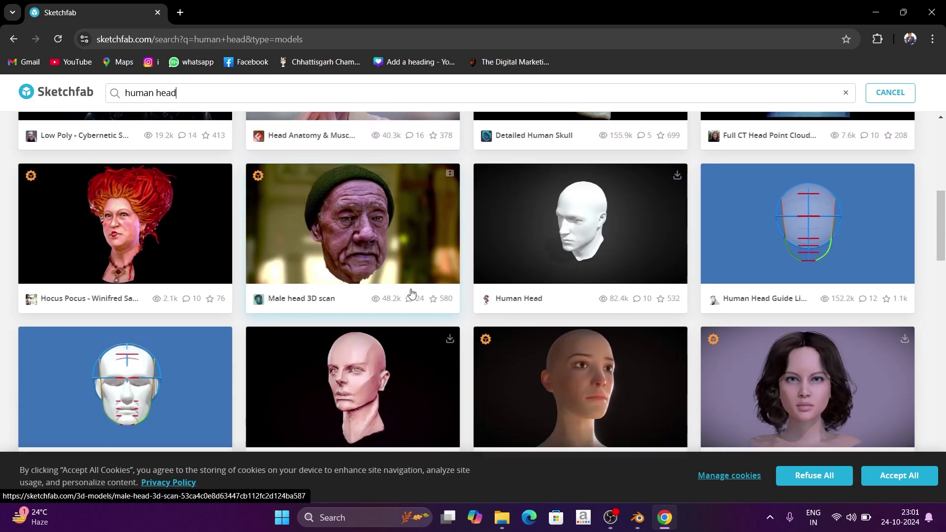
scroll(410, 294, "down", 6)
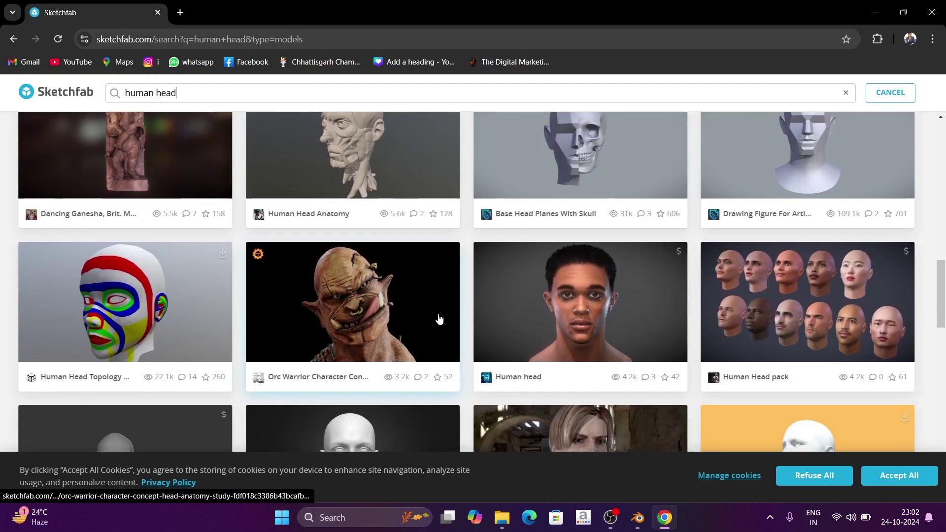
scroll(437, 316, "up", 2)
scroll(435, 315, "up", 6)
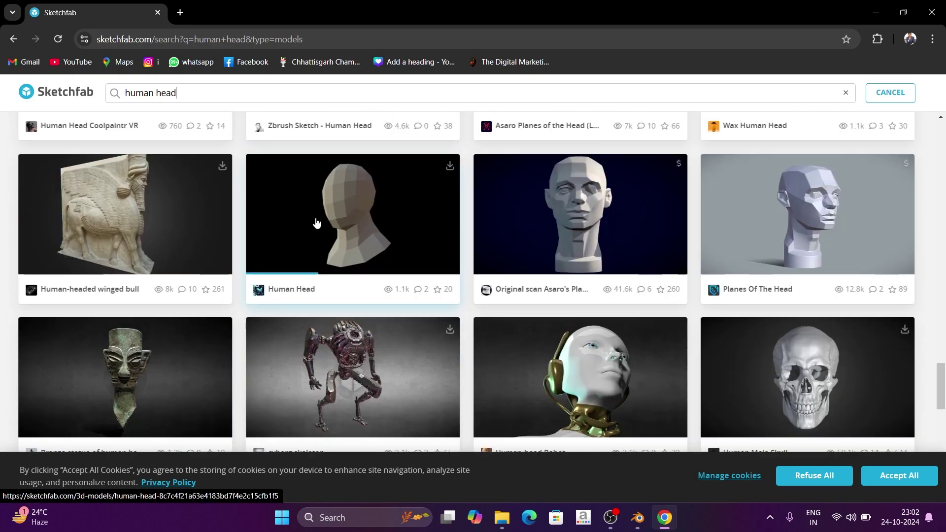
left_click(330, 211)
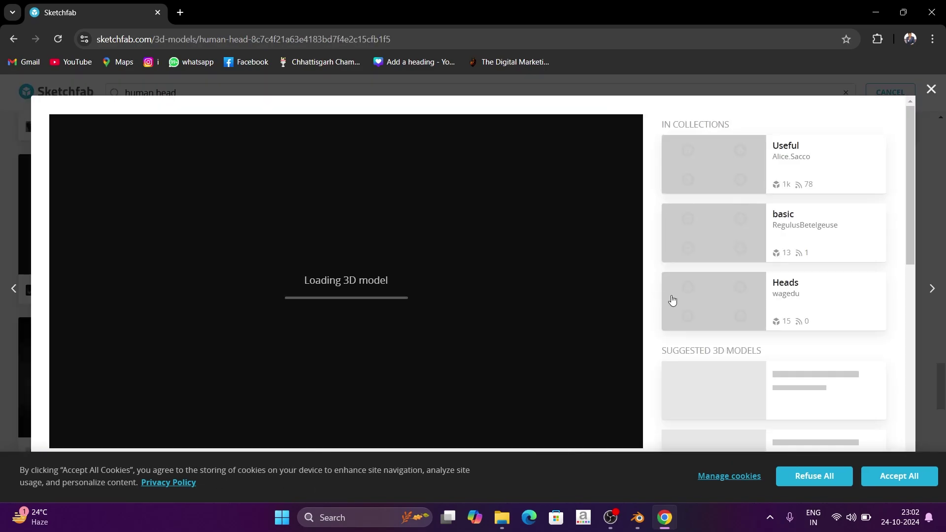
scroll(312, 290, "down", 5)
scroll(309, 288, "up", 1)
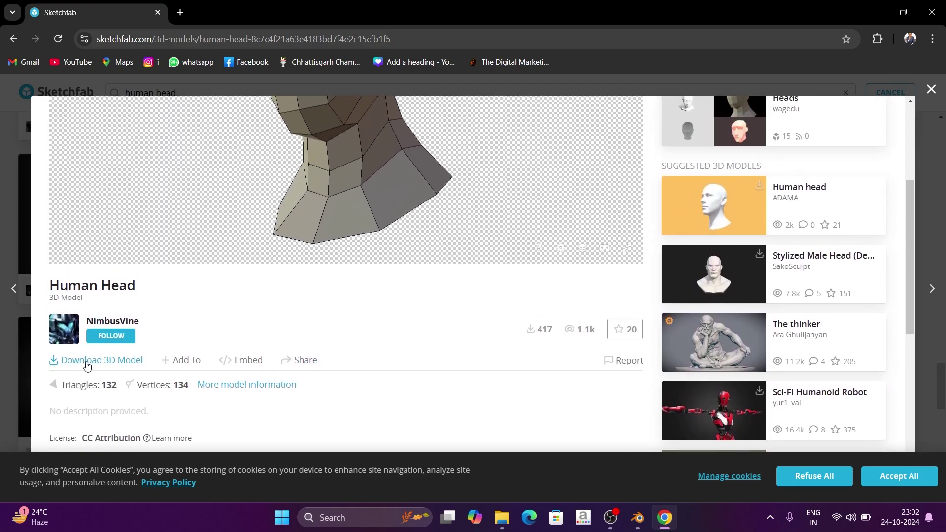
Review the download formats offered for the Human Head model, including glTF, and close the download options
left_click(89, 366)
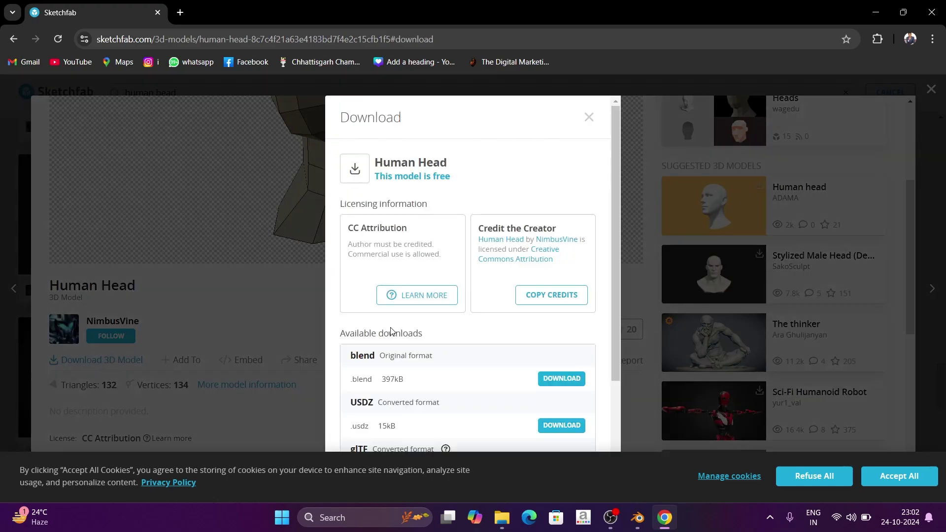
scroll(475, 357, "down", 3)
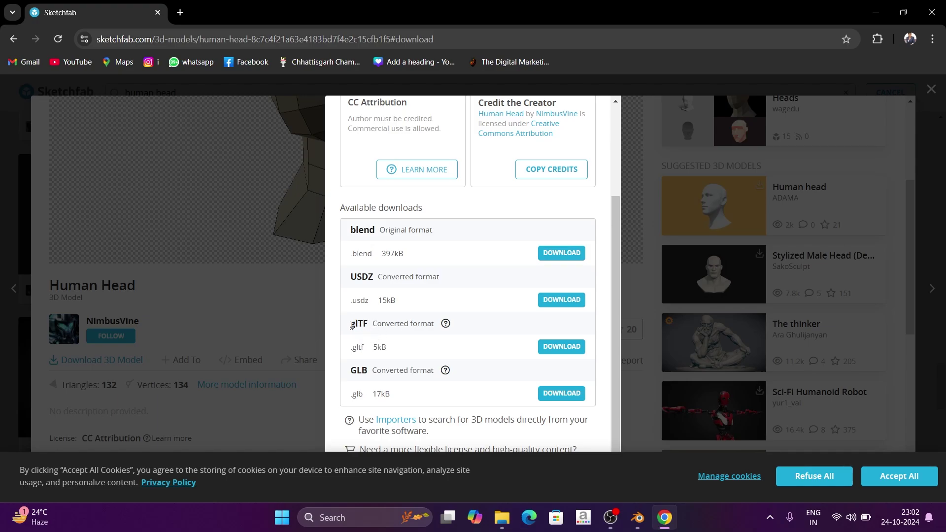
left_click_drag(351, 325, 434, 327)
scroll(477, 296, "up", 3)
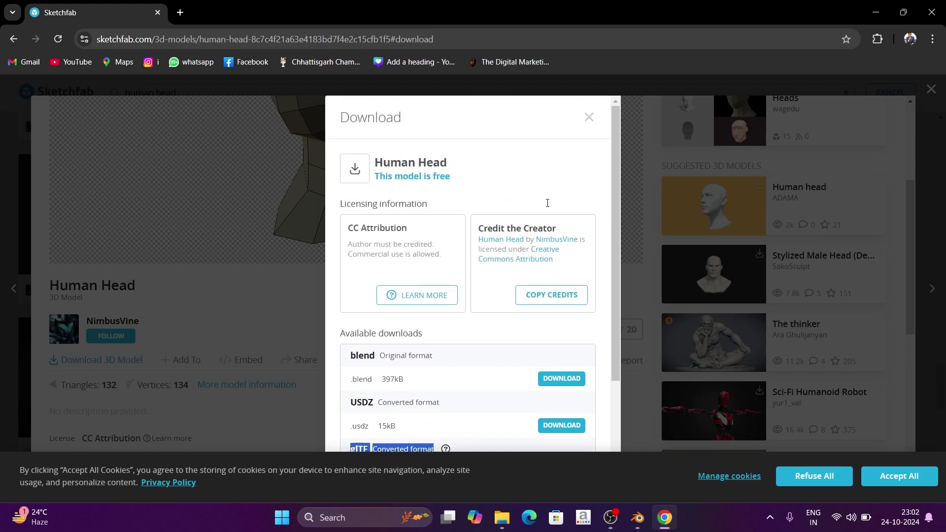
left_click(588, 113)
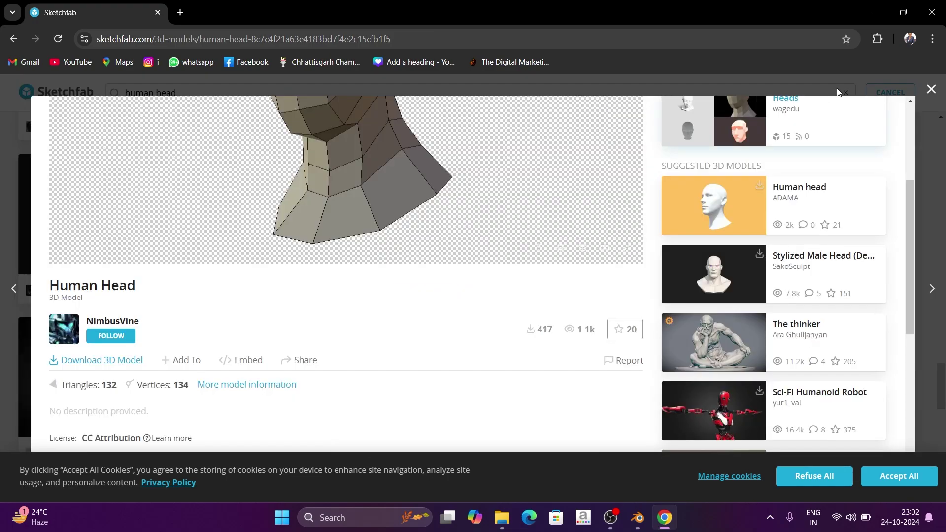
Switch back to Blender and import scene.gltf from the head_planes_reference folder in Downloads as glTF 2.0
left_click(873, 12)
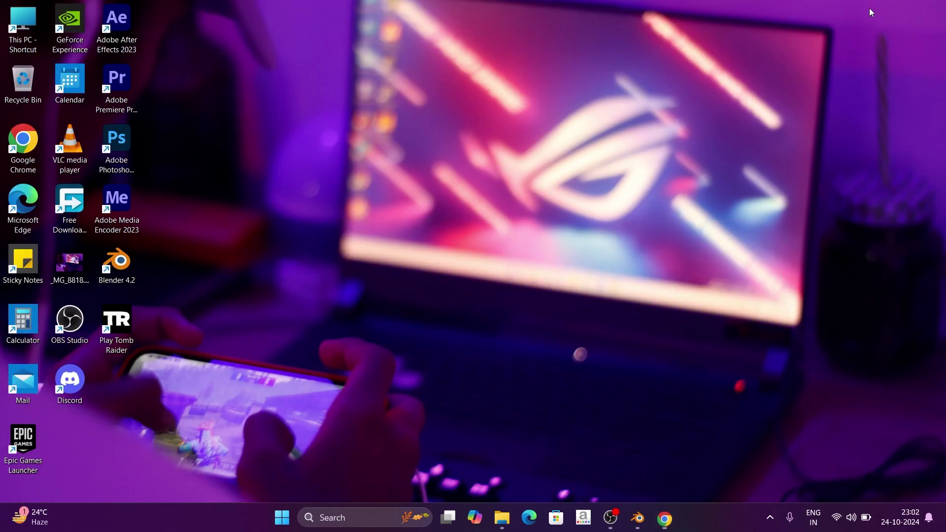
left_click(638, 519)
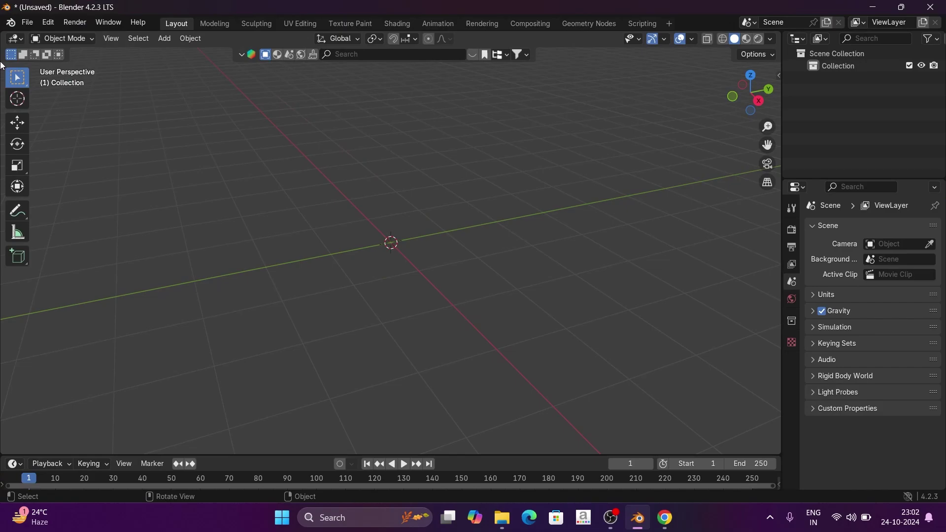
left_click(28, 23)
mouse_move(69, 194)
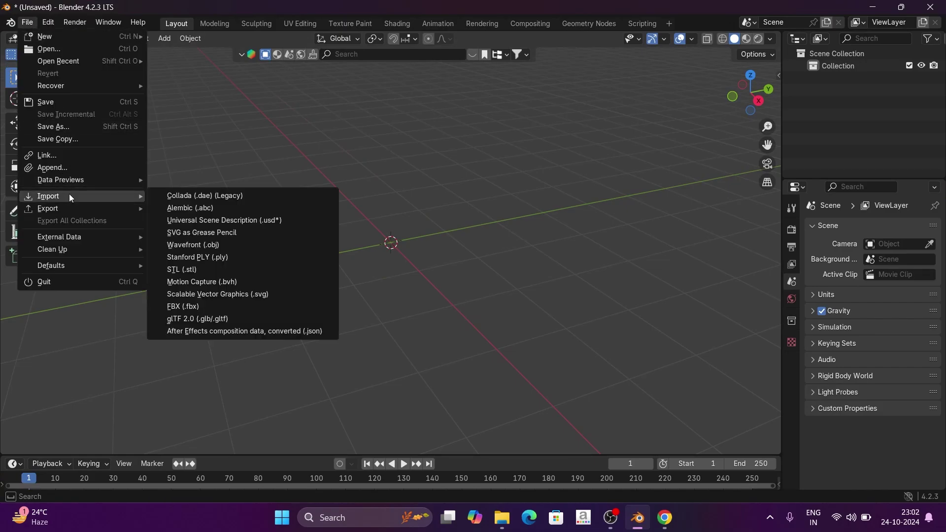
left_click(193, 319)
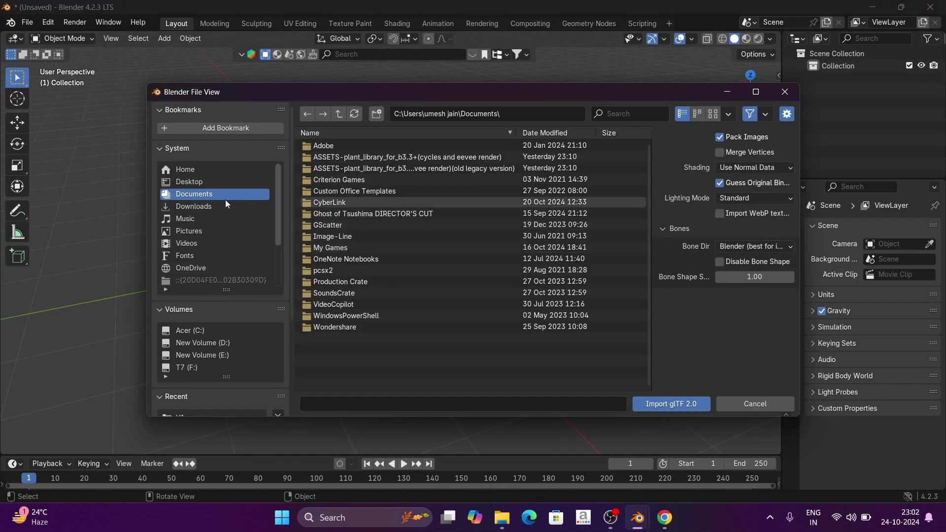
left_click(214, 206)
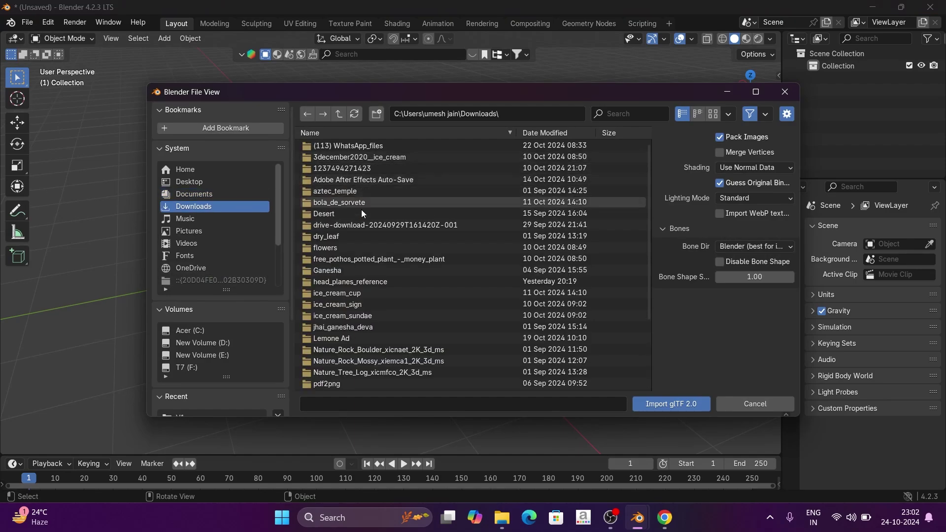
double_click(358, 279)
left_click(343, 148)
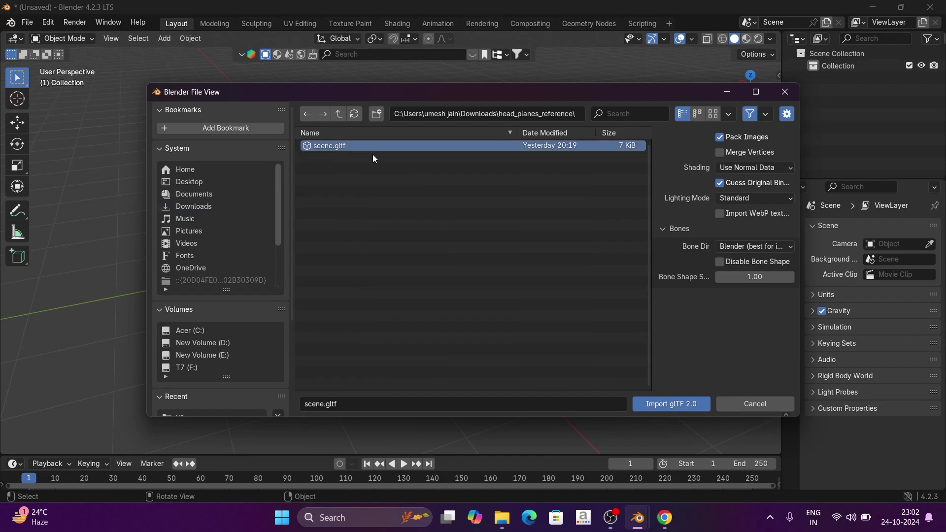
left_click(675, 403)
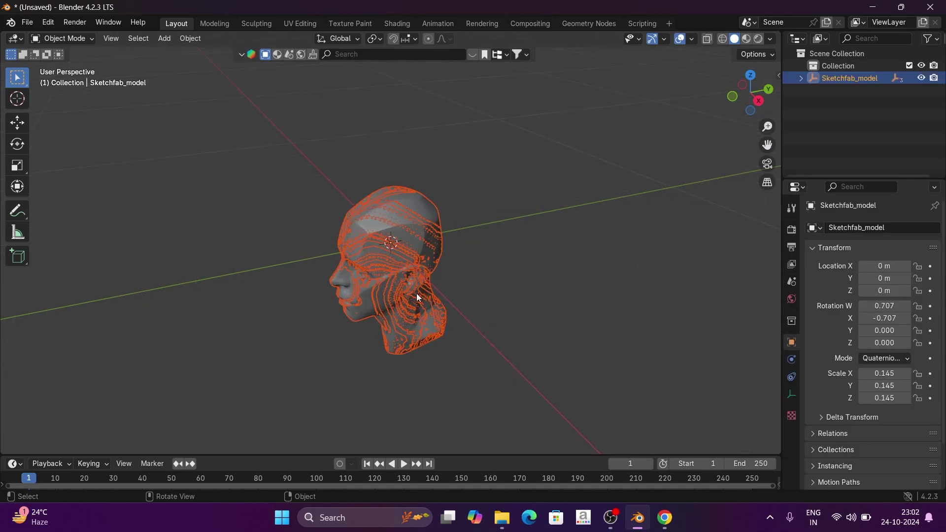
Raise the imported head about 0.33 m along the Z axis so the neck's base sits at the origin
mouse_move(418, 295)
middle_mouse_down()
mouse_move(468, 226)
mouse_move(473, 250)
mouse_move(409, 282)
middle_mouse_up()
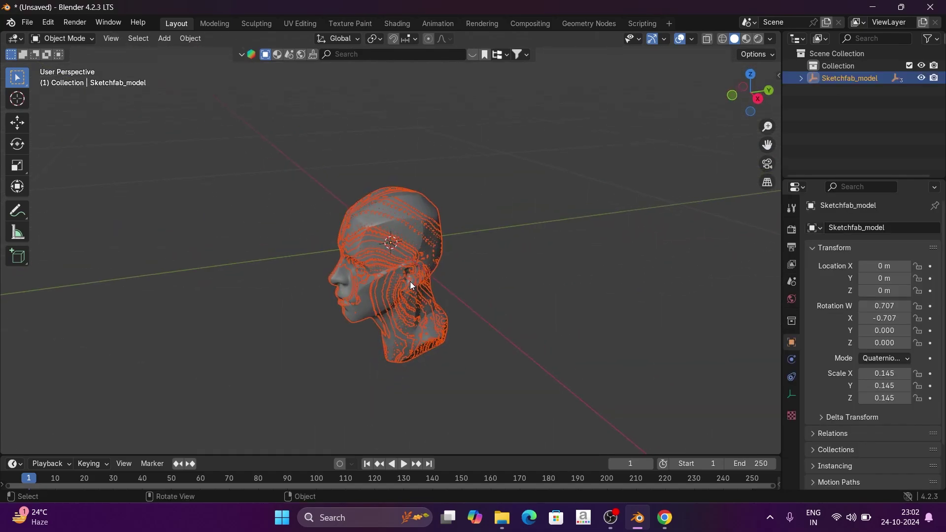
key("g")
key("z")
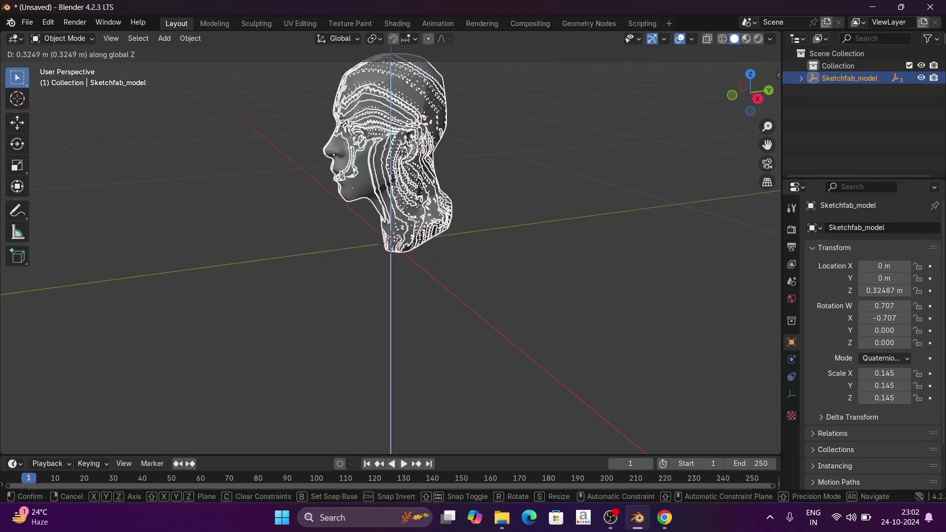
left_click(419, 203)
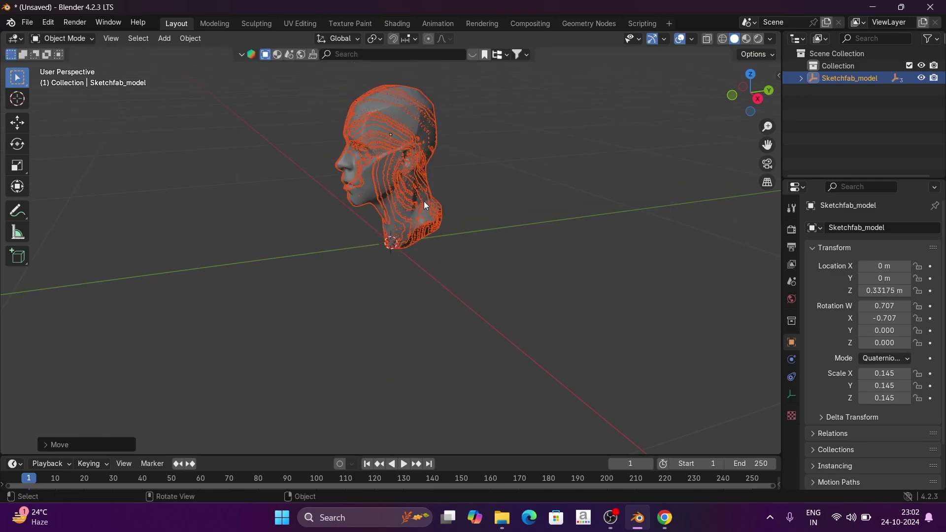
Join all the separate mesh pieces of the head into a single object
left_click(385, 117)
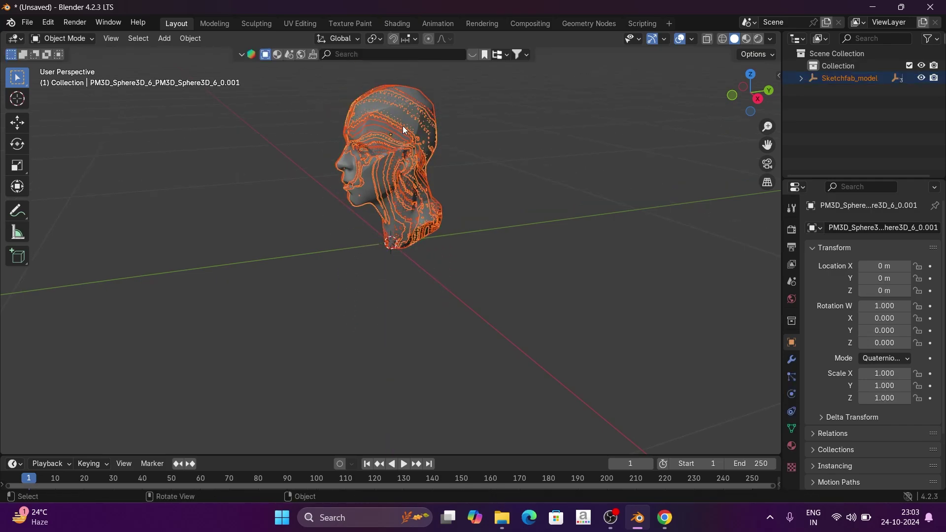
key("ctrl")
left_click(408, 153, "ctrl")
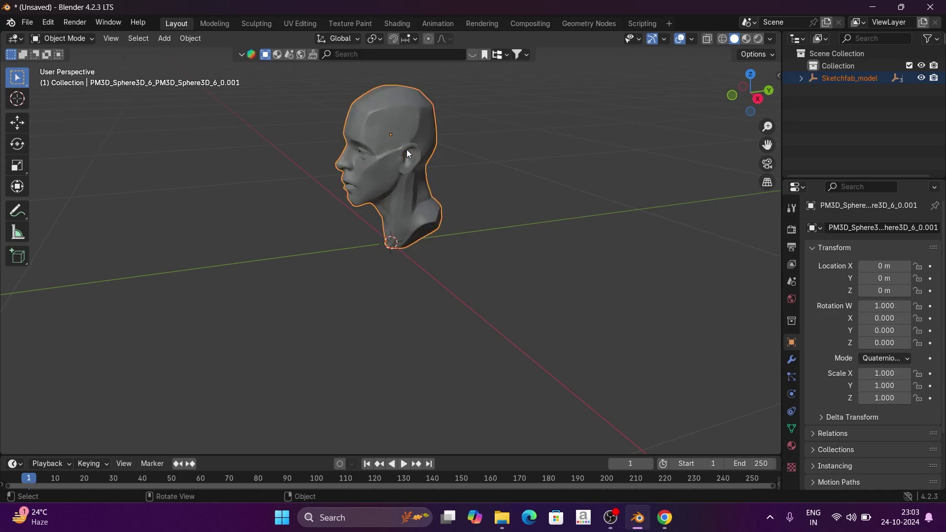
Examine the joined head from the front, close up and from several angles
middle_click_drag(385, 181, 427, 198)
scroll(425, 196, "up", 3)
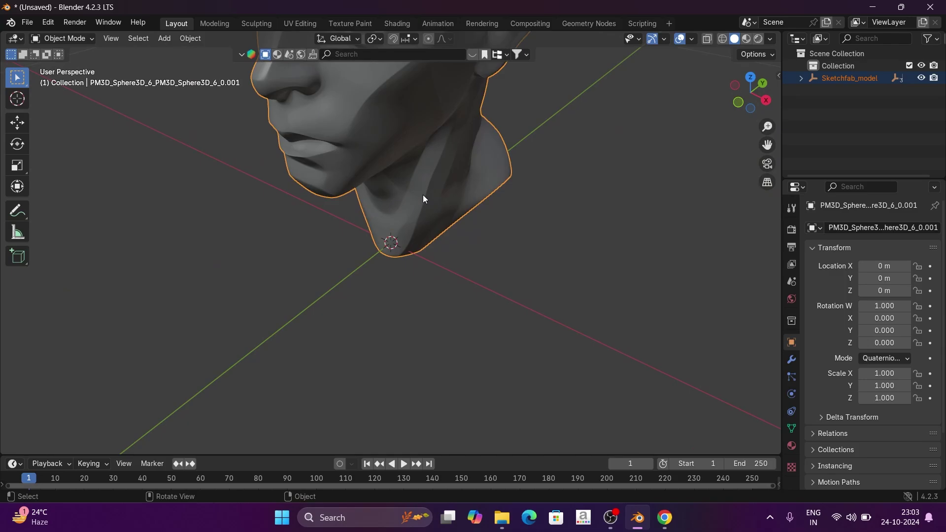
key("KP_1")
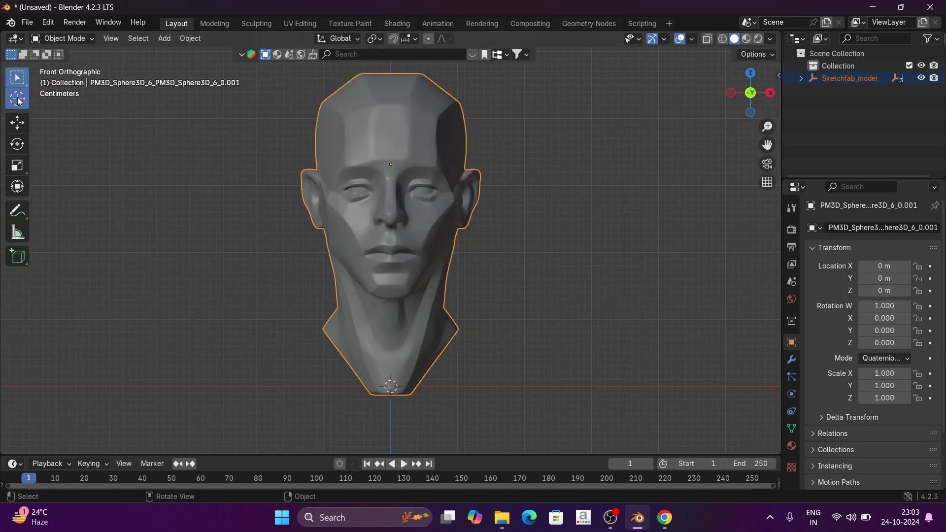
left_click(18, 100)
middle_click_drag(392, 252, 89, 108)
scroll(386, 367, "up", 4)
scroll(340, 361, "down", 2)
key("w")
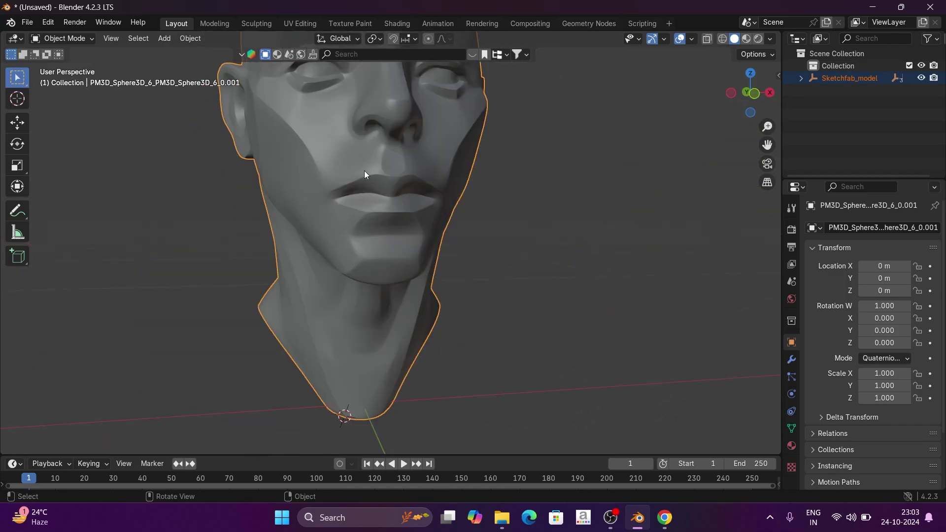
scroll(451, 238, "down", 3)
middle_click_drag(424, 241, 389, 249)
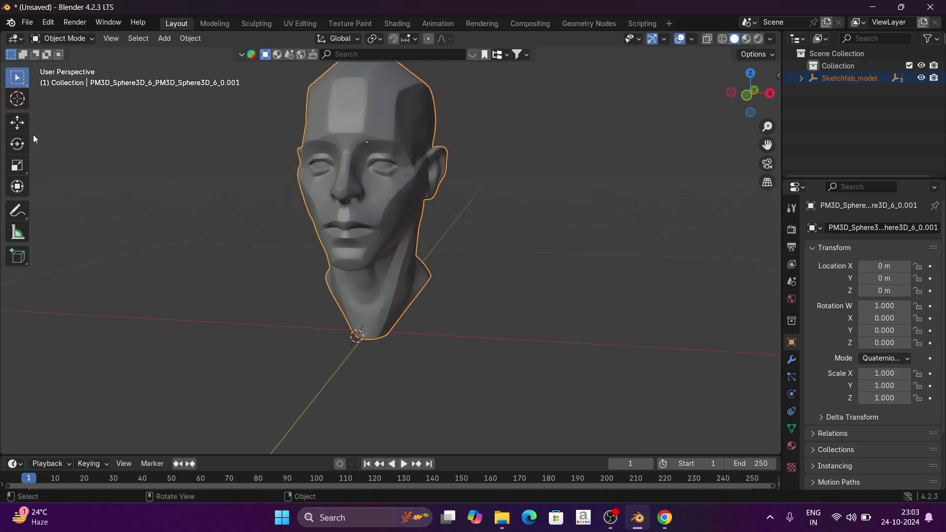
Search the extensions in the preferences for ivy and view the details of the IvyGen extension
left_click(48, 22)
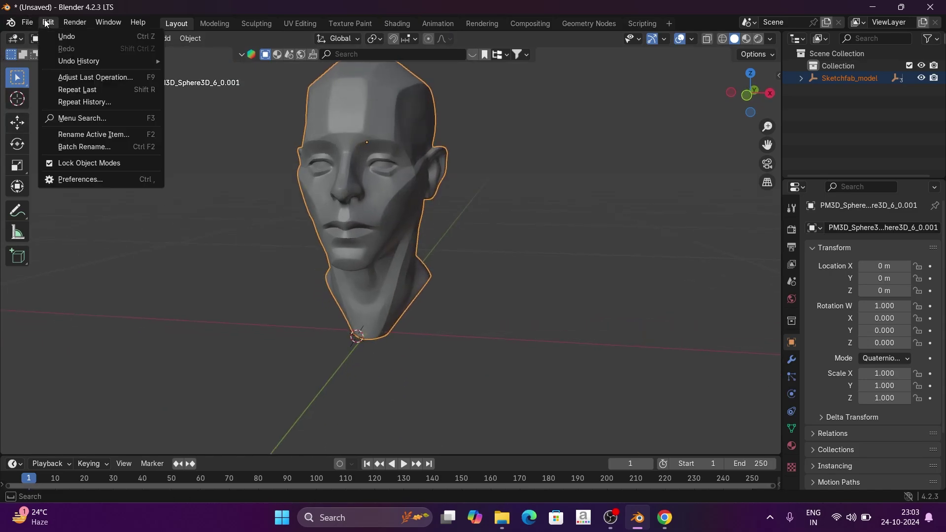
left_click(81, 178)
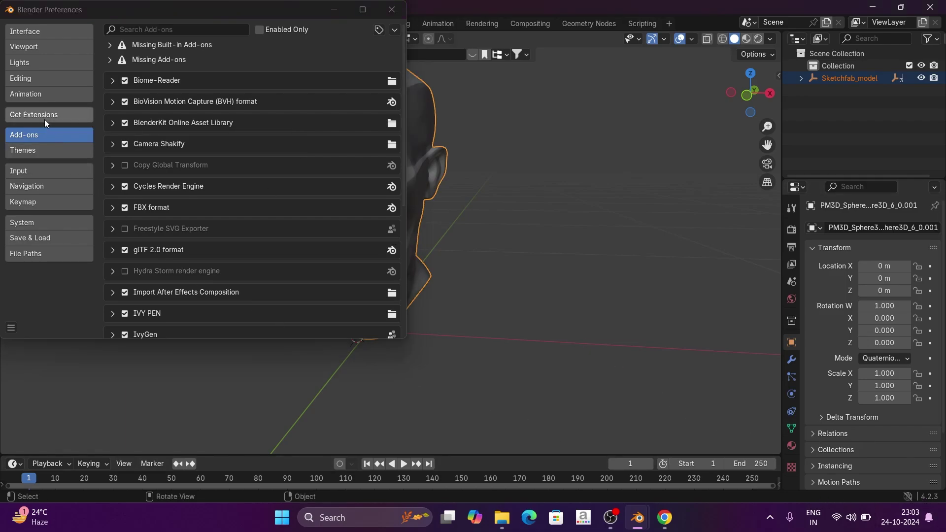
left_click(28, 116)
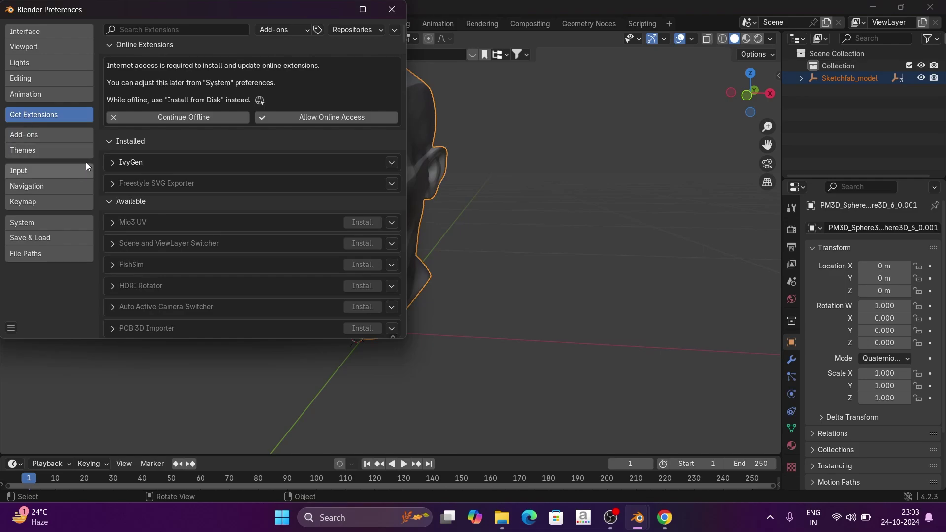
left_click(170, 29)
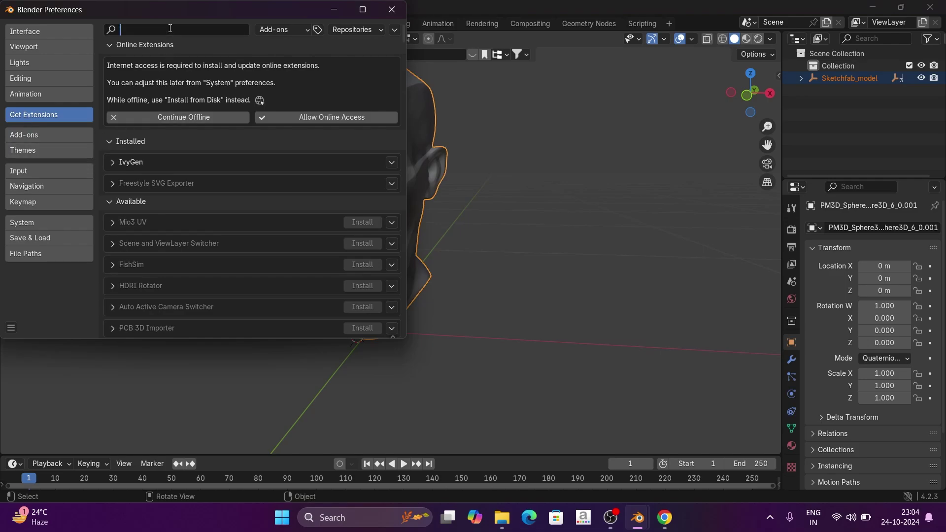
type("ivy")
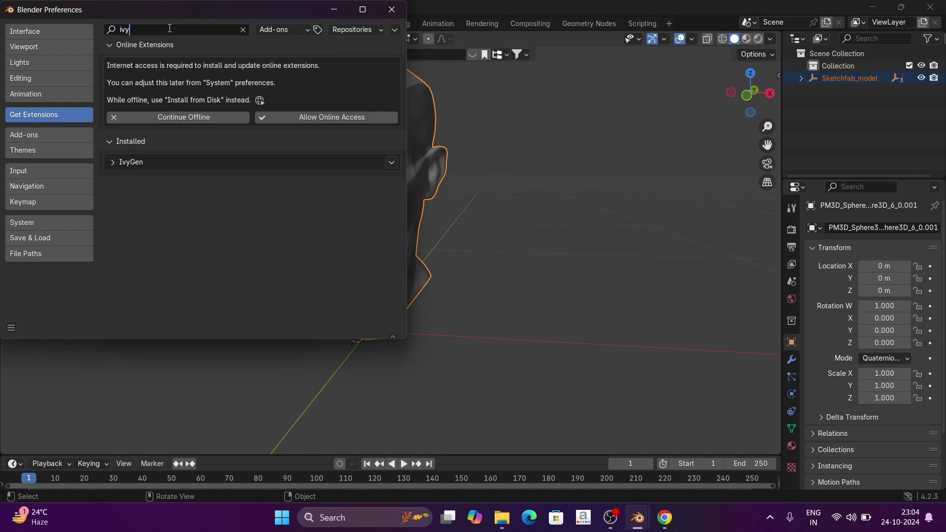
left_click(114, 164)
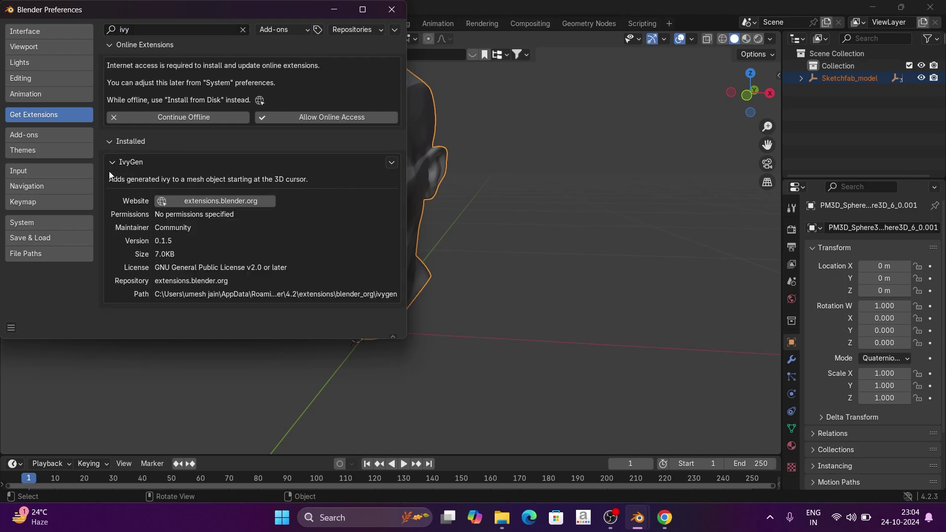
left_click(112, 161)
Find the IvyGen add-on with the search term ivy, make sure it is enabled, and save the preferences
left_click(49, 134)
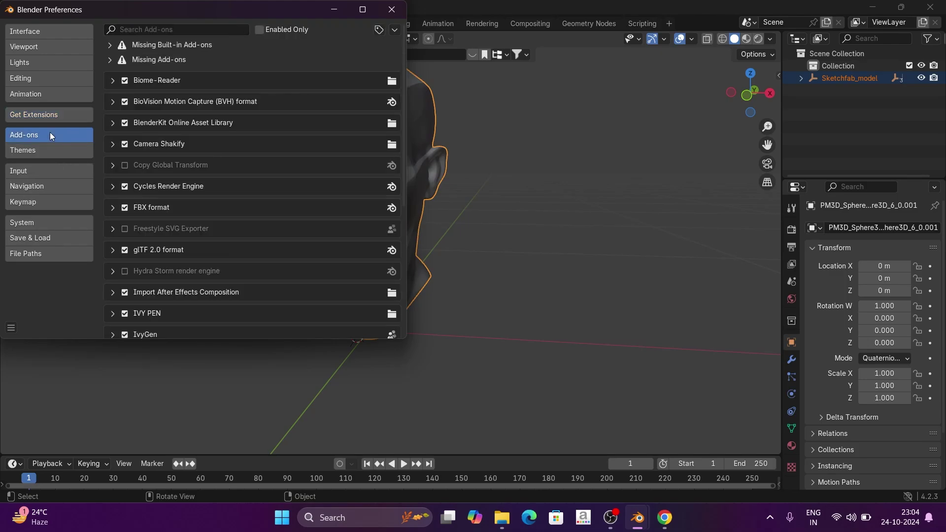
left_click(176, 30)
type("ivy")
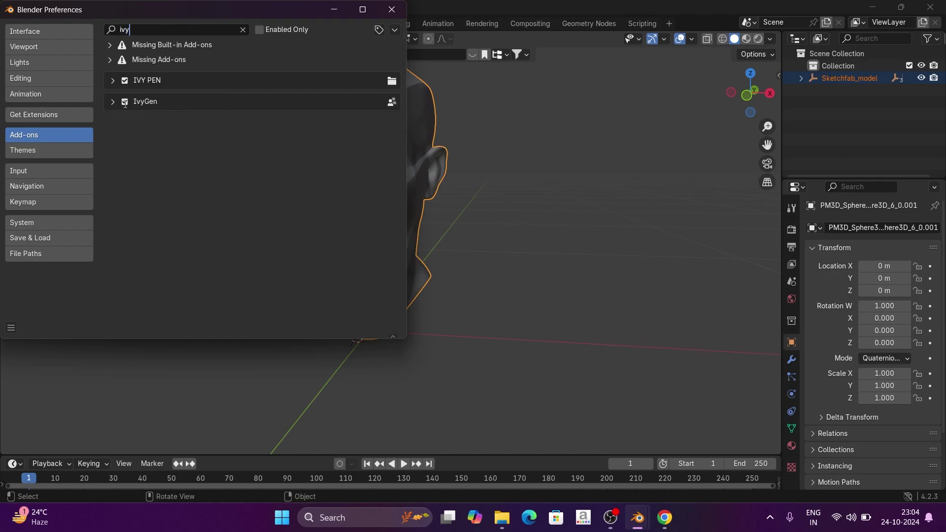
left_click(126, 102)
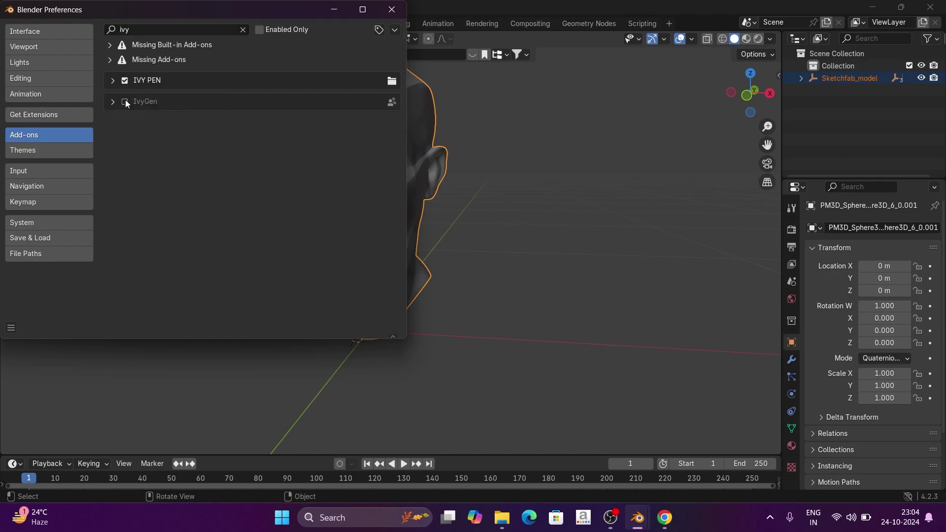
left_click(11, 325)
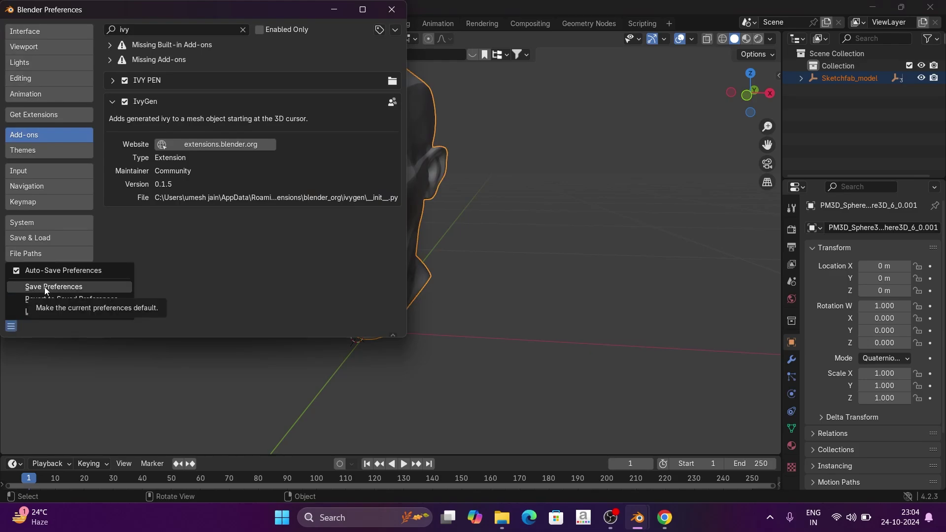
left_click(68, 288)
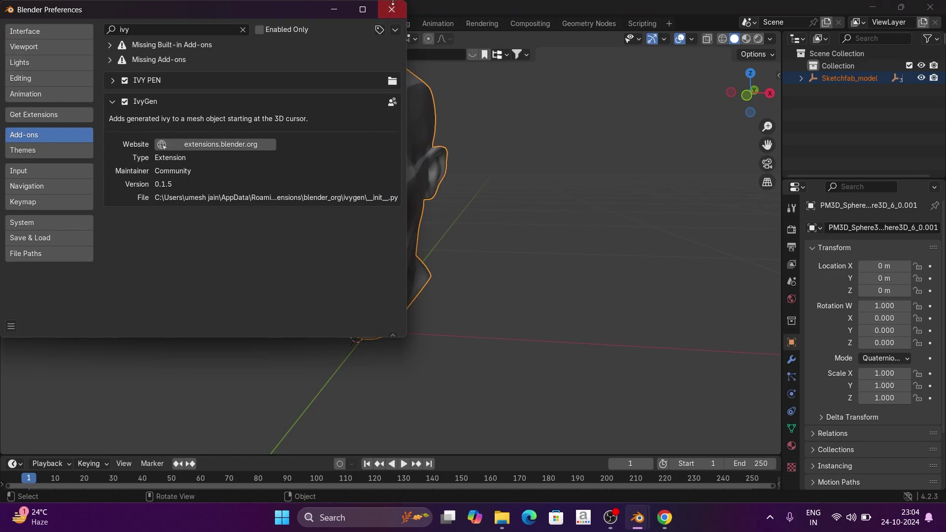
left_click(392, 10)
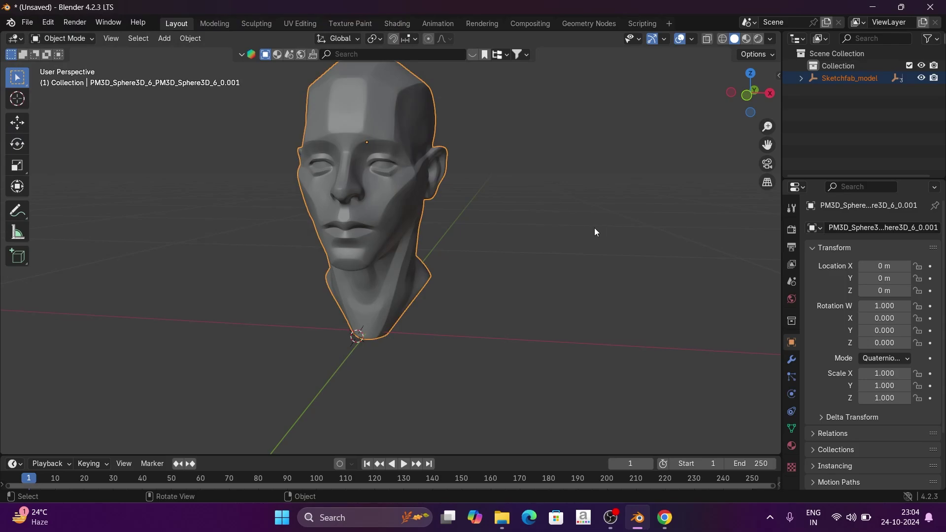
Show the Ivy Generator settings in the 3D viewport
mouse_move(540, 268)
middle_mouse_down()
mouse_move(481, 256)
mouse_move(547, 264)
middle_mouse_up()
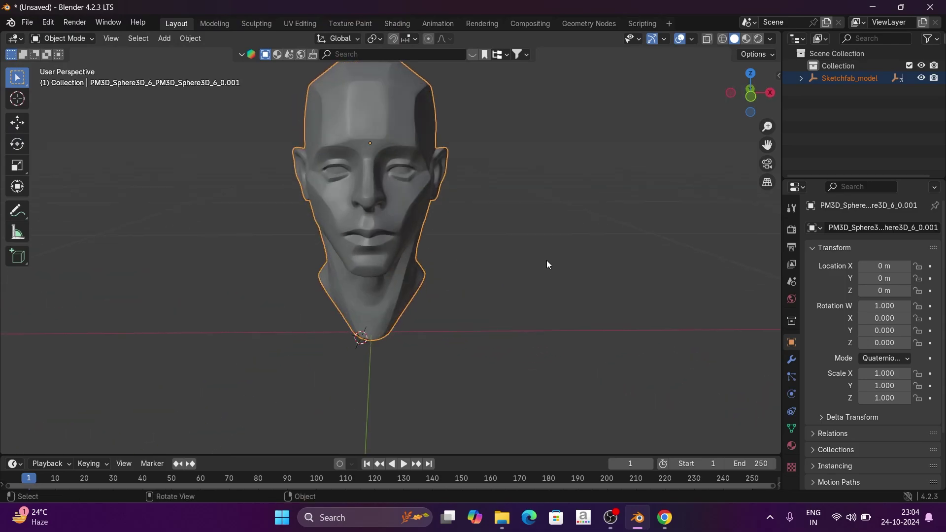
key("n")
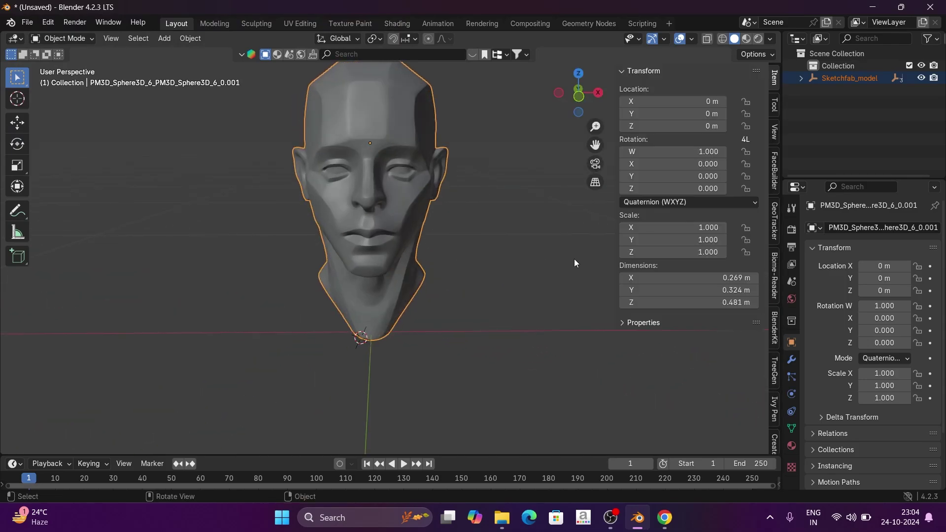
scroll(775, 296, "down", 1)
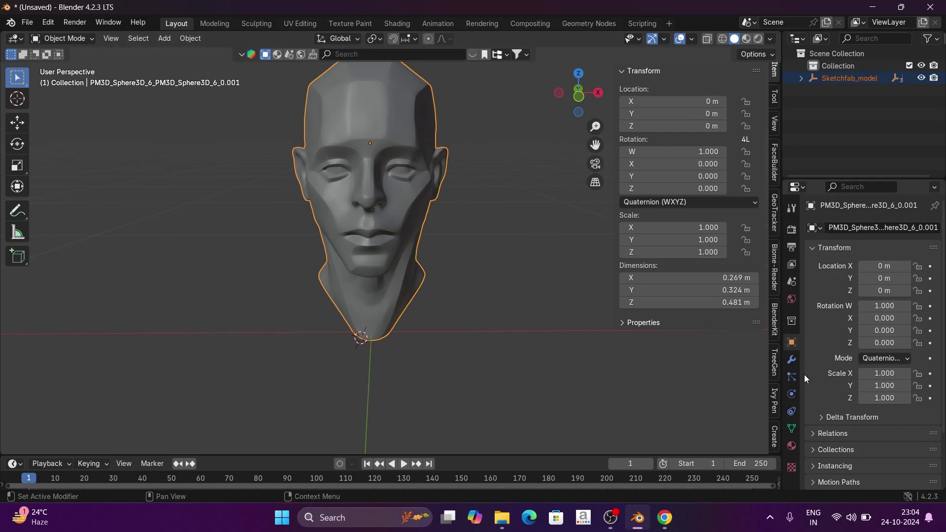
left_click(774, 437)
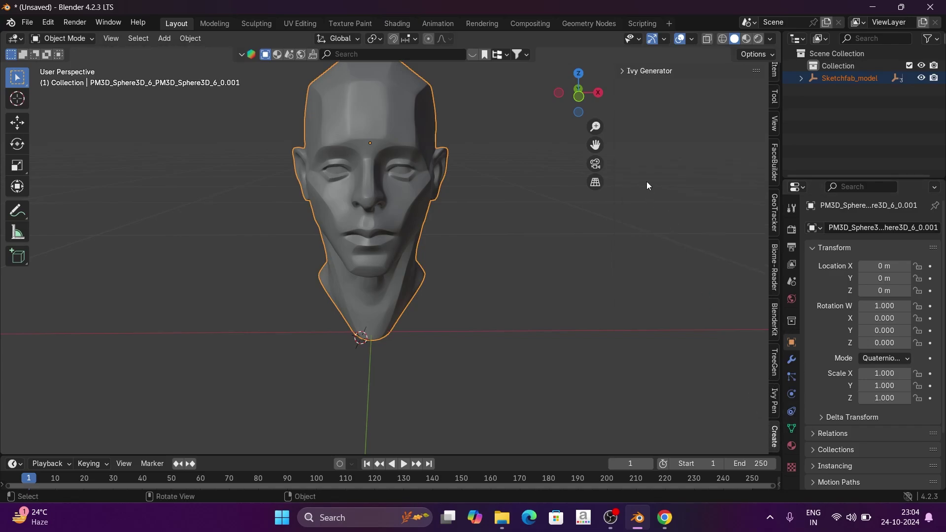
left_click(621, 71)
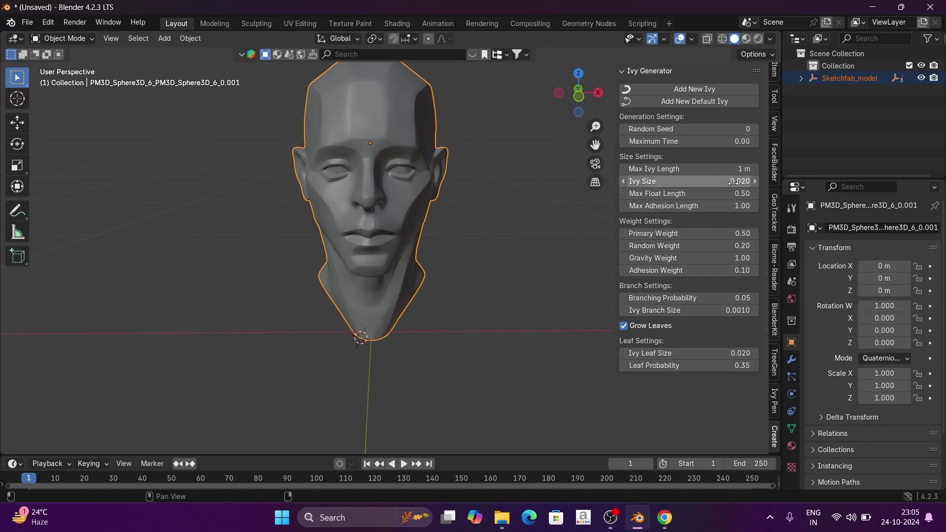
Set the Ivy Generator's Ivy Size to 0.01 and its Adhesion Weight to 0.25
left_click(739, 182)
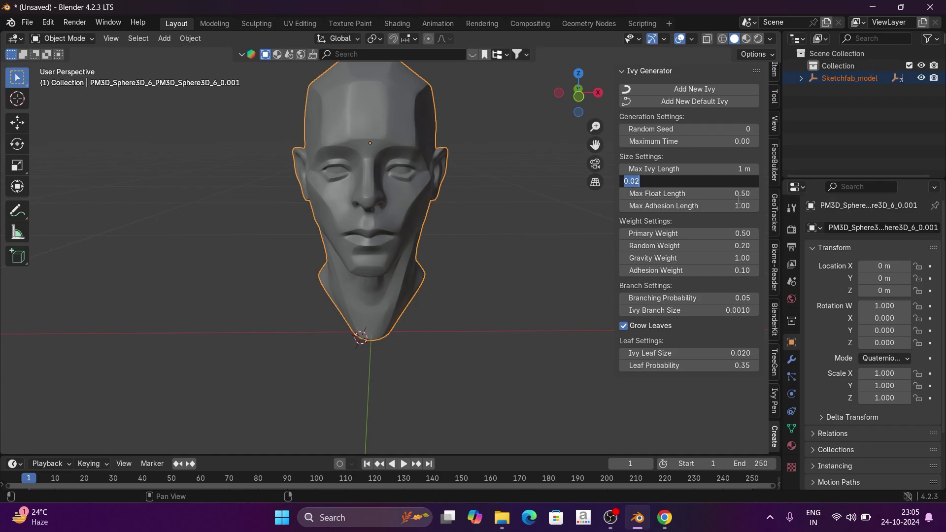
type("0.01")
key("Return")
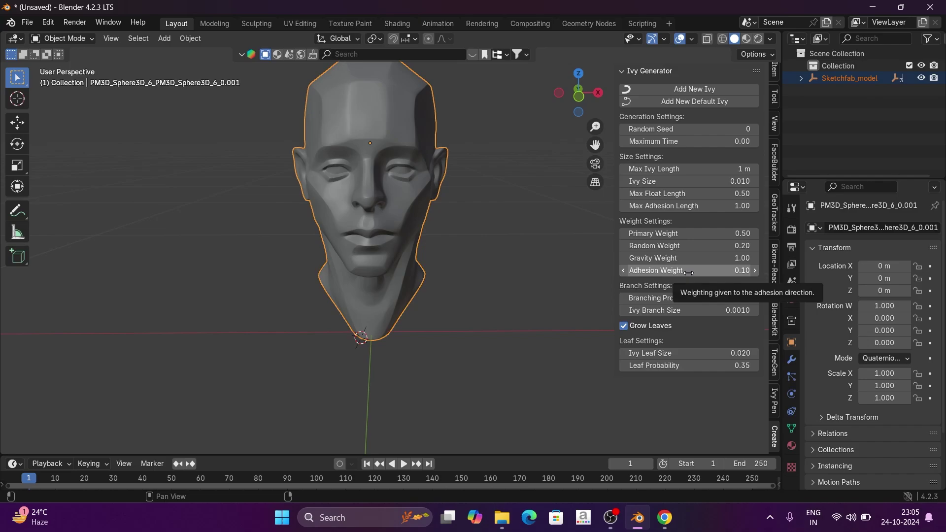
left_click(718, 270)
key("BackSpace")
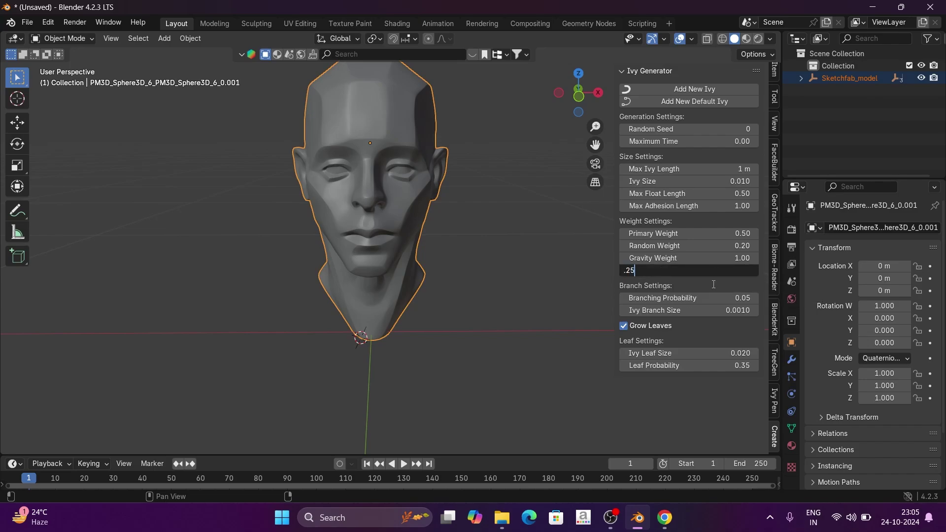
type(".25")
key("Return")
Set the Ivy Generator's Branching Probability to 1
middle_click_drag(361, 229, 400, 237)
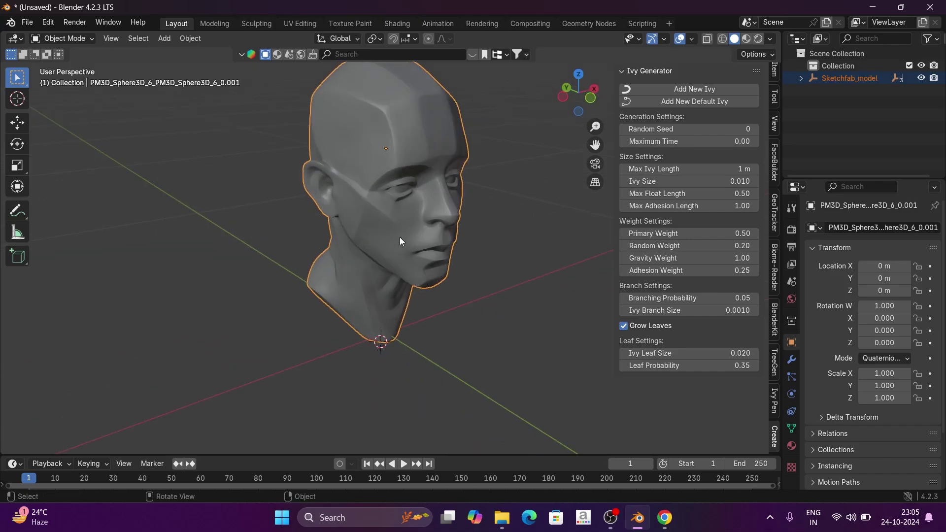
scroll(400, 237, "up", 4)
scroll(416, 247, "down", 3)
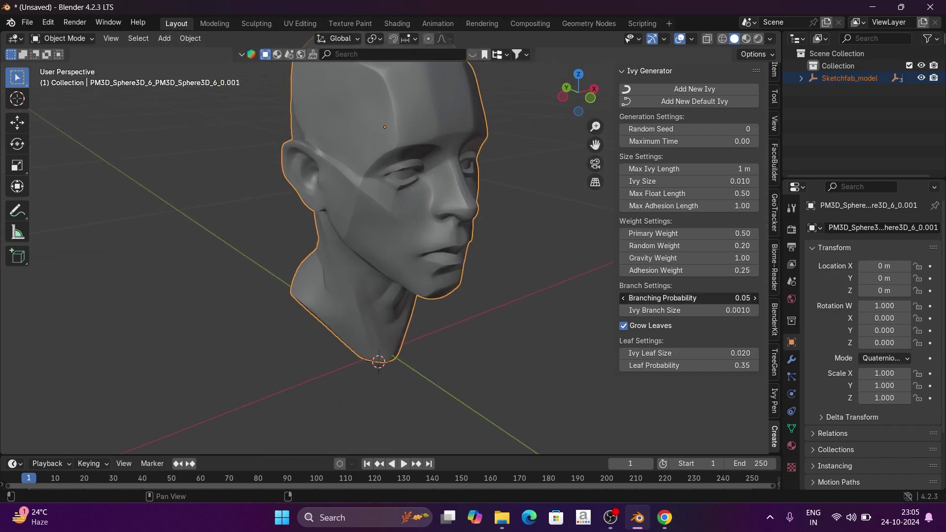
left_click(722, 299)
type("1")
key("Return")
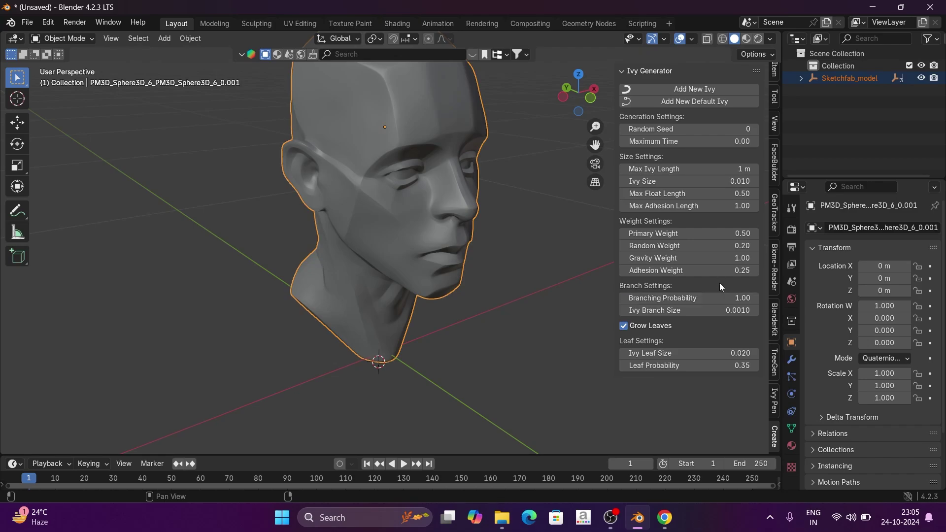
Disable Grow Leaves and generate a new ivy over the head from the neck's base
middle_click_drag(400, 321, 383, 300)
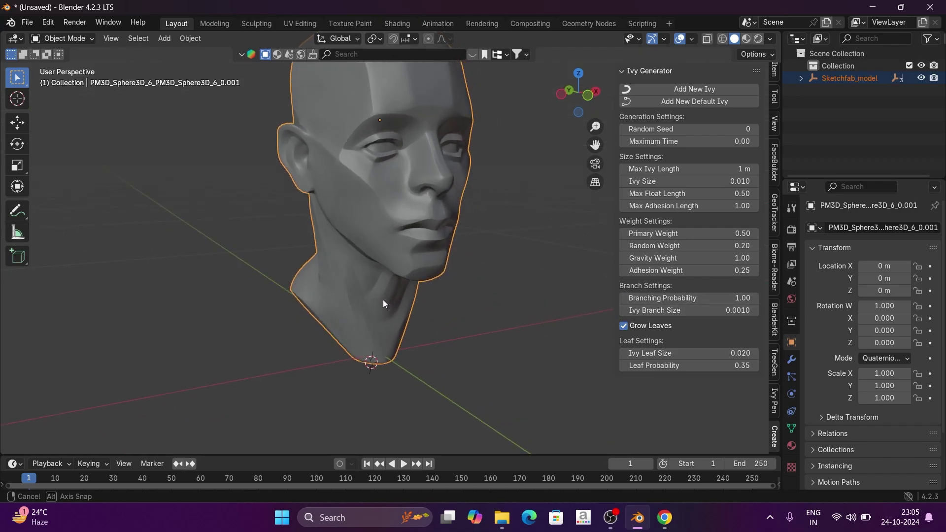
left_click(645, 327)
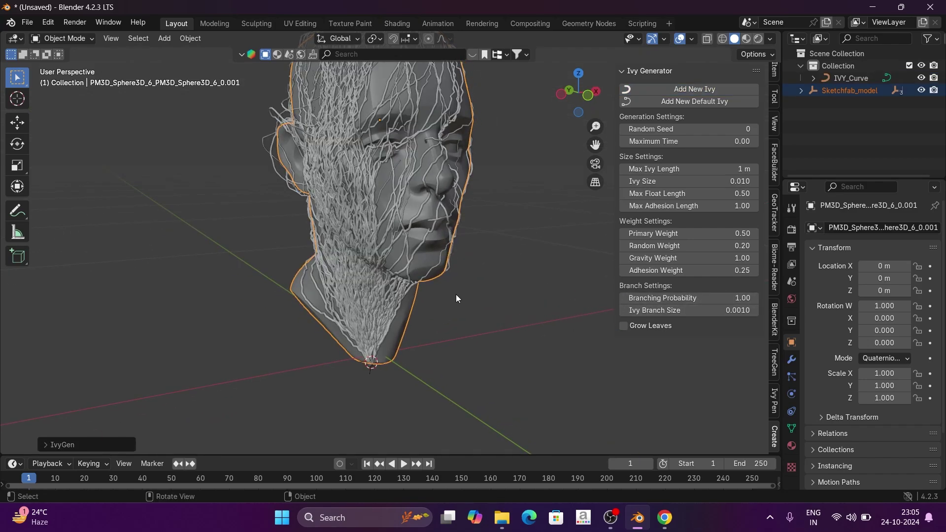
middle_click_drag(412, 222, 357, 225)
middle_click_drag(372, 241, 415, 240)
Add a Shrinkwrap modifier to the generated ivy curve
left_click(315, 209)
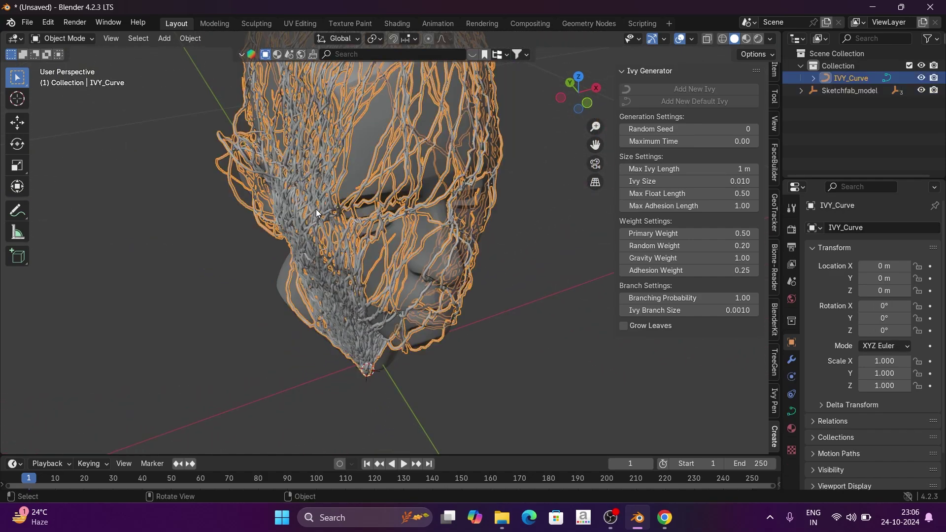
middle_click_drag(315, 209, 355, 211)
left_click(790, 359)
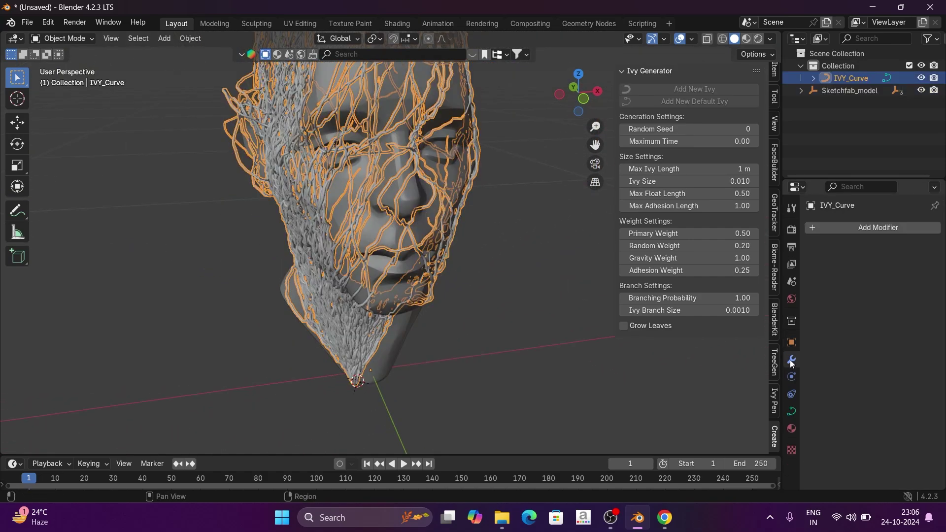
left_click(860, 228)
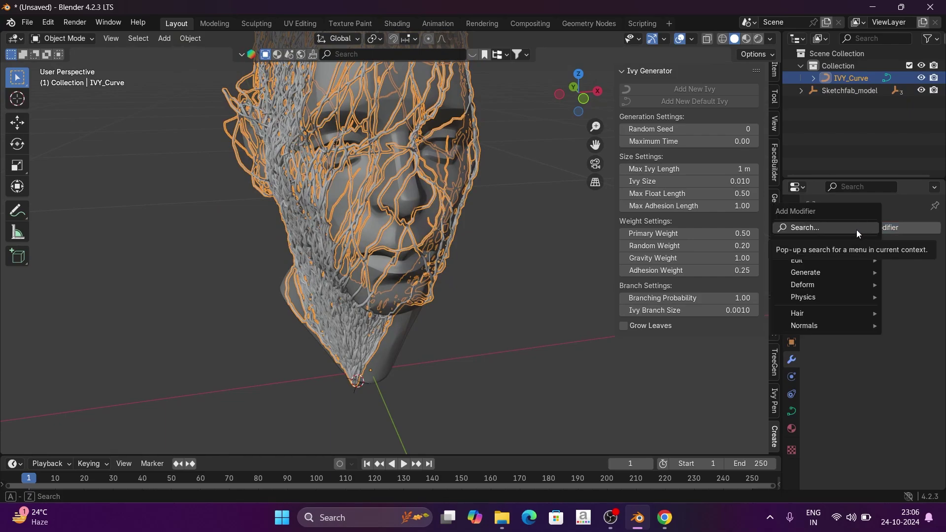
mouse_move(837, 272)
mouse_move(803, 287)
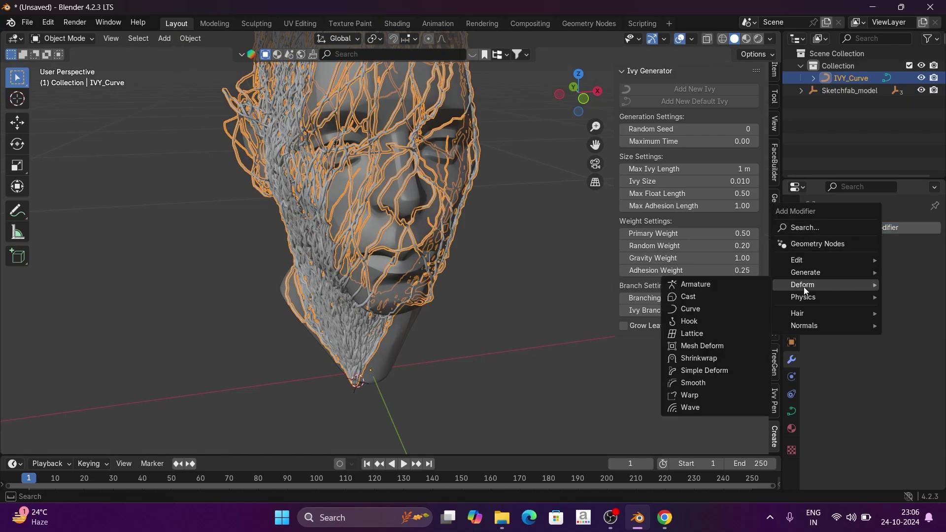
left_click(724, 358)
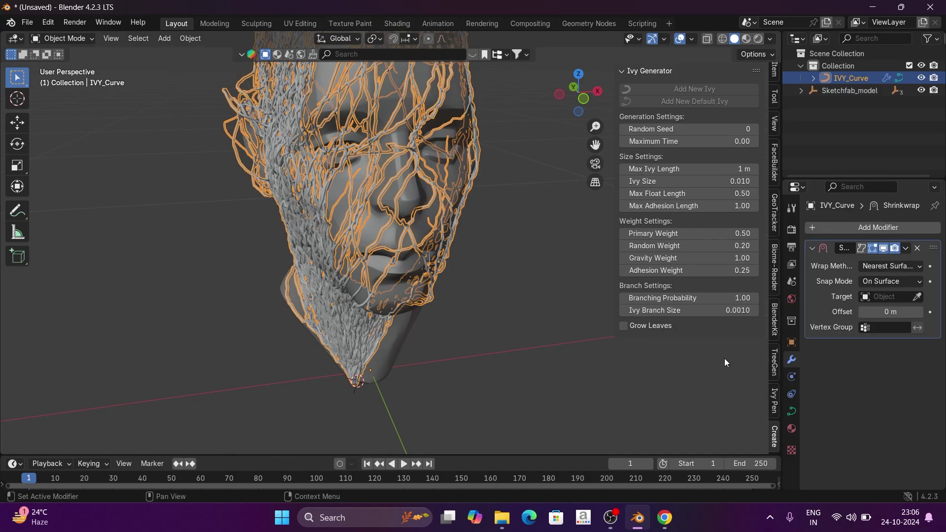
Pick the head mesh as the Shrinkwrap target and apply the modifier to the ivy curve
left_click(917, 296)
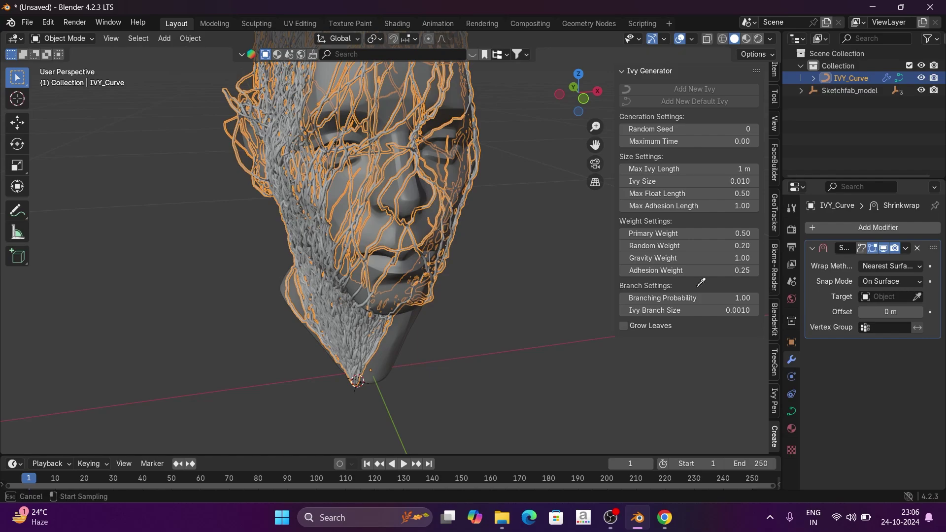
left_click(410, 198)
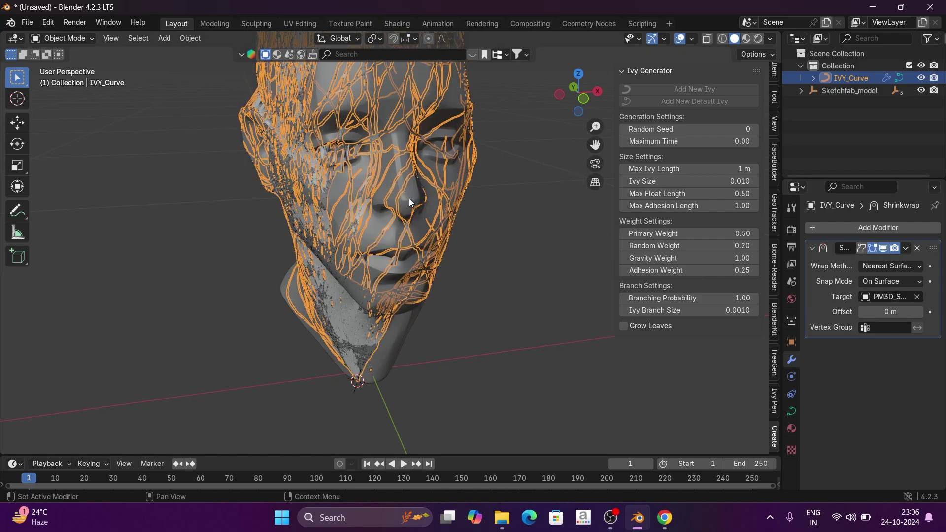
middle_click_drag(409, 199, 410, 259)
left_click(906, 248)
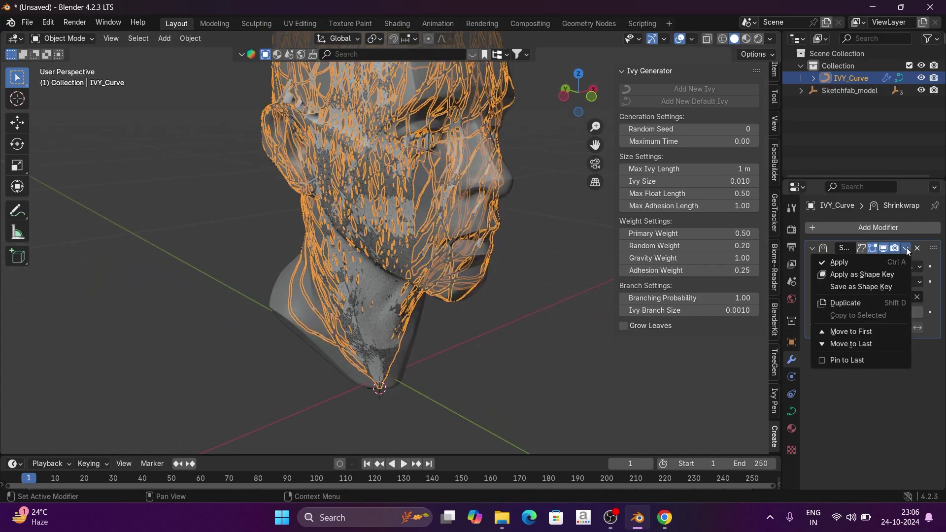
left_click(883, 262)
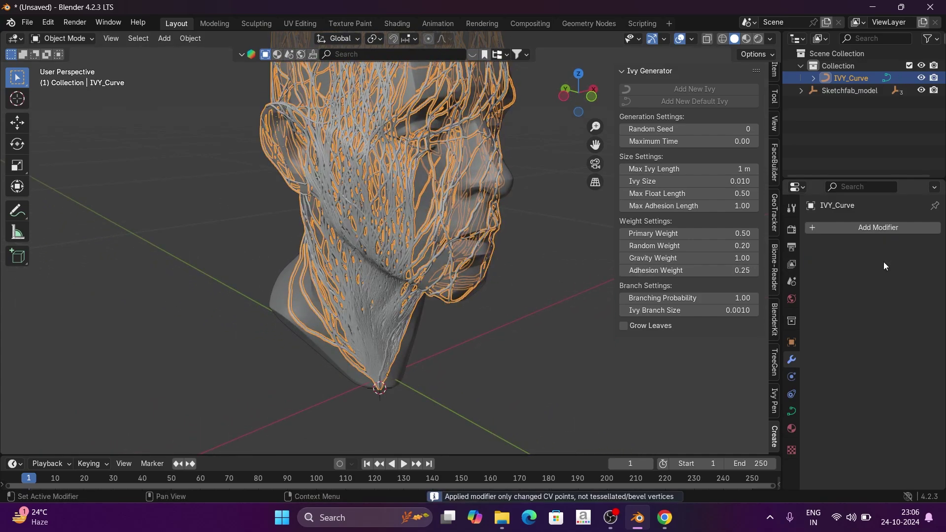
Select the shrinkwrapped ivy curve on the head and expand the Geometry settings in its curve data
left_click(537, 244)
middle_click_drag(537, 244, 515, 262)
scroll(431, 282, "up", 5)
scroll(432, 282, "down", 5)
middle_click_drag(431, 282, 459, 232)
left_click(286, 169)
left_click(791, 410)
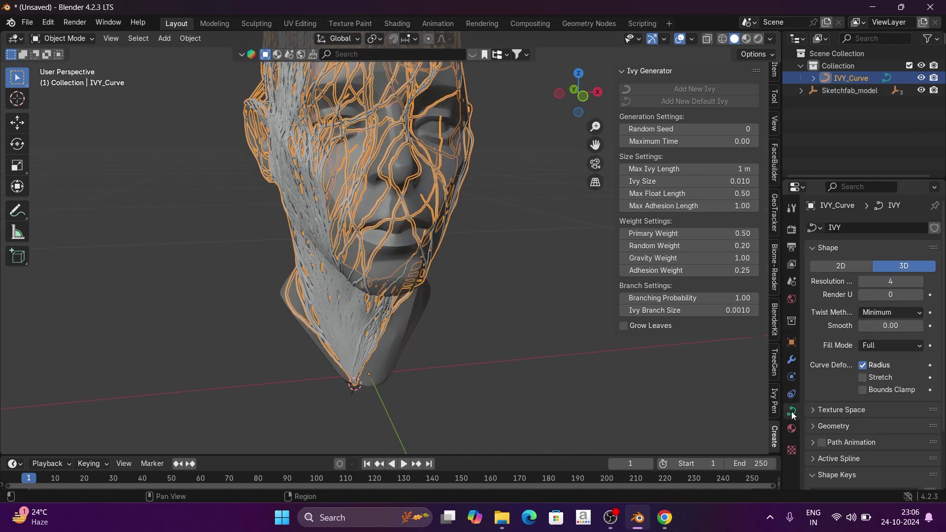
scroll(823, 364, "down", 3)
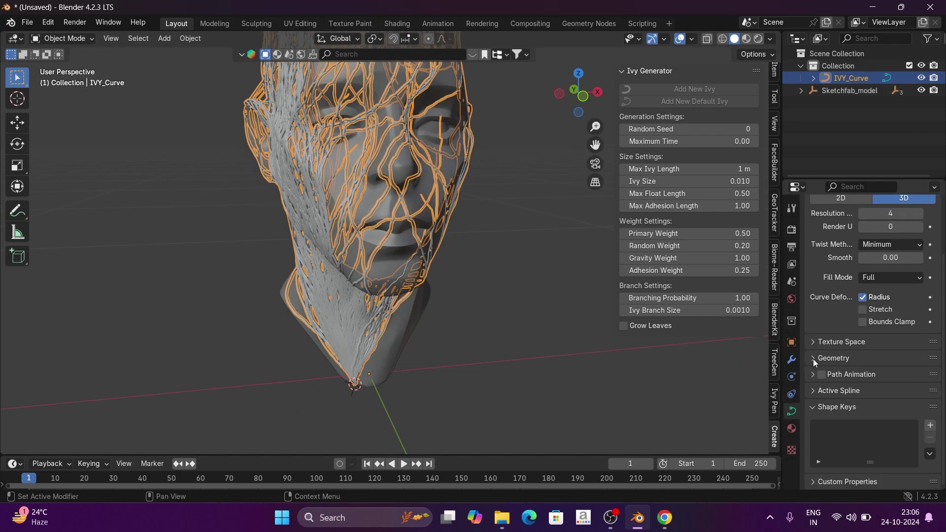
left_click(812, 358)
scroll(827, 365, "down", 4)
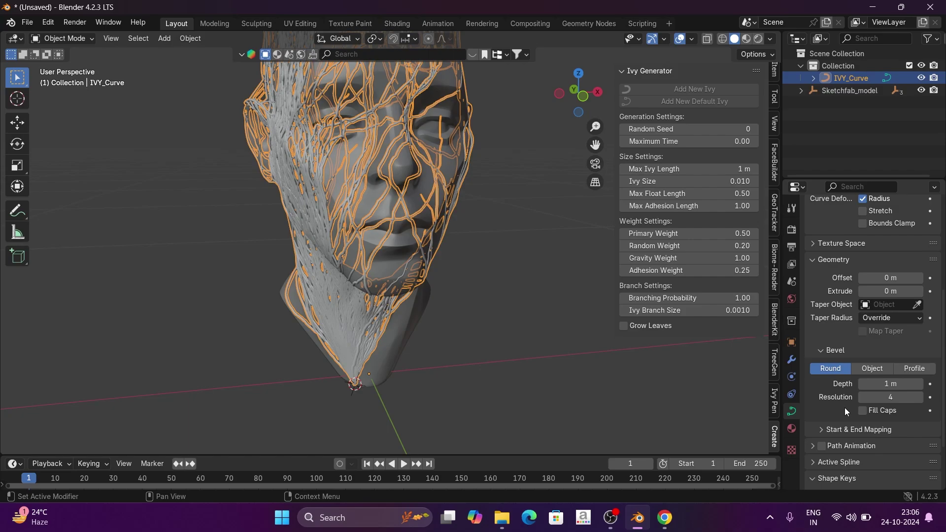
Lower the ivy curve's bevel end mapping factor to 0.358 and inspect the shortened vines around the jaw
left_click(824, 430)
scroll(833, 404, "down", 4)
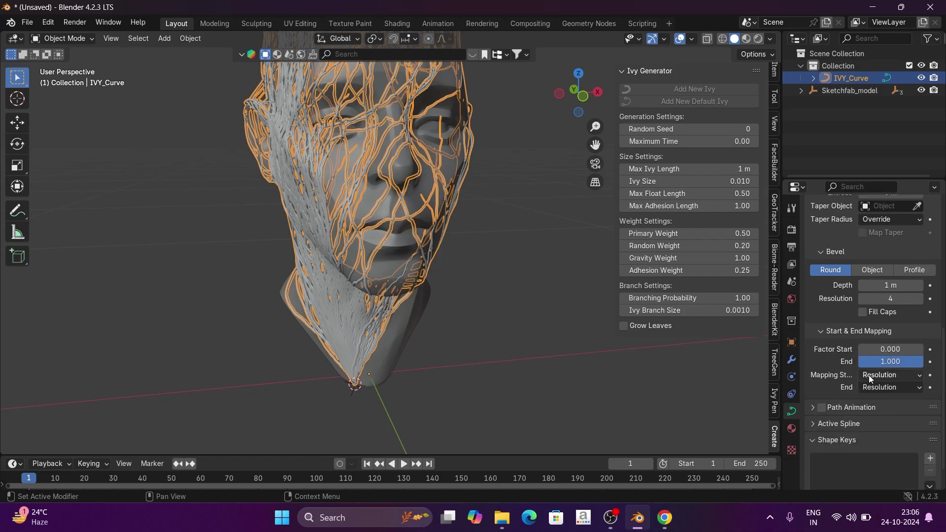
left_click_drag(887, 362, 851, 361)
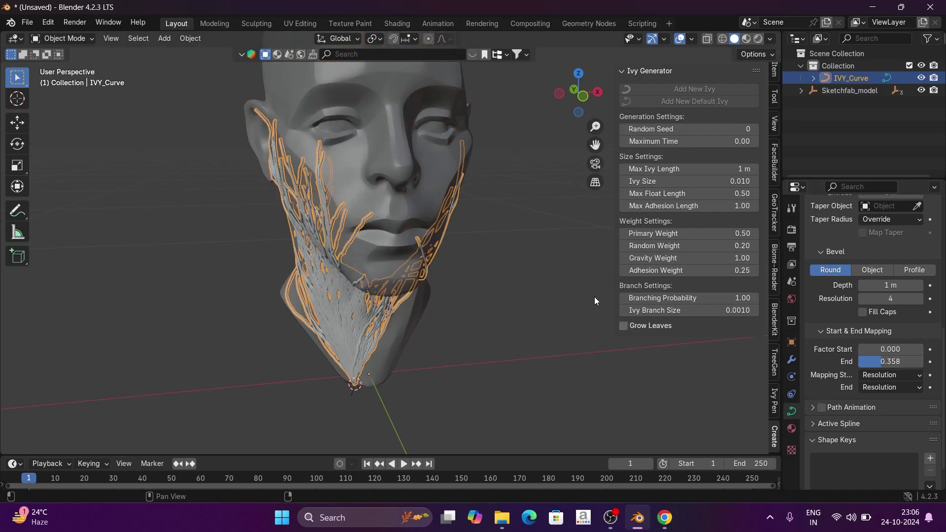
scroll(308, 221, "up", 5)
middle_click_drag(355, 210, 549, 233)
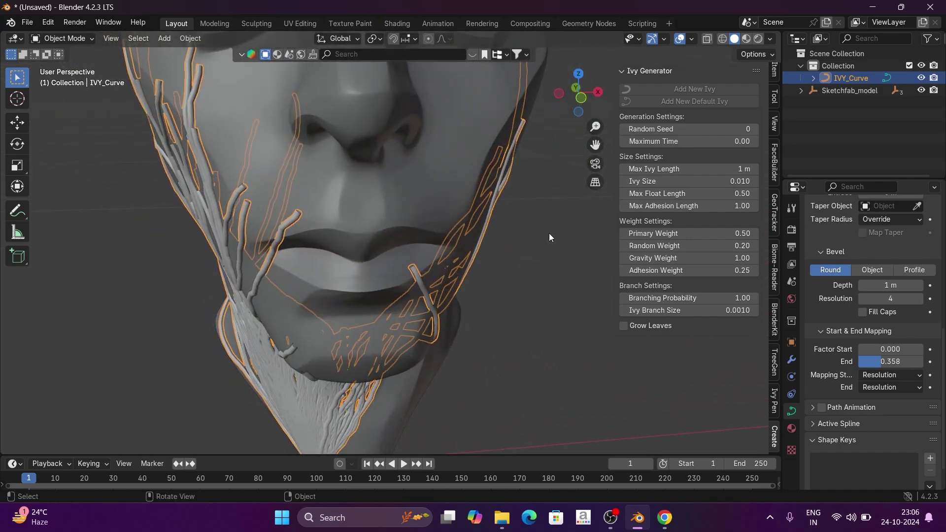
left_click(549, 232)
middle_click_drag(442, 247, 417, 249)
scroll(417, 249, "down", 2)
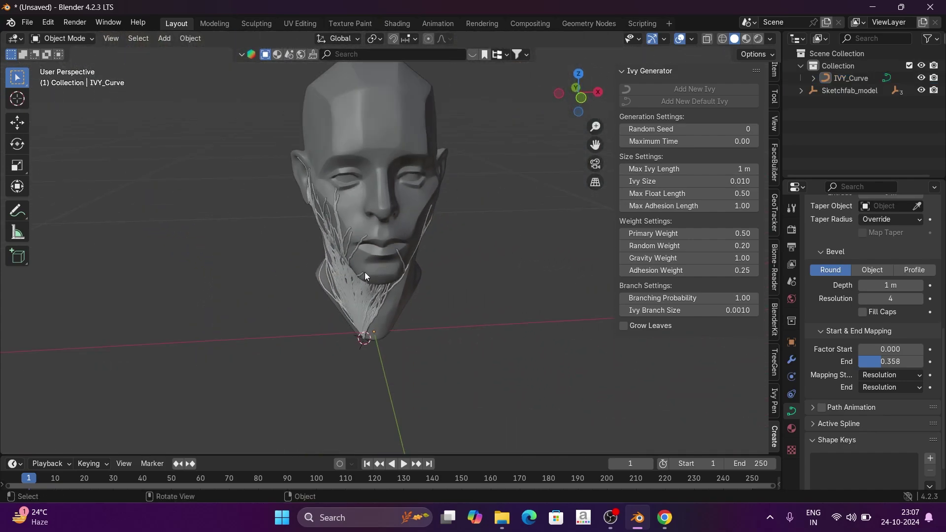
Add a Bézier curve and move it along the negative global X axis, clear of the head
key("shift+a")
mouse_move(315, 262)
left_click(374, 262)
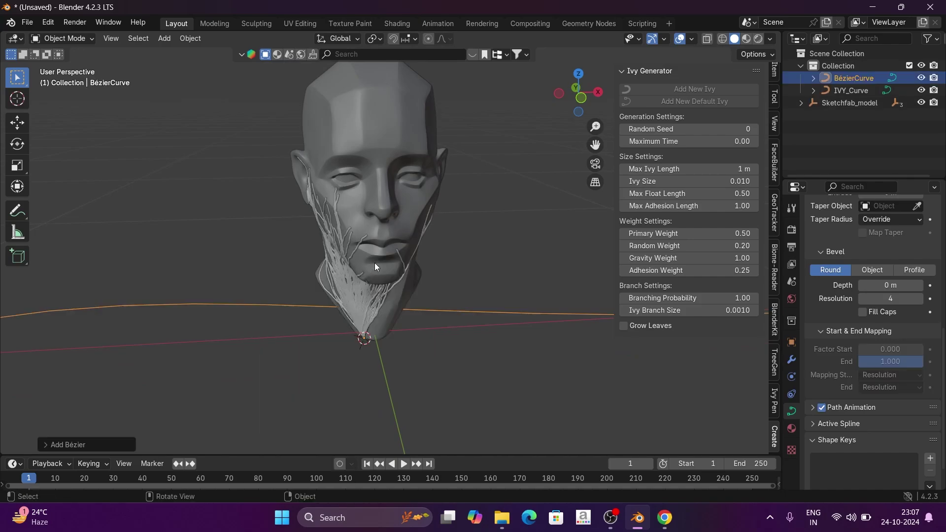
scroll(435, 280, "down", 3)
key("g")
key("x")
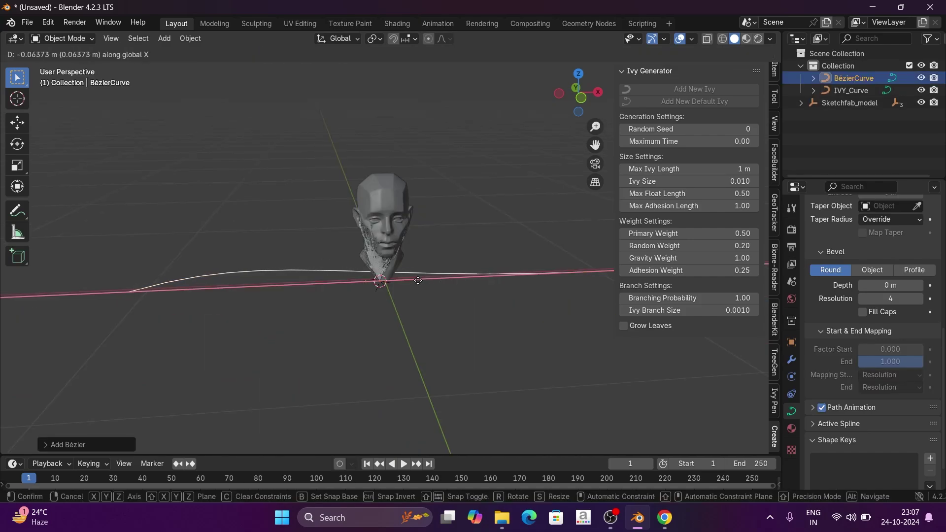
left_click(212, 280)
scroll(271, 252, "down", 2)
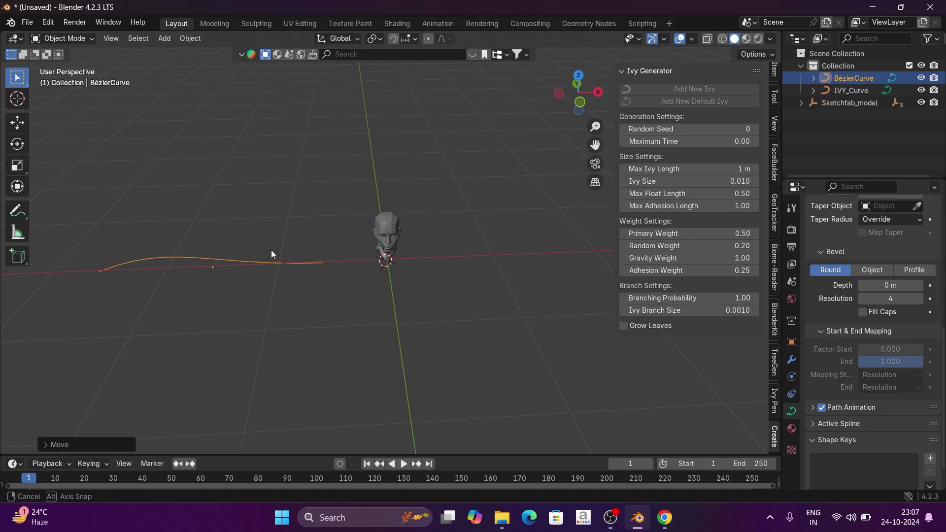
Pick the new Bézier curve as the Taper Object of the ivy curve
scroll(805, 410, "up", 5)
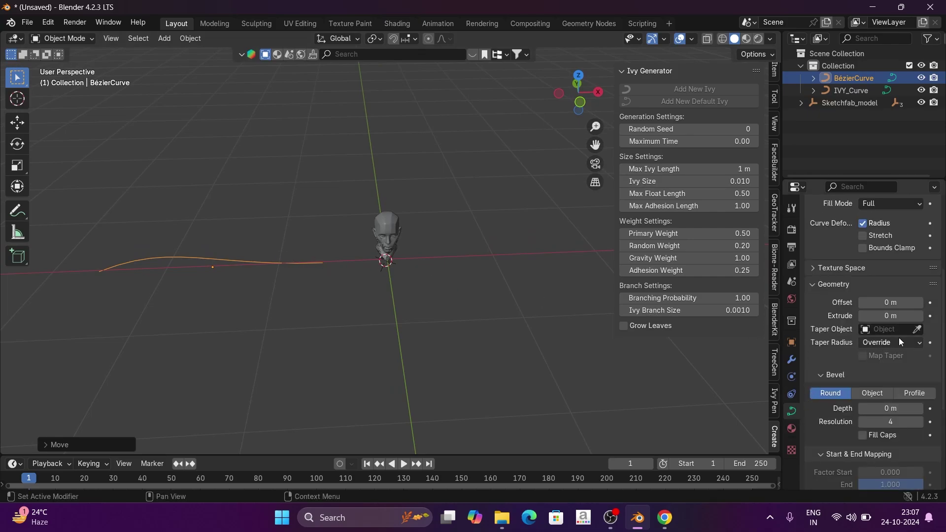
left_click(916, 330)
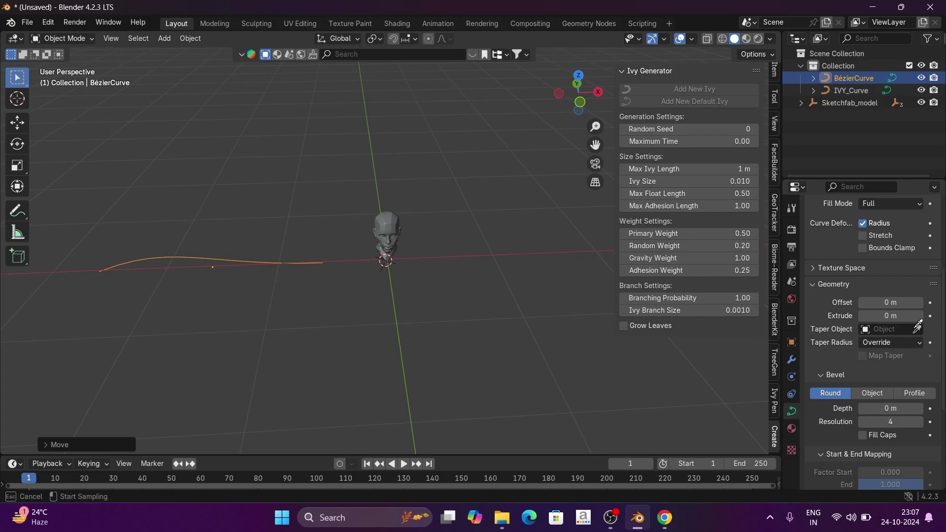
left_click(251, 261)
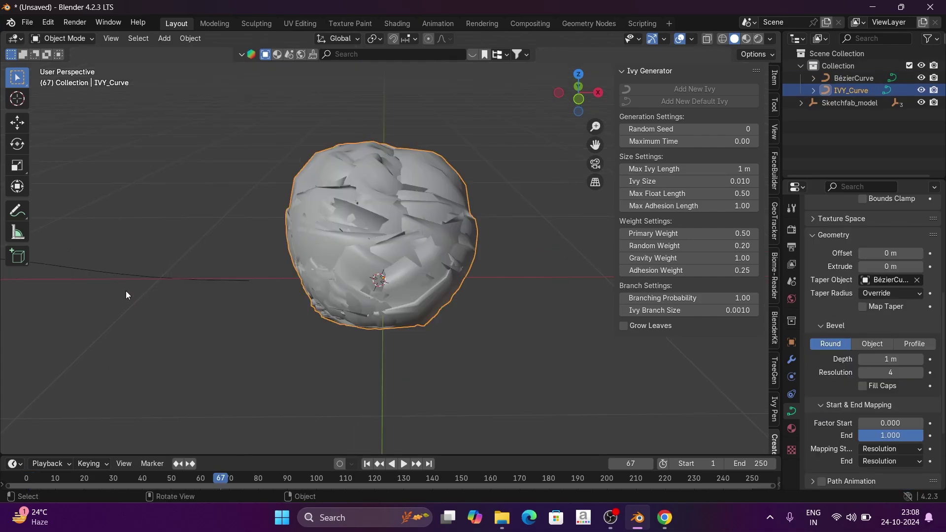
Select the Bézier taper curve and scale its points along the Y axis in Edit Mode to thin the vines
left_click(107, 276)
scroll(167, 277, "down", 4)
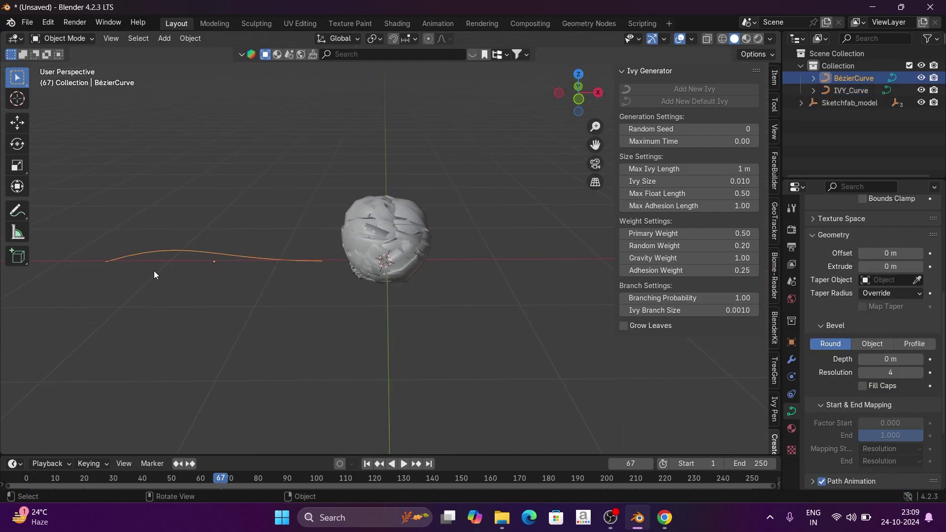
key("Tab")
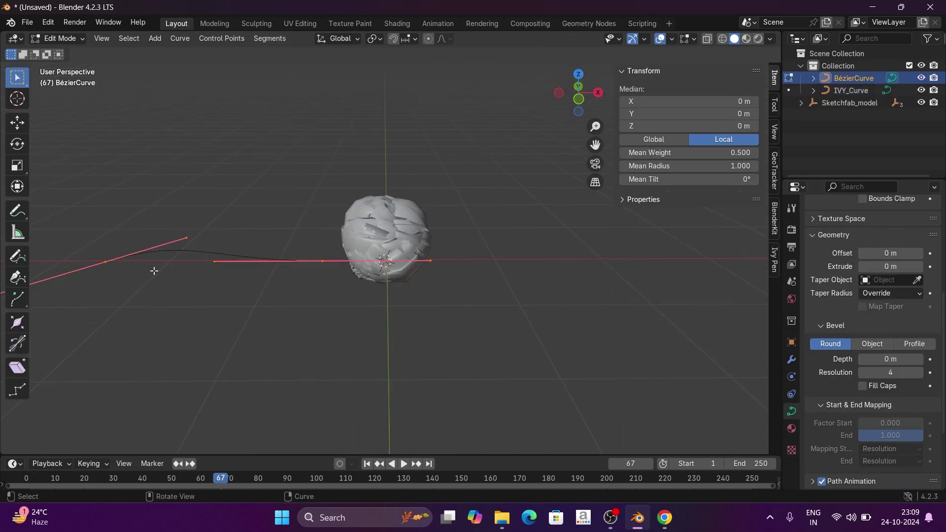
key("s")
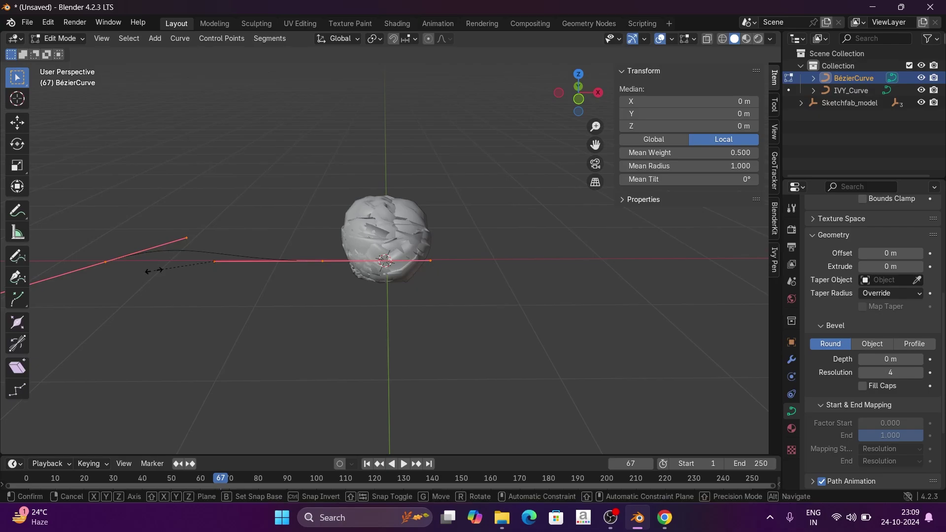
key("y")
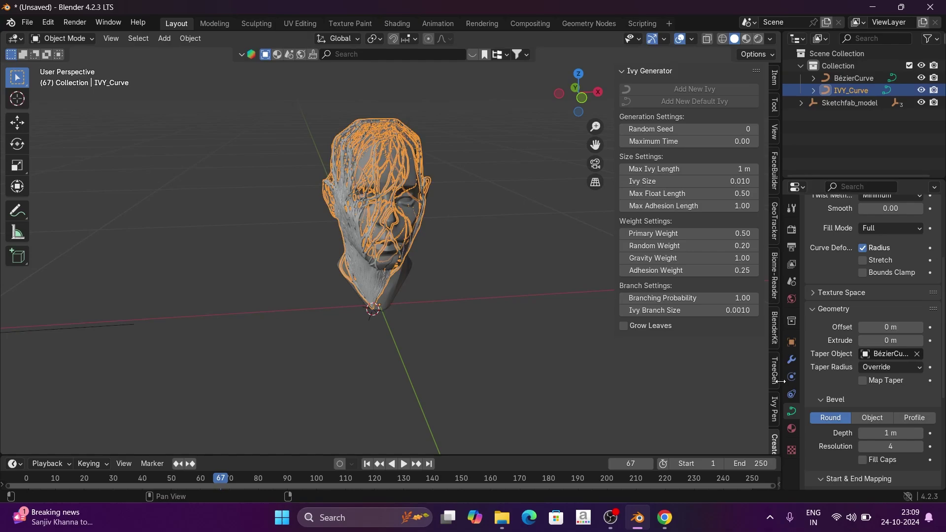
Move the timeline to frame 54 and reduce the ivy curve's bevel end factor to 0.358
scroll(380, 258, "up", 4)
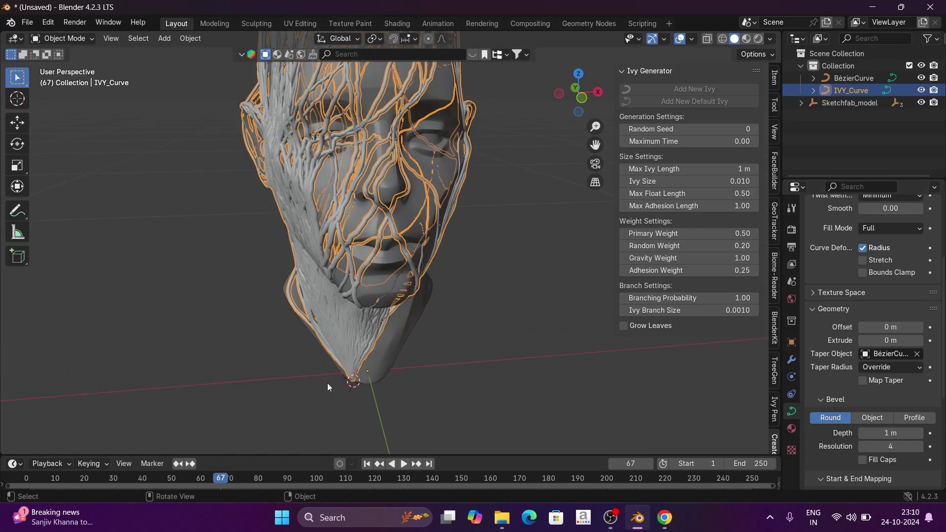
left_click_drag(211, 480, 183, 479)
scroll(878, 398, "down", 3)
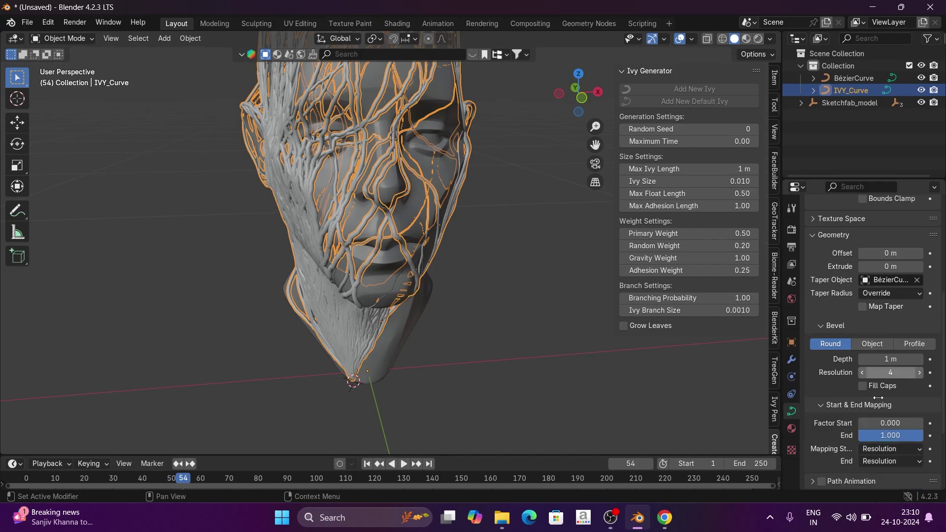
scroll(877, 398, "down", 3)
left_click_drag(906, 362, 866, 362)
scroll(387, 249, "up", 6)
middle_click_drag(383, 241, 412, 259)
scroll(386, 267, "down", 4)
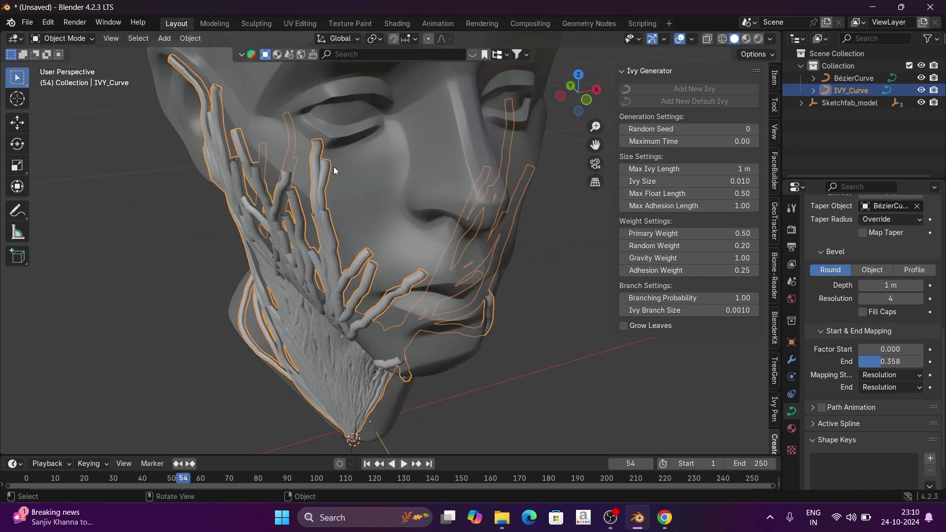
Enable Map Taper on the ivy curve and set its bevel end factor to 1.000
scroll(838, 321, "up", 3)
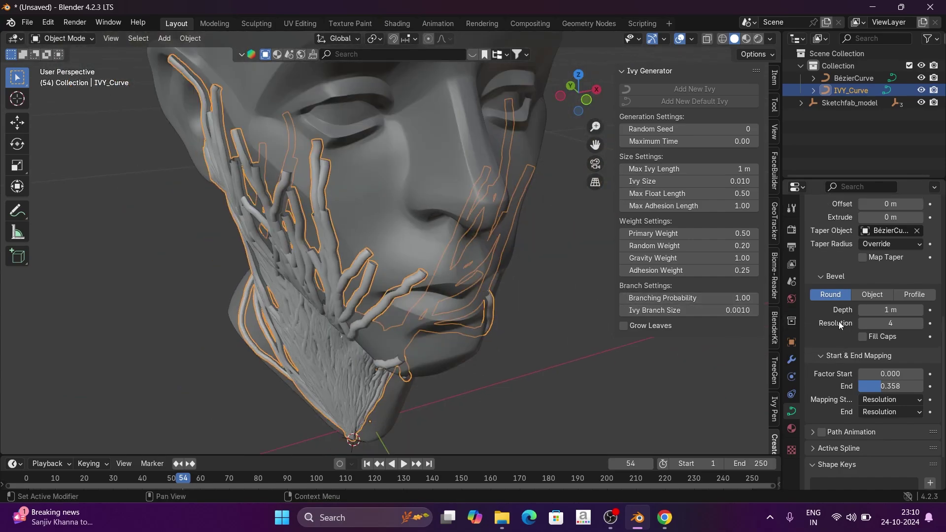
left_click(862, 281)
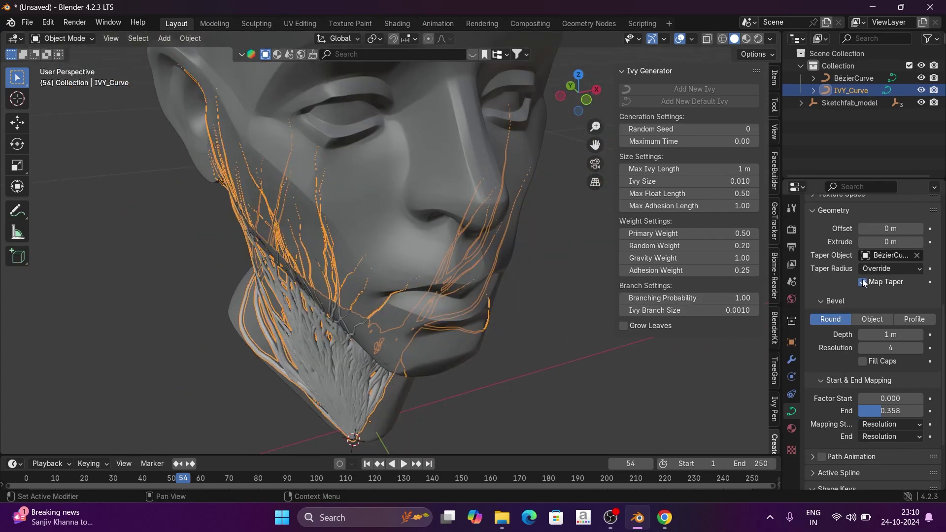
mouse_move(416, 296)
middle_mouse_down()
mouse_move(415, 273)
mouse_move(395, 291)
mouse_move(432, 287)
mouse_move(419, 295)
middle_mouse_up()
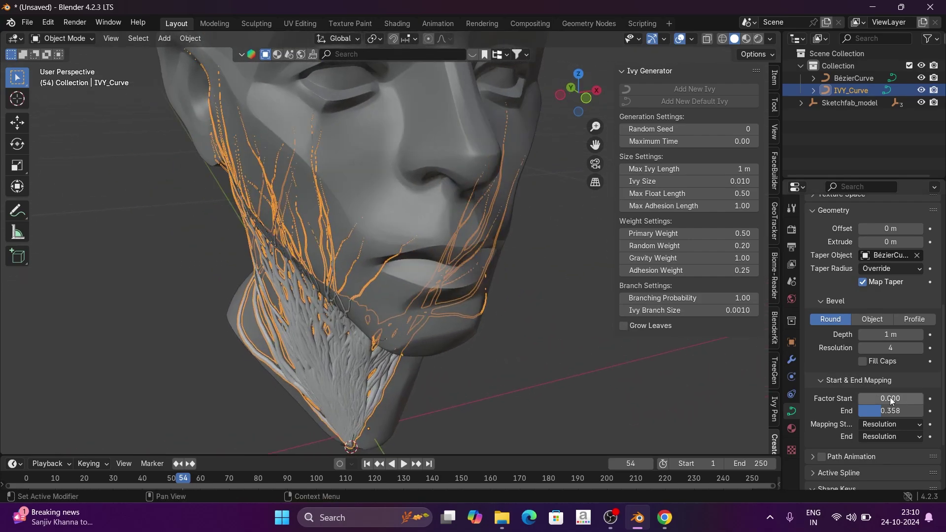
left_click_drag(883, 412, 941, 412)
middle_click_drag(498, 295, 499, 271)
scroll(498, 271, "down", 3)
left_click(498, 270)
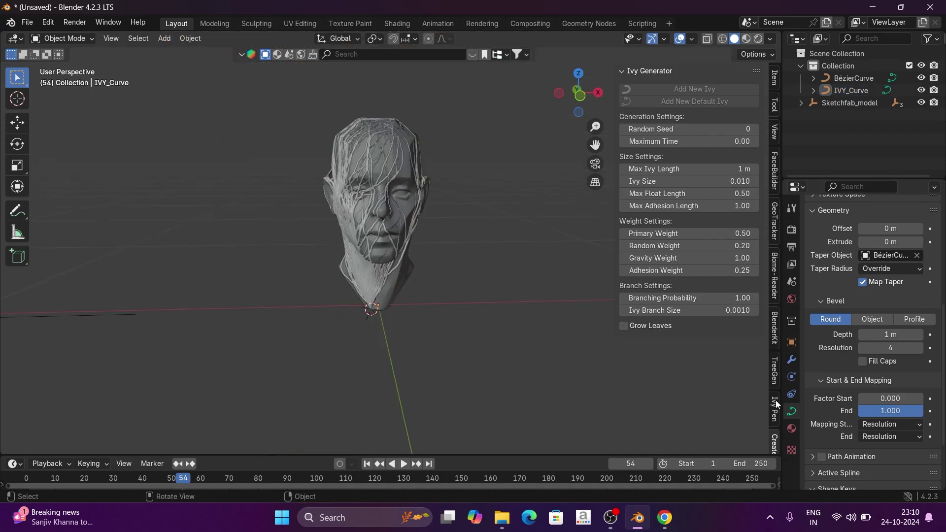
Create a new material on the ivy curve and name it Venom
left_click(366, 271)
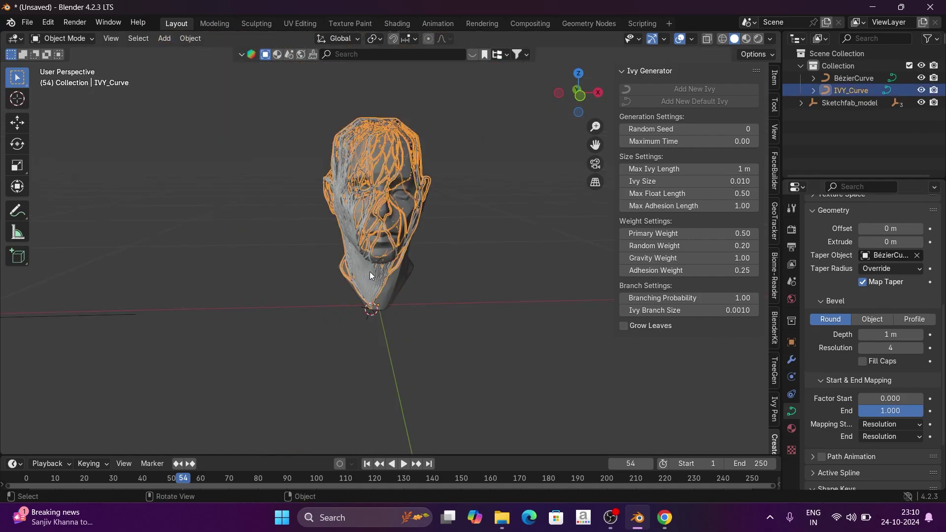
left_click(792, 428)
left_click(875, 285)
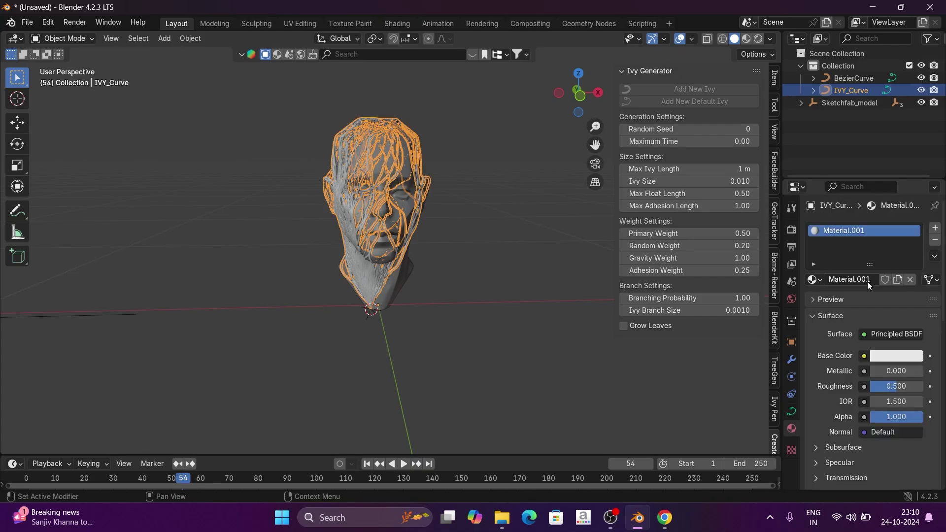
left_click(871, 280)
key("ctrl+a")
key("BackSpace")
type("Ve")
key("Return")
Set the Venom material's Transmission weight to 0.75
scroll(831, 351, "down", 6)
left_click(818, 330)
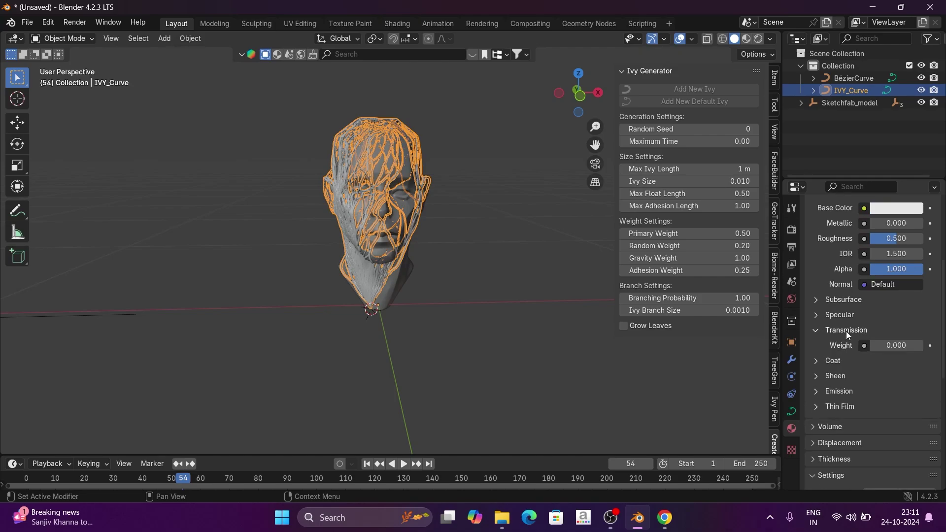
left_click_drag(908, 351, 936, 350)
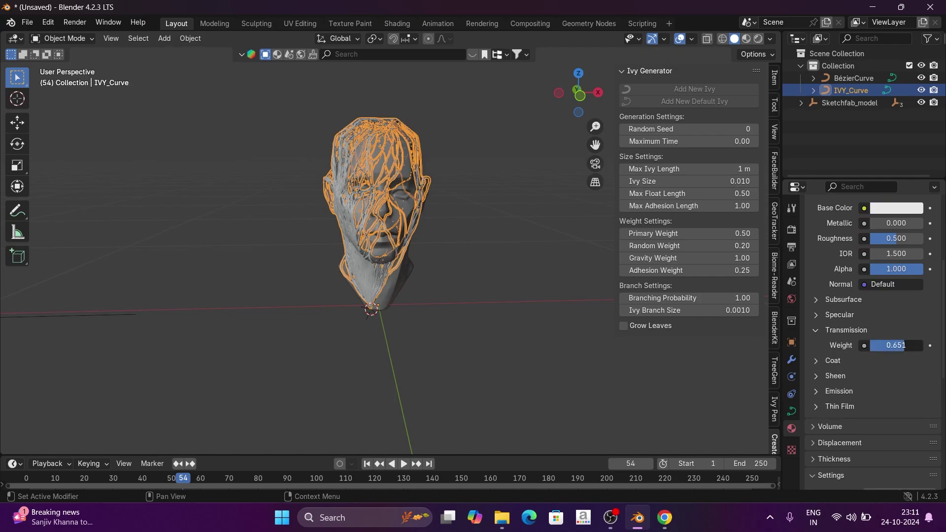
left_click(905, 345)
type(".75")
key("Return")
Set the Venom material's Roughness to 0.1
scroll(893, 315, "up", 4)
left_click(892, 312)
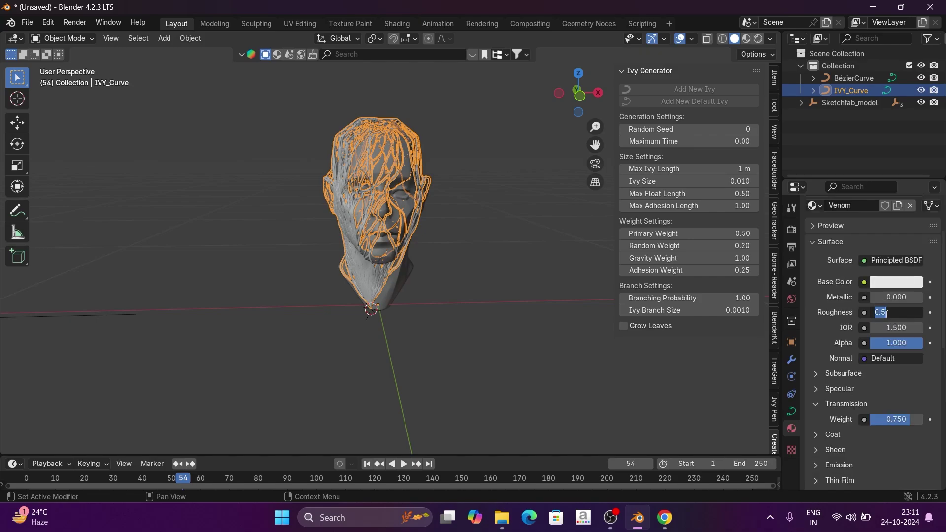
type(".1")
key("Return")
Darken the Venom material's base color by setting its HSV Value to 0.1
left_click(887, 282)
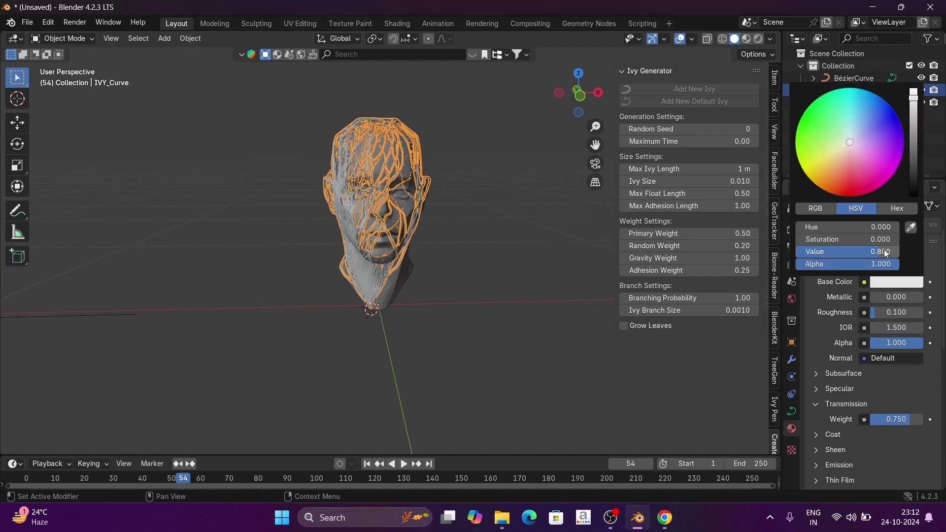
left_click(885, 252)
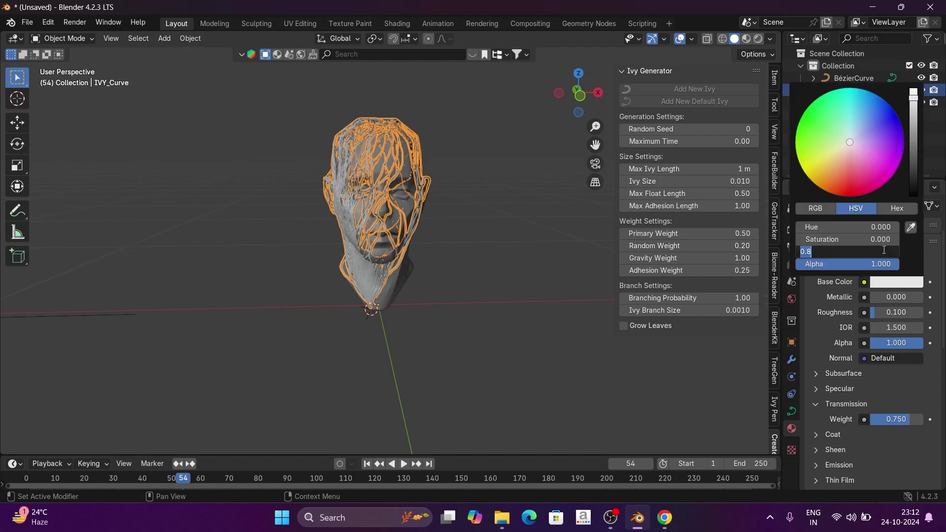
key("BackSpace")
type(".1")
key("Return")
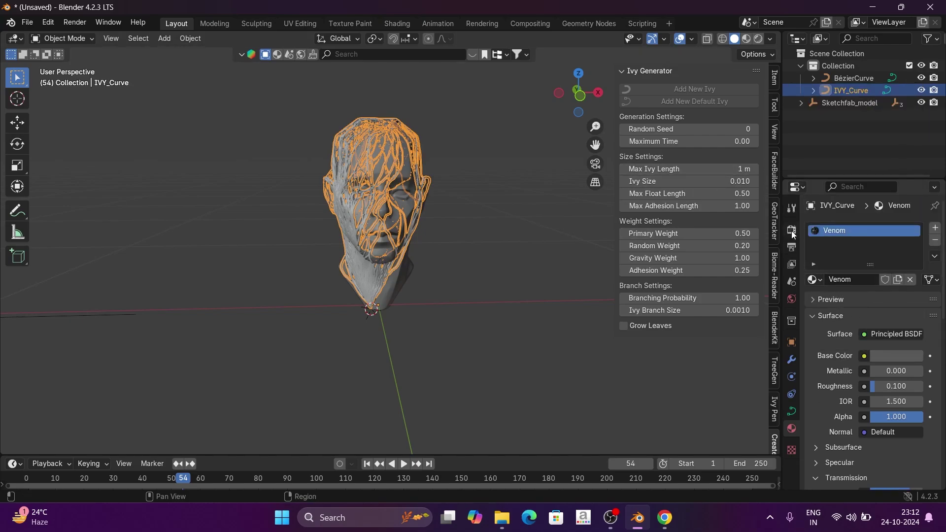
Set the render engine to Cycles and its device to GPU Compute
left_click(792, 230)
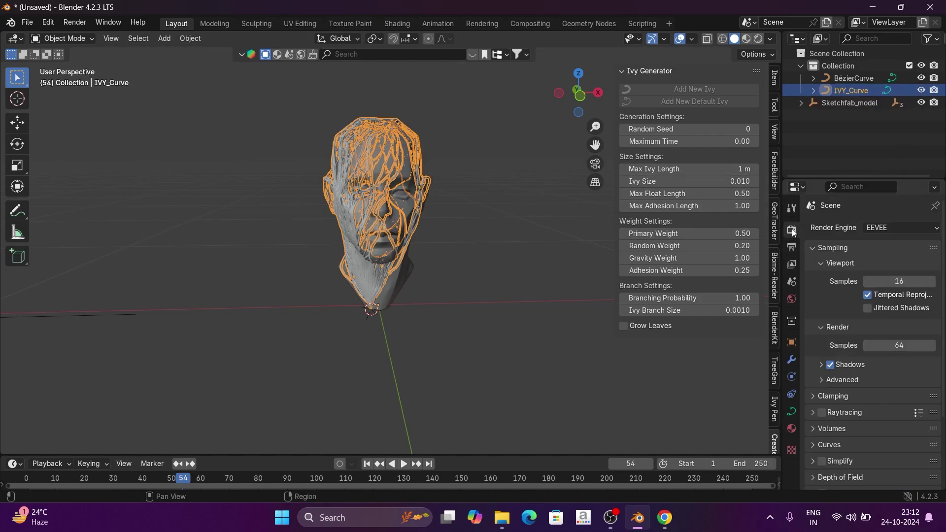
left_click(893, 229)
left_click(886, 269)
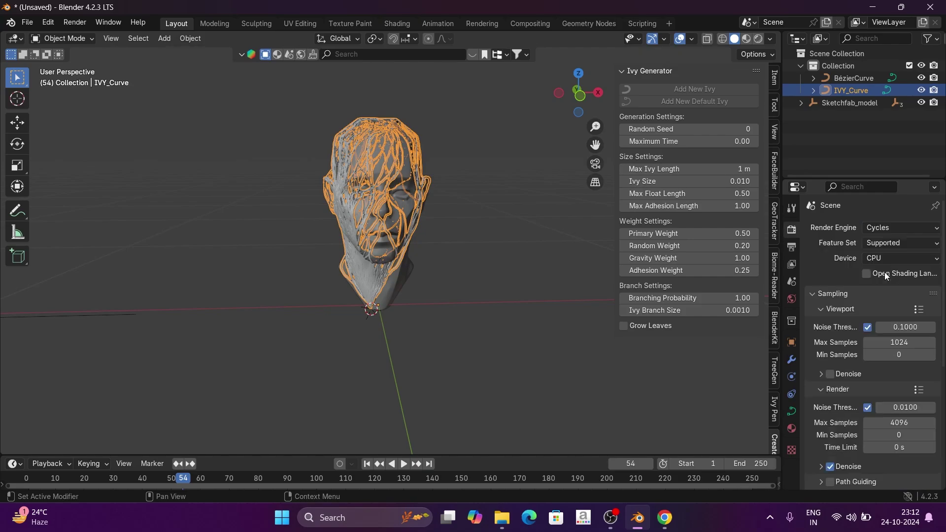
left_click(886, 253)
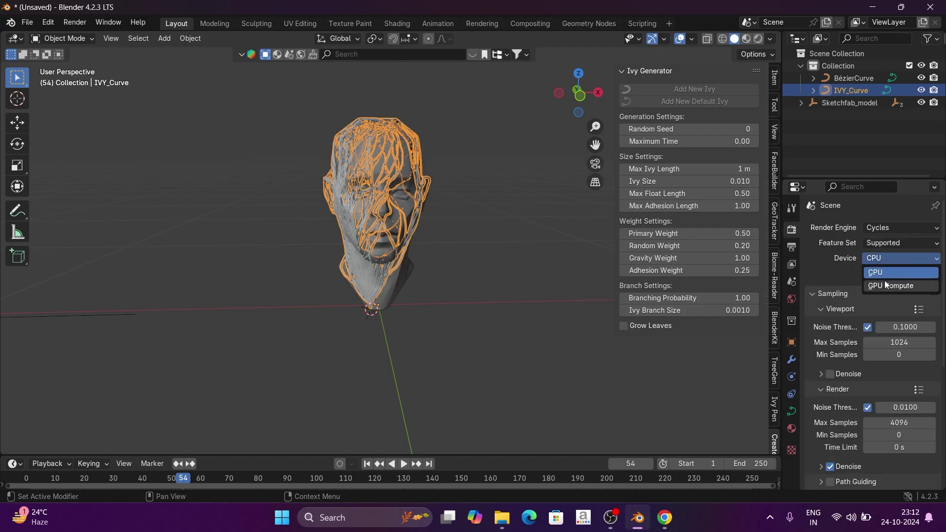
left_click(885, 285)
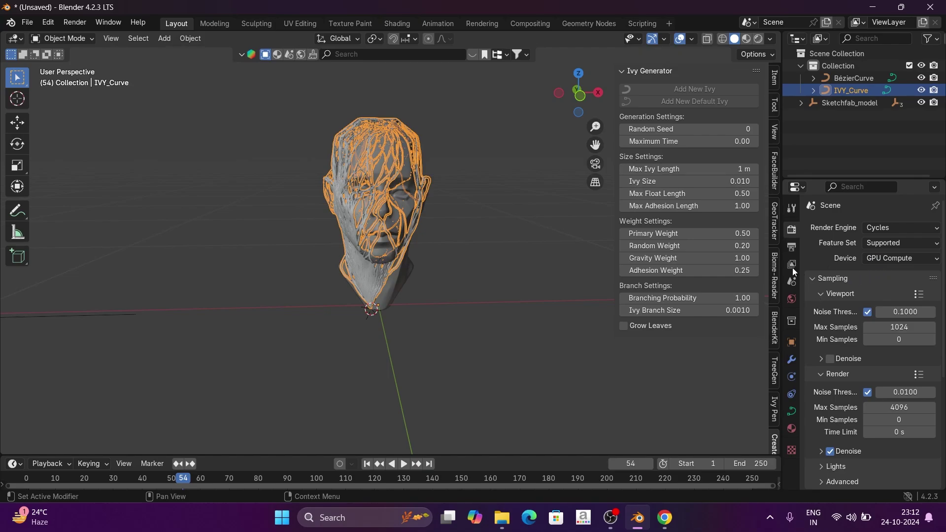
Inspect the Venom vines on the head in Material Preview and Rendered viewport shading
left_click(745, 40)
scroll(440, 235, "up", 1)
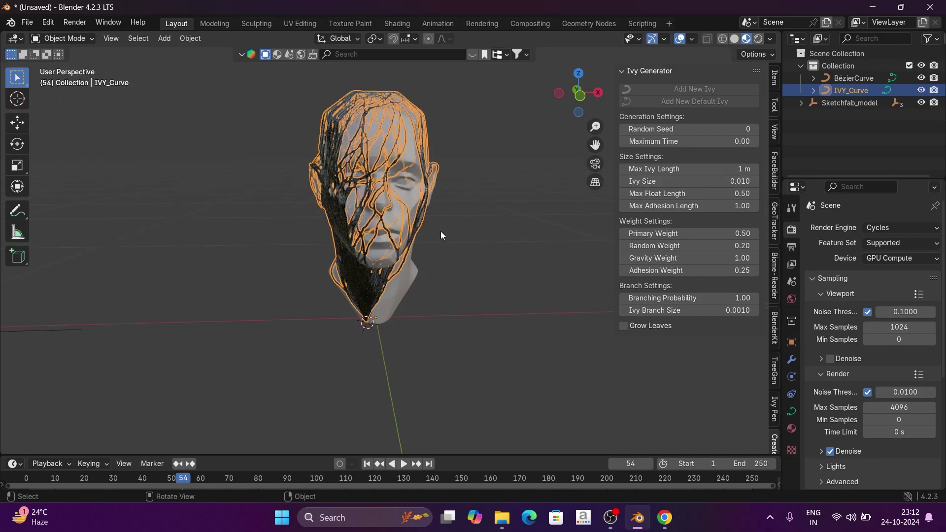
scroll(439, 232, "up", 4)
left_click(521, 201)
middle_click_drag(521, 201, 492, 283)
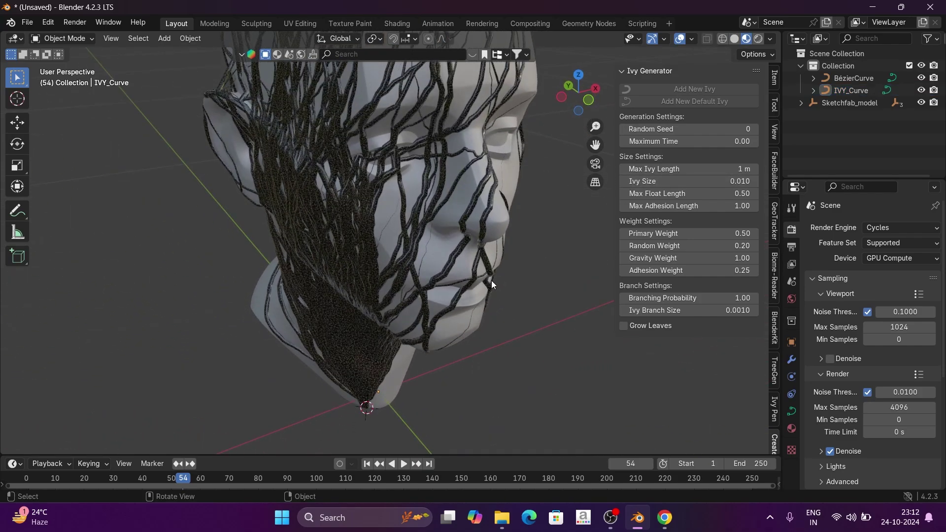
scroll(492, 283, "down", 3)
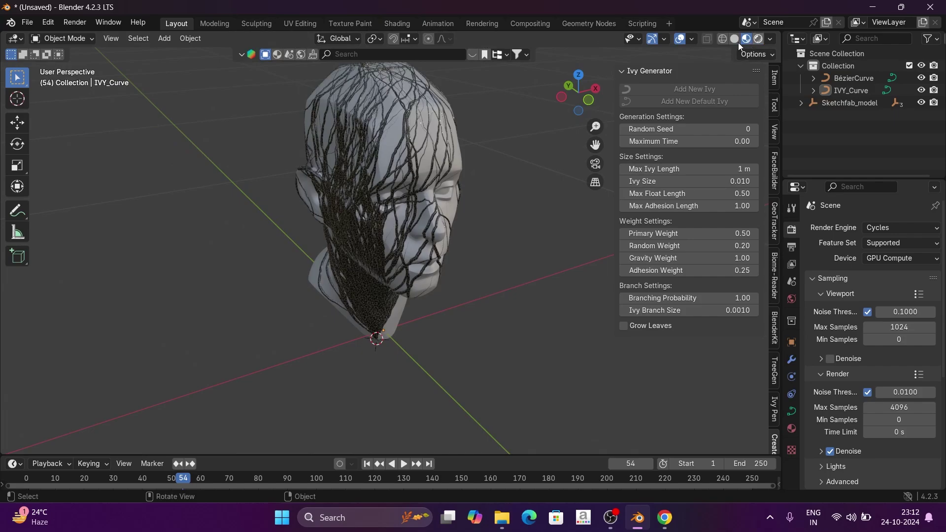
left_click(758, 39)
mouse_move(562, 194)
middle_mouse_down()
mouse_move(505, 181)
mouse_move(530, 170)
middle_mouse_up()
left_click(718, 39)
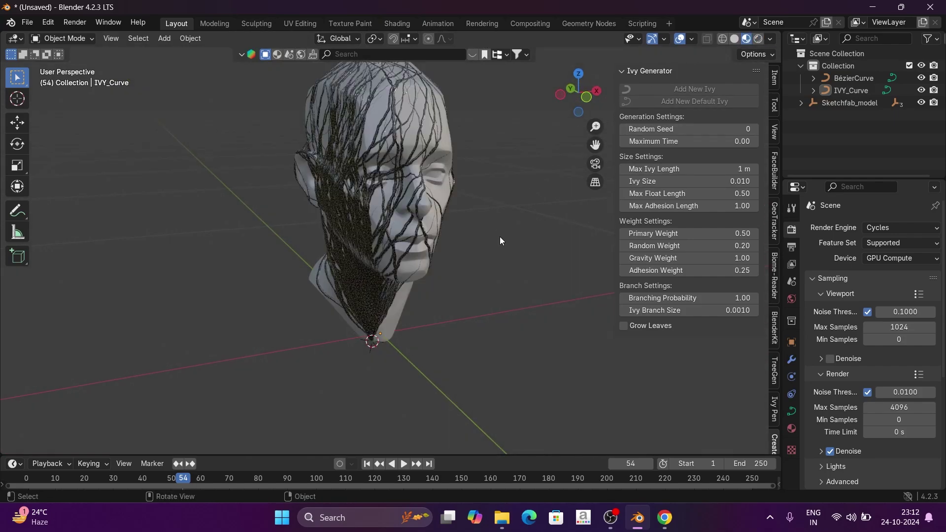
Hide the viewport sidebar and add a mesh plane at the origin as a floor beneath the head
key("n")
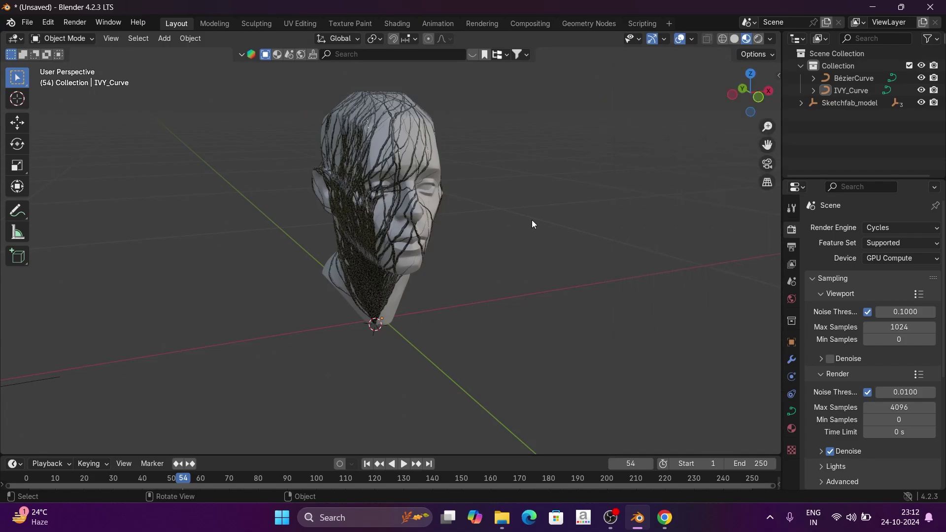
middle_click_drag(532, 224, 454, 228)
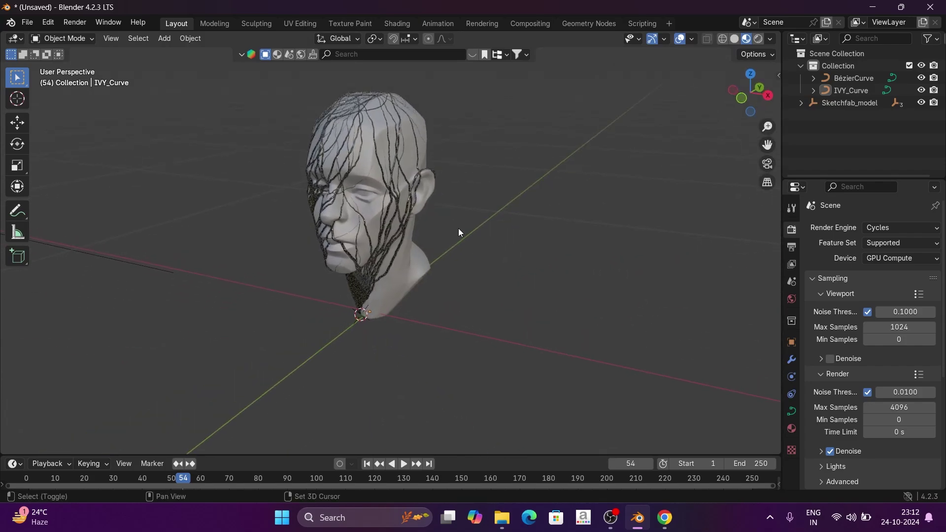
key("shift+a")
mouse_move(453, 223)
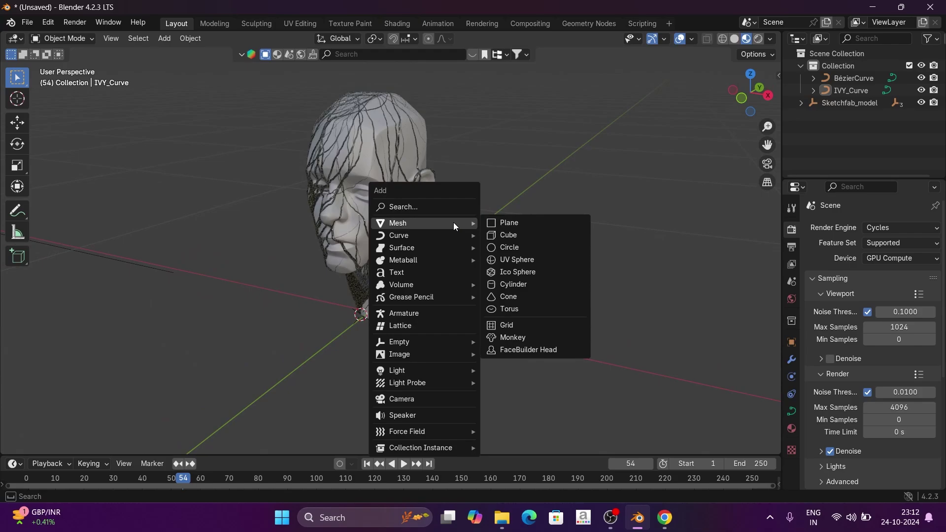
left_click(496, 221)
key("s")
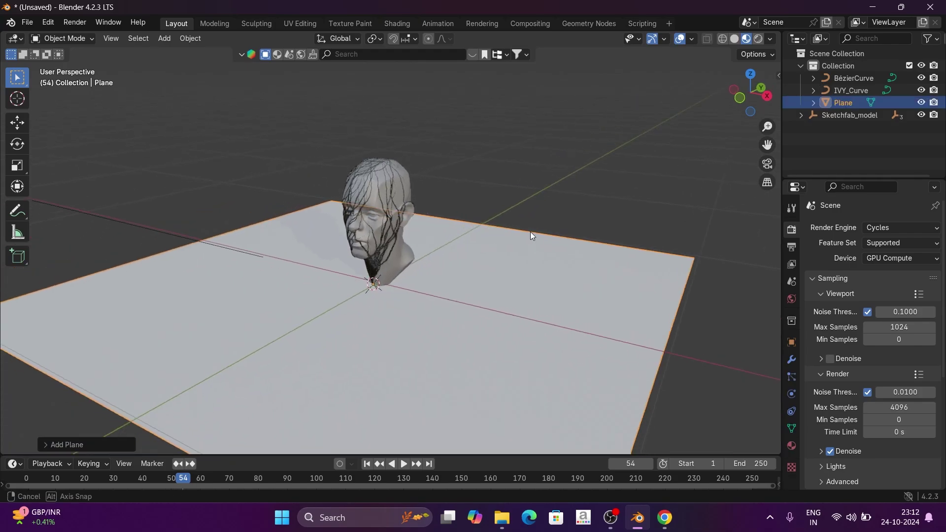
middle_click_drag(530, 232, 500, 245)
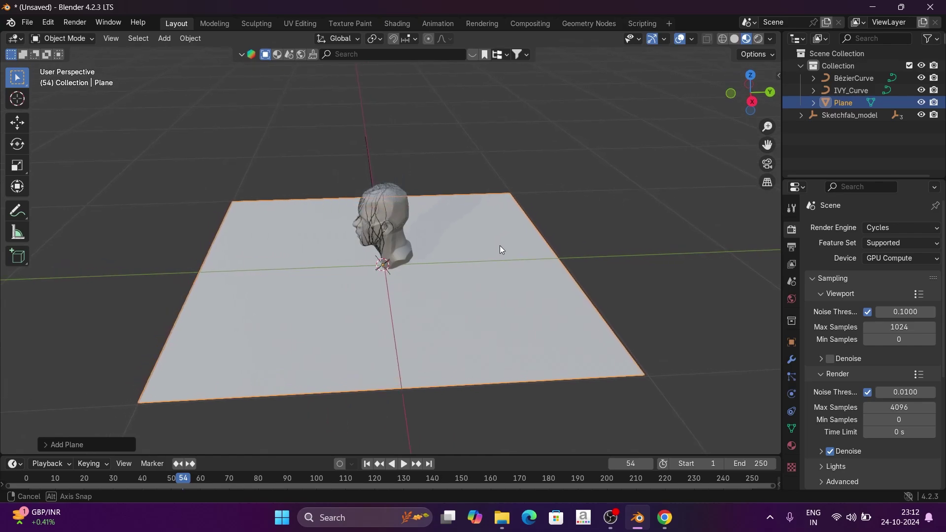
right_click(500, 246)
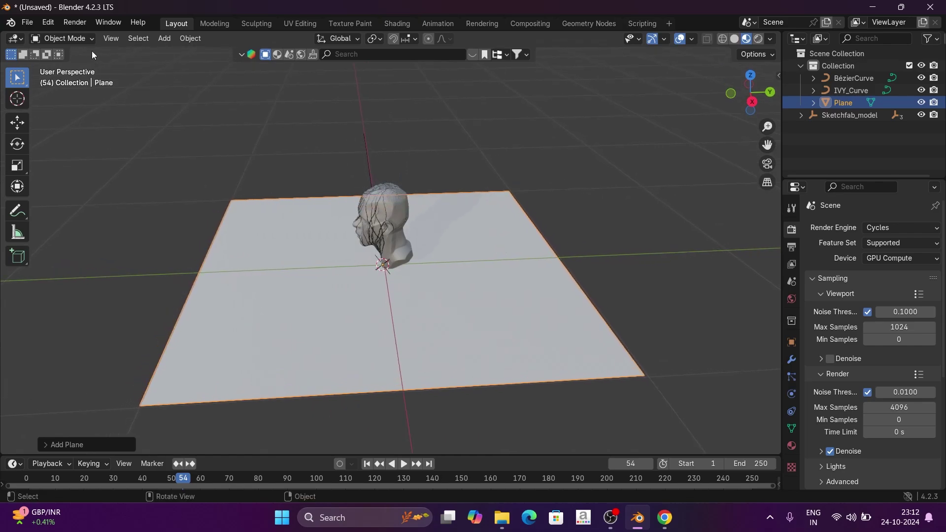
In Edit Mode, extrude the plane's edge behind the head about 1.1 m up along Z to form a back wall
left_click(79, 39)
left_click(76, 60)
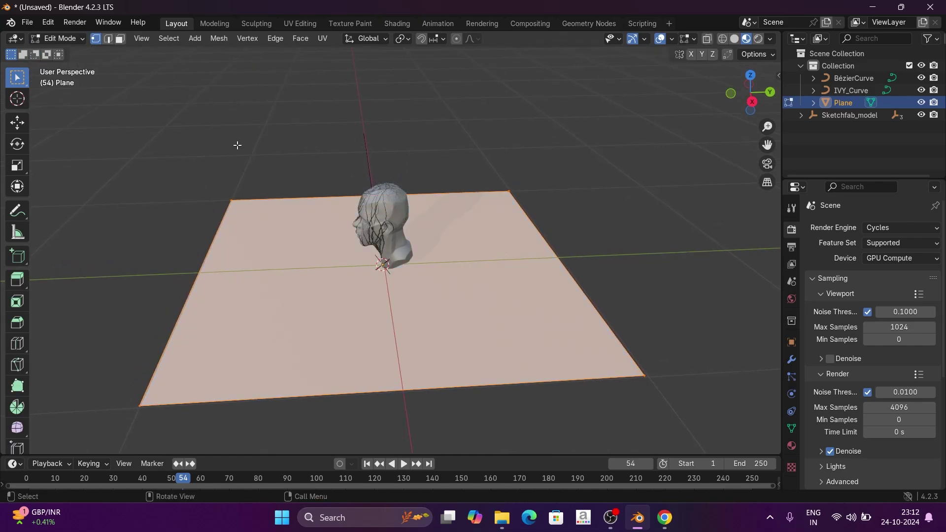
left_click_drag(482, 162, 699, 442)
mouse_move(639, 338)
middle_mouse_down()
mouse_move(616, 332)
mouse_move(632, 336)
middle_mouse_up()
key("g")
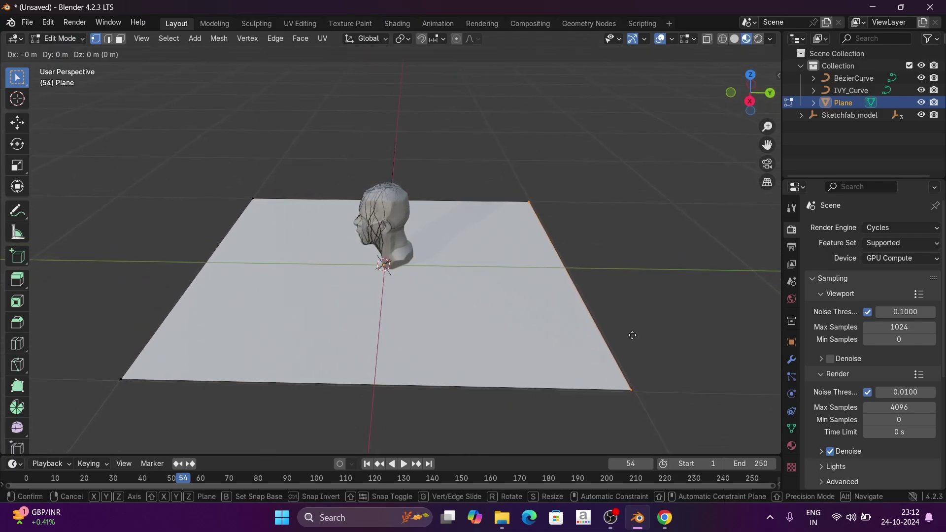
key("z")
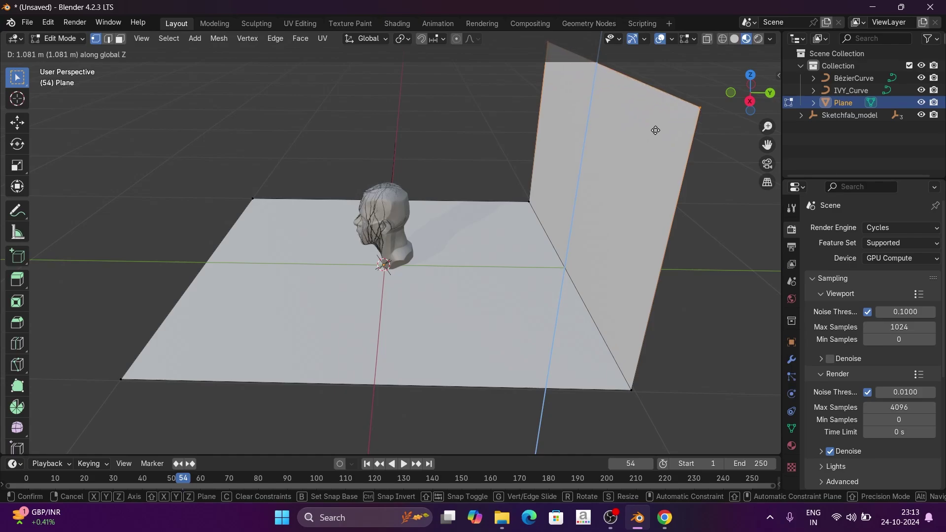
left_click(657, 126)
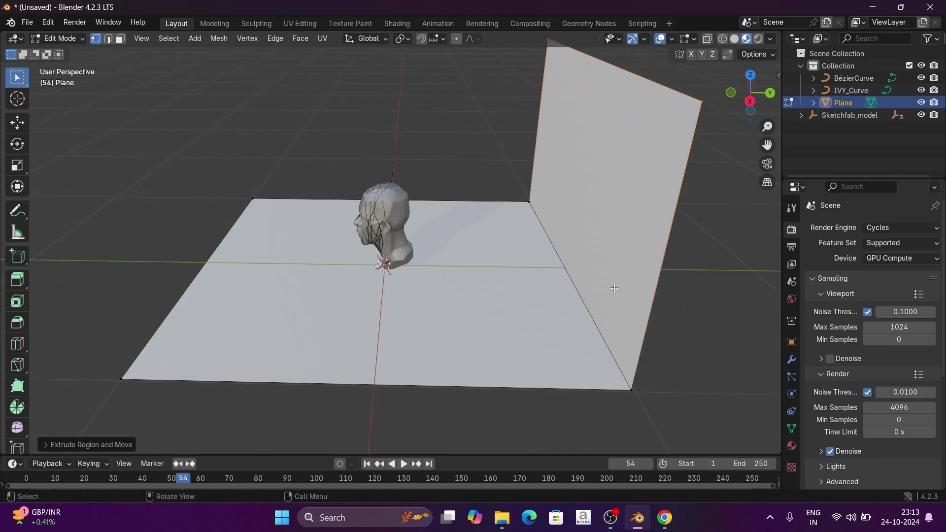
Bevel the edge where the floor meets the back wall with an offset of about 0.21 m
middle_click_drag(614, 288, 615, 273)
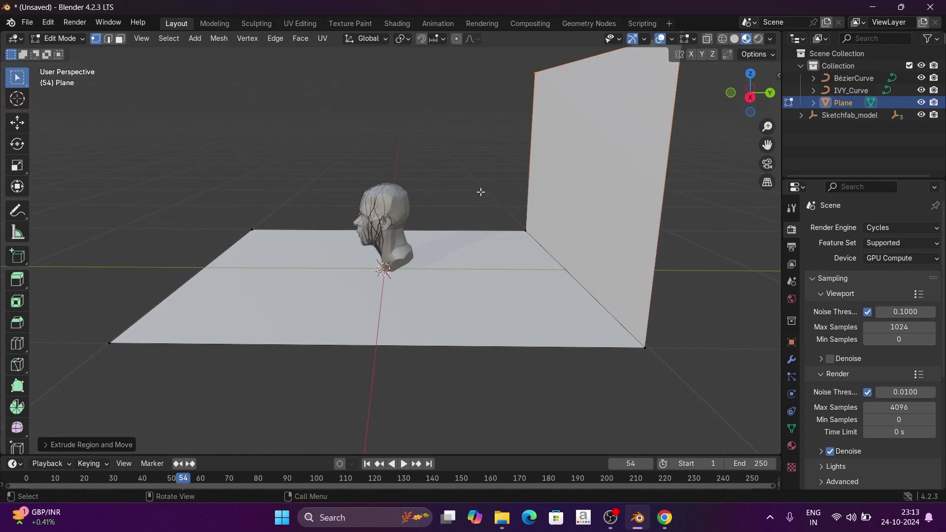
left_click_drag(480, 191, 695, 410)
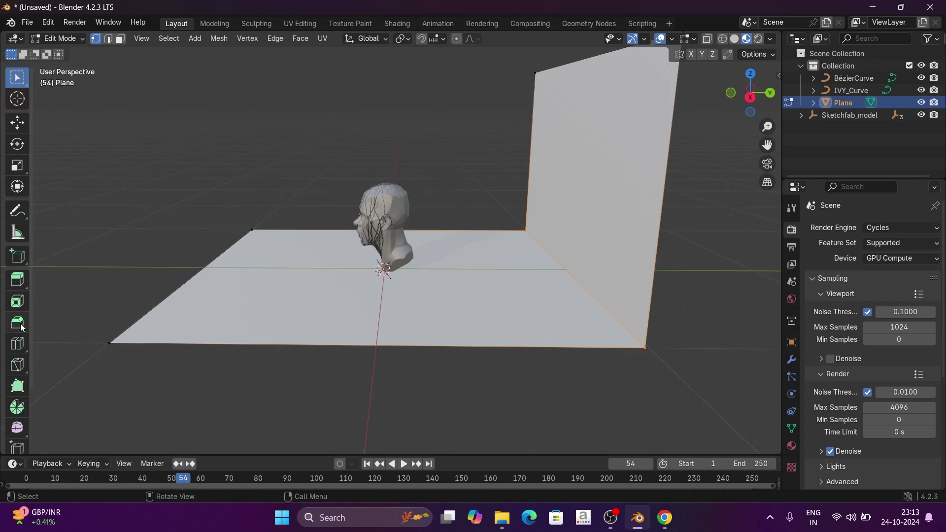
left_click(21, 326)
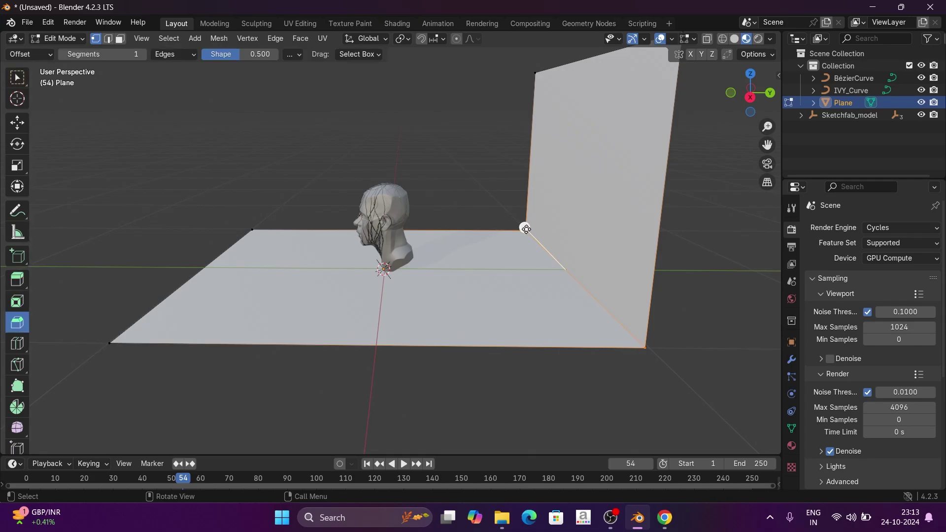
left_click_drag(526, 229, 487, 209)
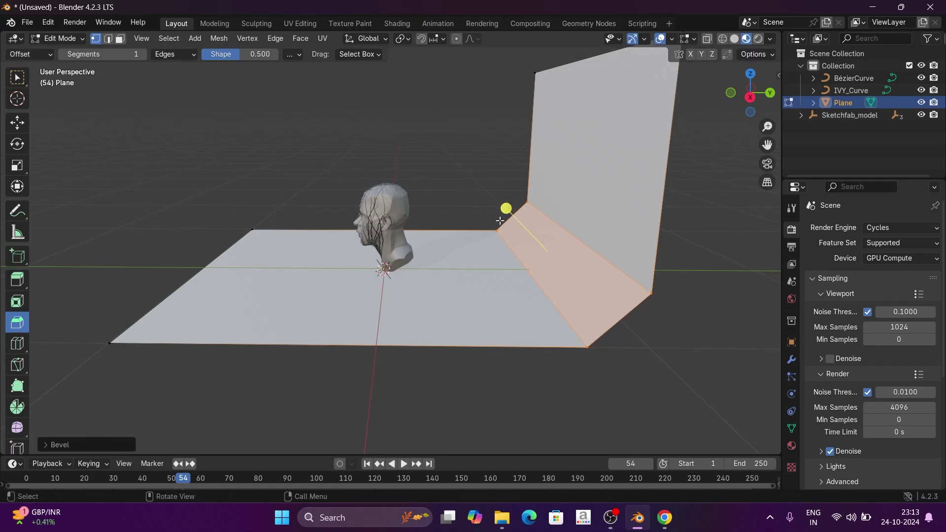
Round the backdrop's bevel by setting it to 6 segments and a width of 0.25 m
left_click(47, 444)
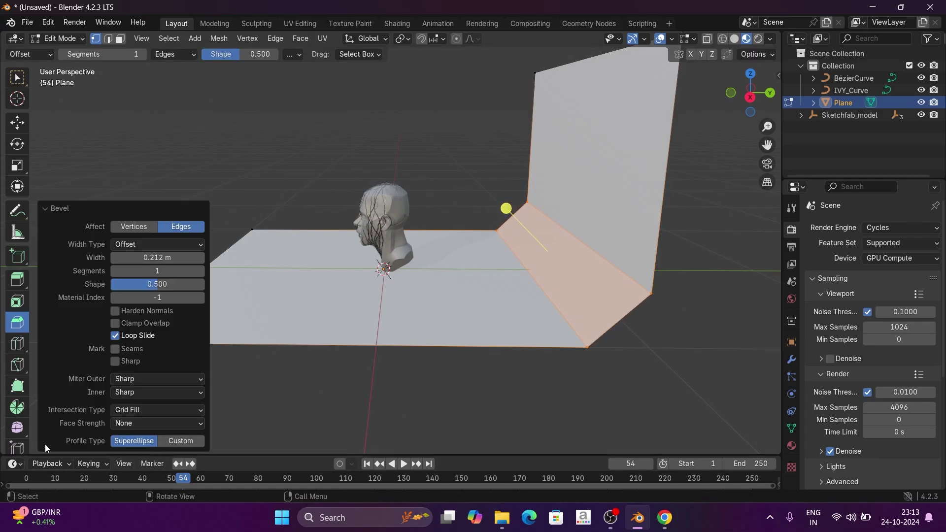
left_click(163, 270)
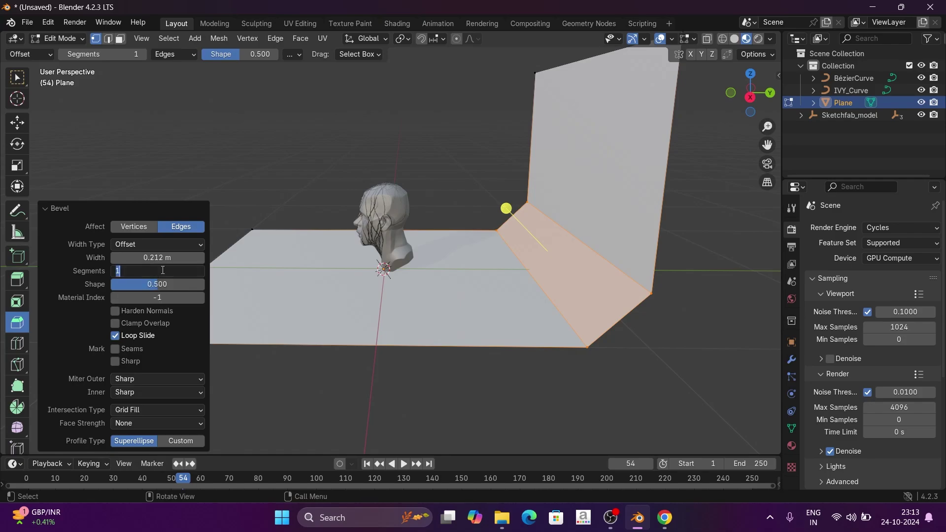
type("6")
key("Return")
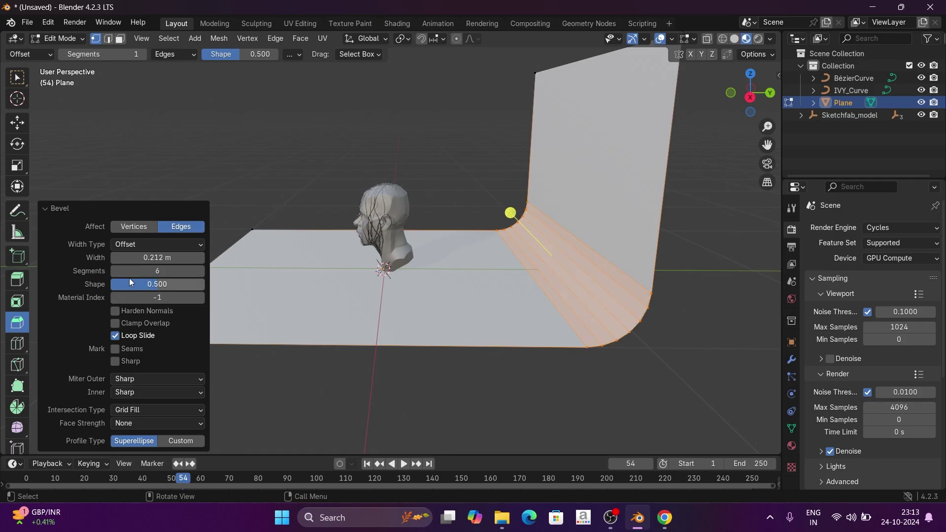
left_click(158, 257)
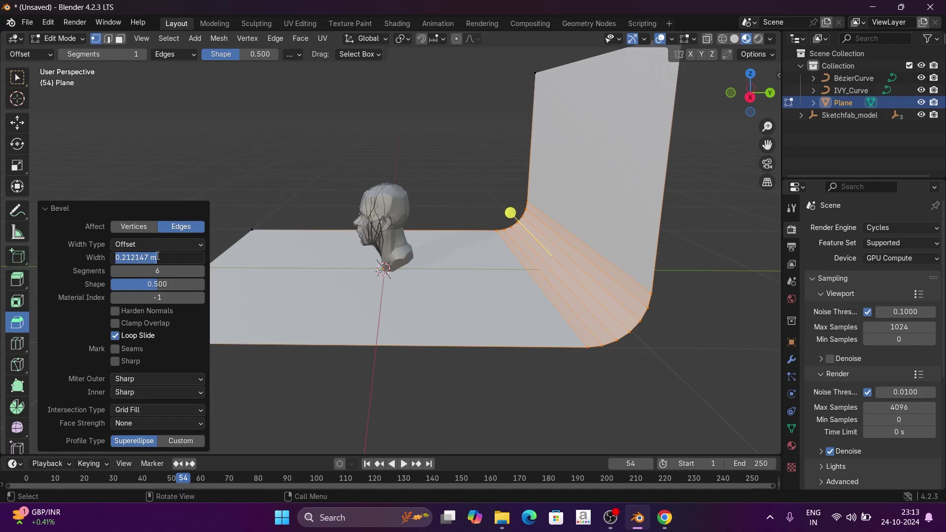
type(".25")
key("Return")
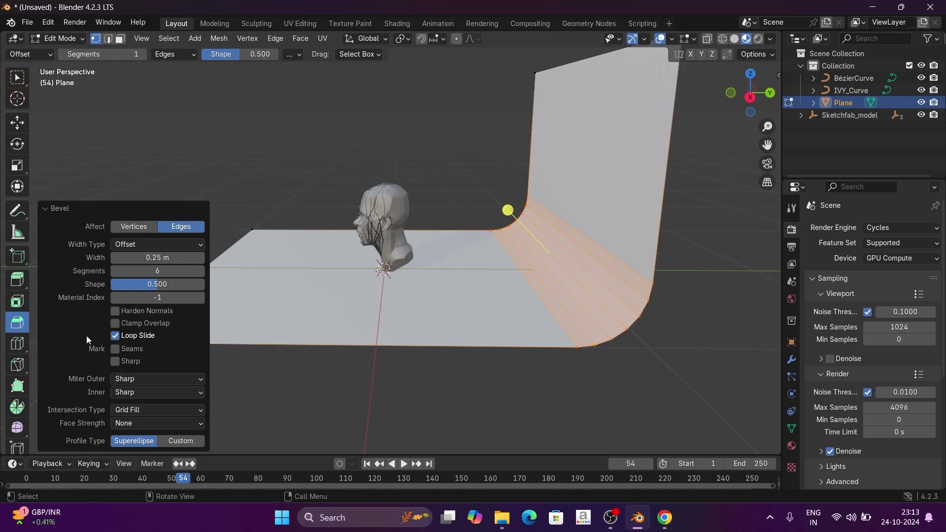
left_click(277, 168)
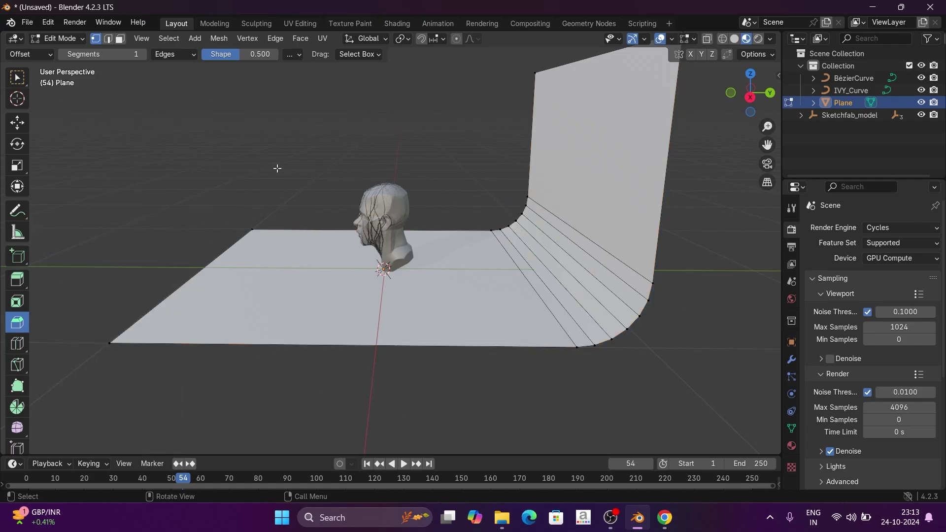
Return to Object Mode and apply Shade Smooth to the curved backdrop plane
left_click(59, 37)
left_click(61, 52)
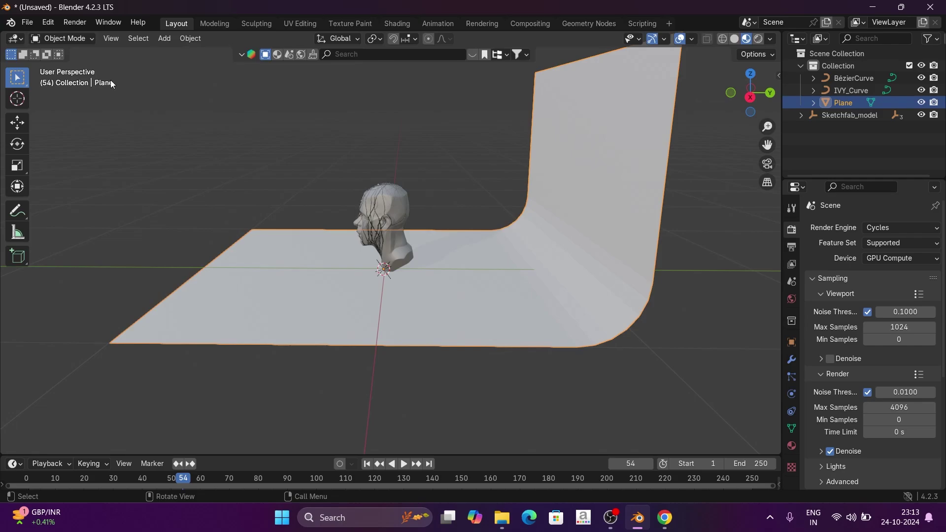
middle_click_drag(503, 248, 539, 256)
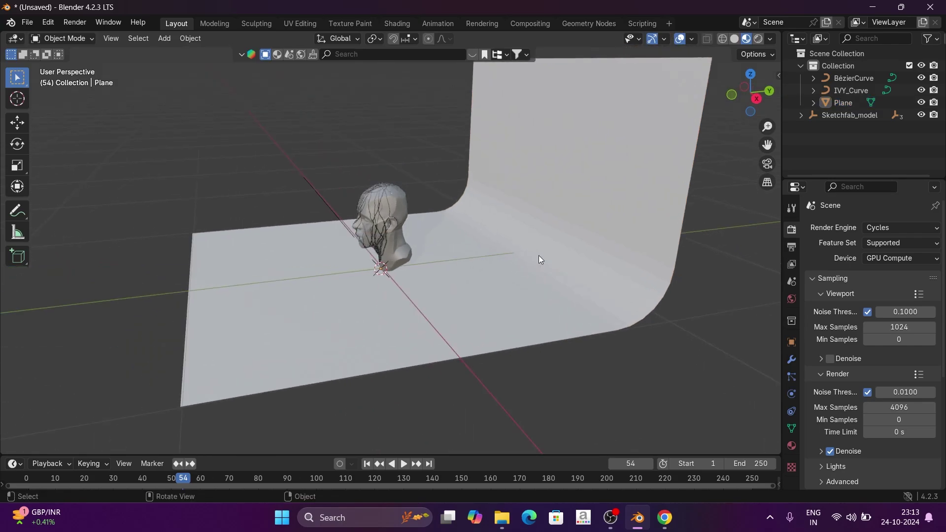
right_click(537, 256)
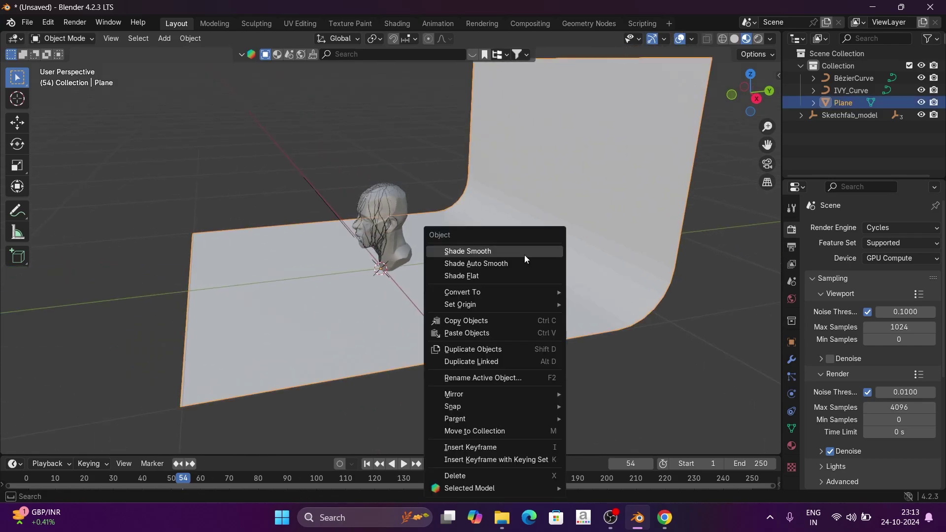
left_click(506, 252)
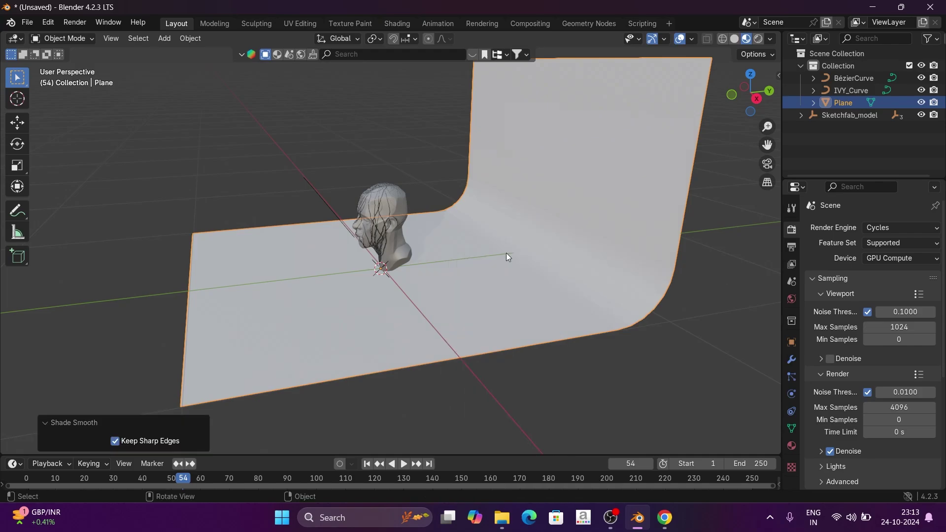
Face the front of the head and preview it against the backdrop in Rendered viewport shading
middle_click_drag(501, 268, 584, 270)
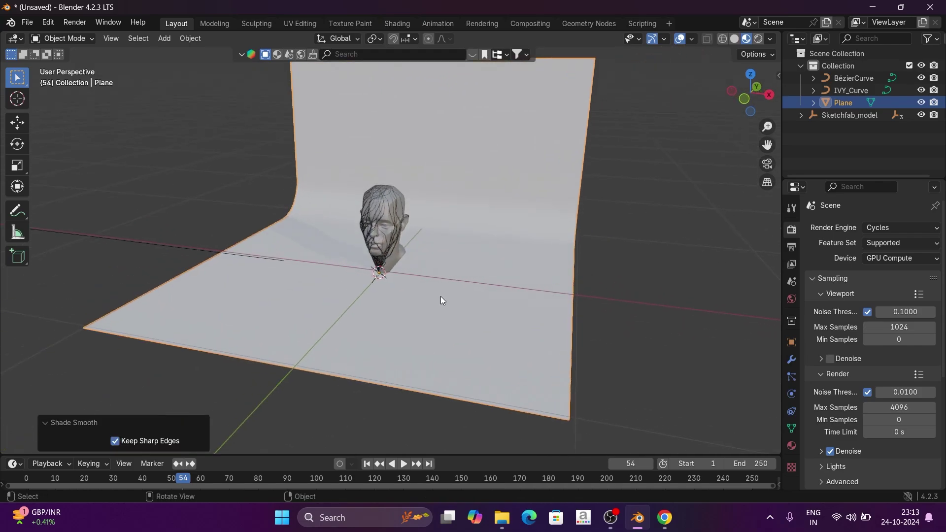
scroll(440, 297, "up", 4)
middle_click_drag(440, 297, 519, 226)
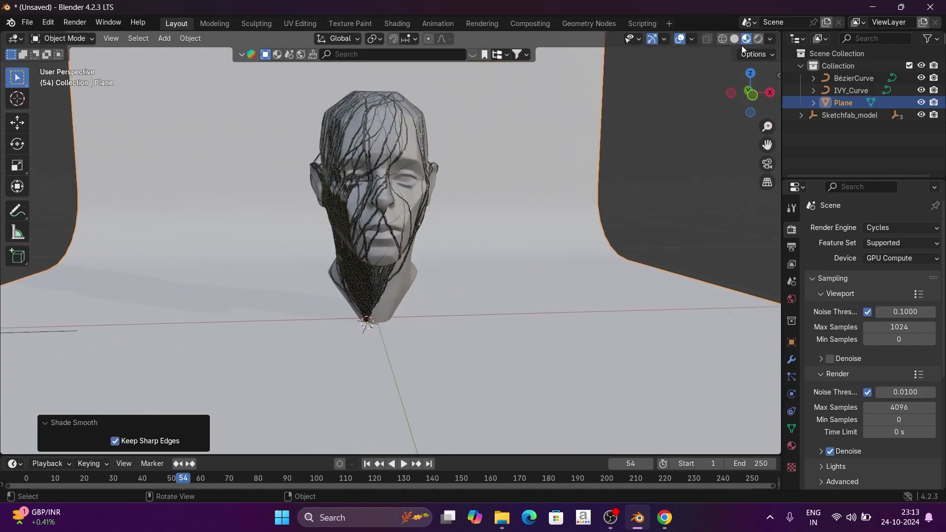
left_click(757, 38)
scroll(507, 255, "down", 3)
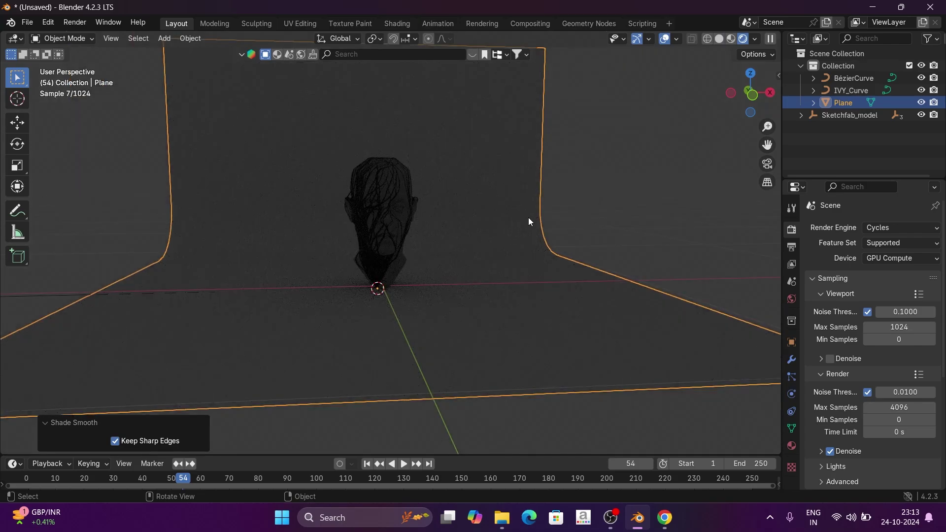
Add a point light at the base of the head and raise it about 0.70 m along Z, above the head
middle_click_drag(528, 217, 503, 234)
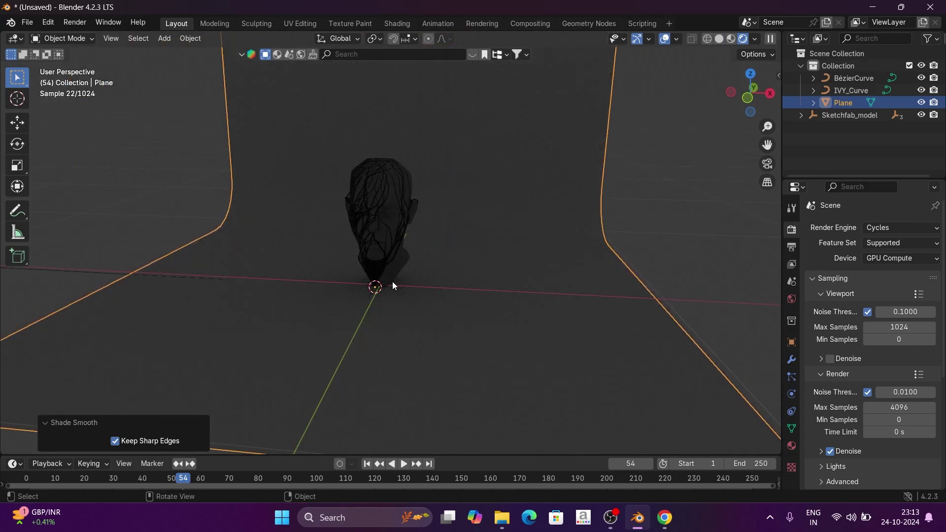
key("shift+a")
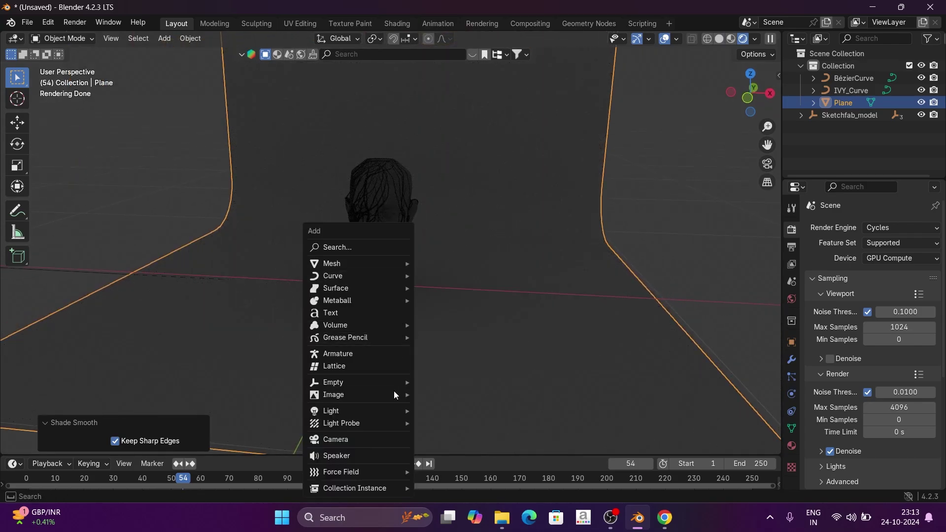
mouse_move(383, 414)
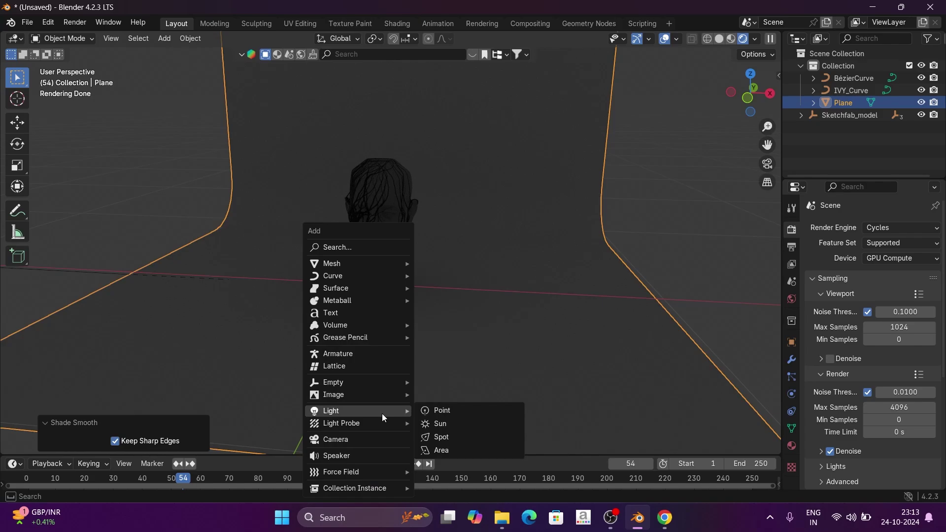
left_click(432, 410)
middle_click_drag(403, 266, 425, 273)
key("g")
key("z")
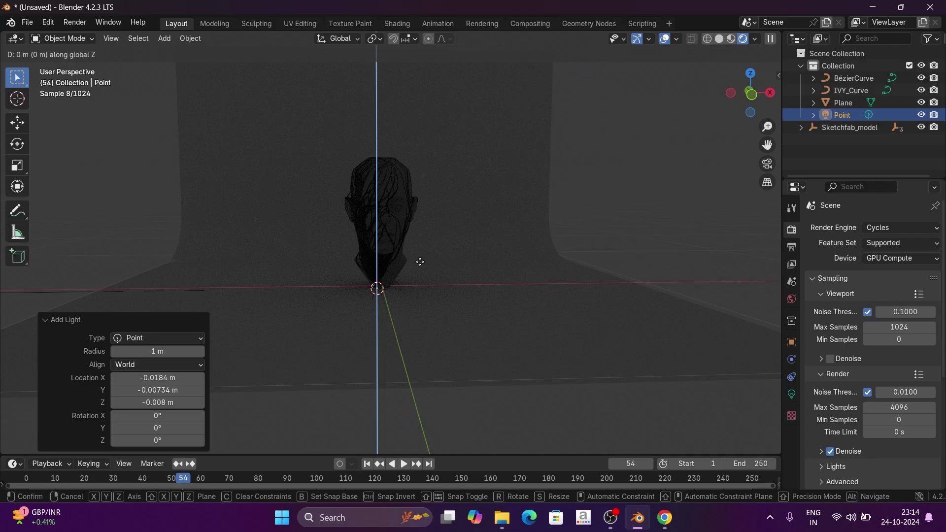
mouse_move(437, 88)
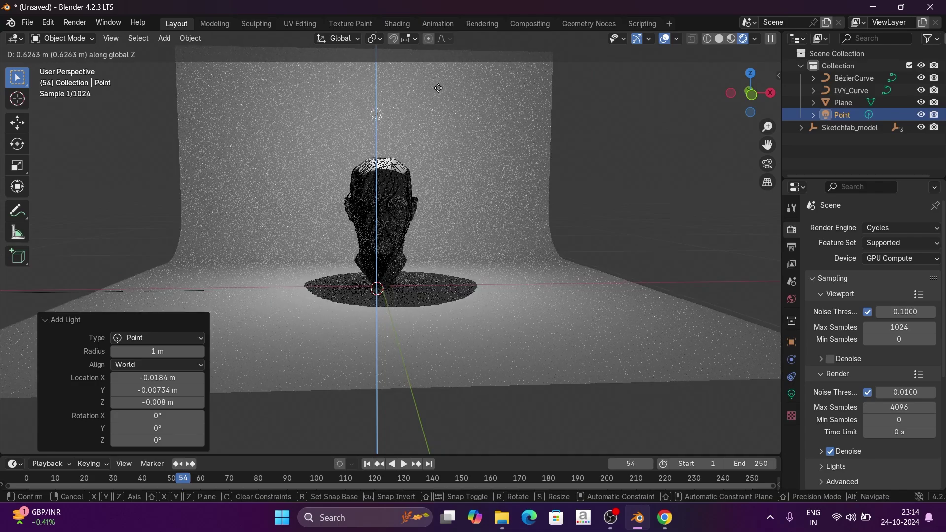
left_click(444, 66)
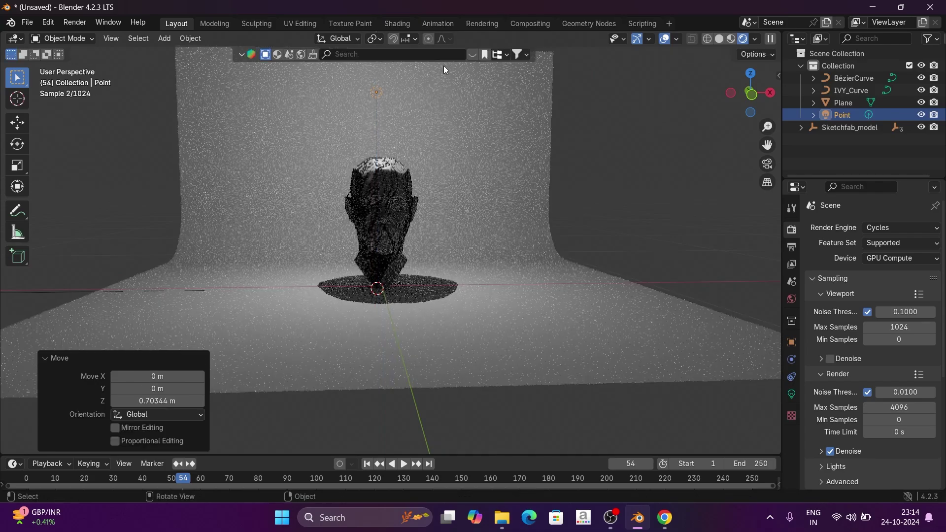
From the front view, move the point light about 0.02 m along X to centre it over the head
middle_click_drag(545, 223, 530, 224)
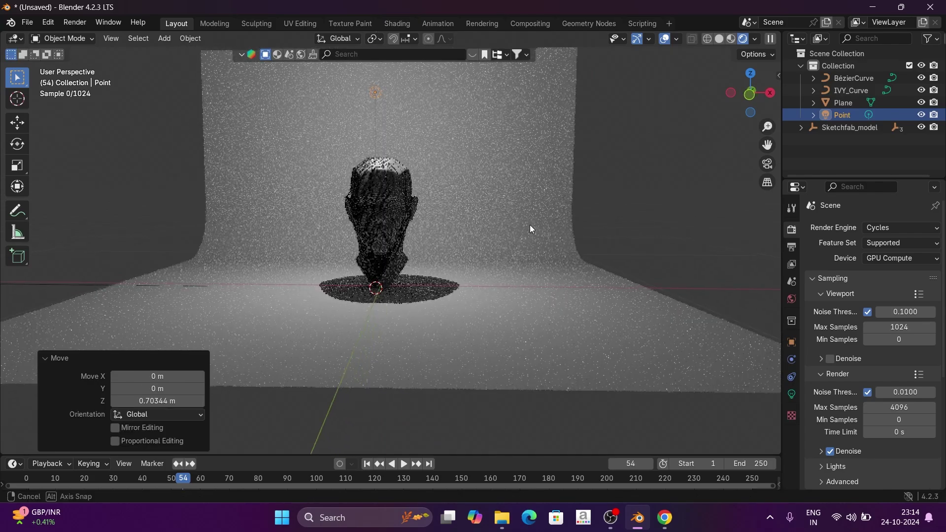
left_click(749, 93)
scroll(666, 196, "up", 2)
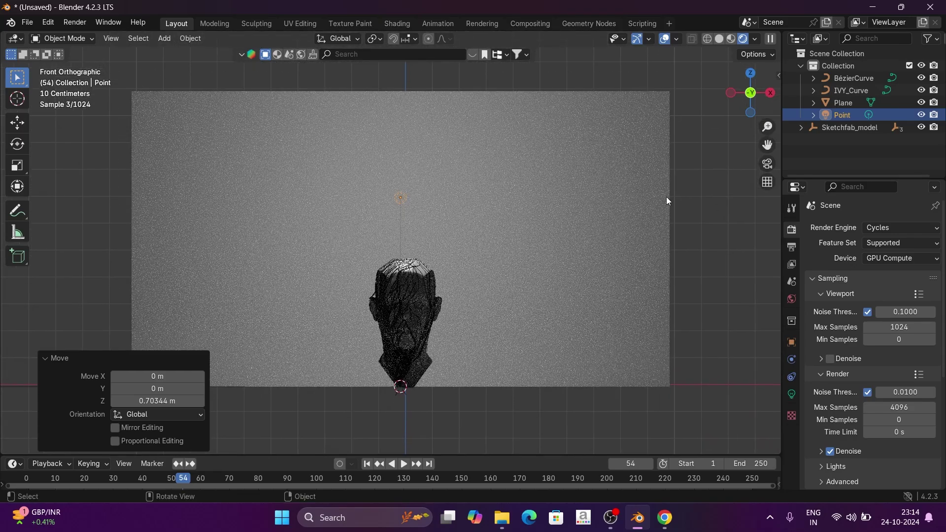
scroll(504, 281, "up", 3)
middle_click_drag(639, 229, 729, 173, "ctrl")
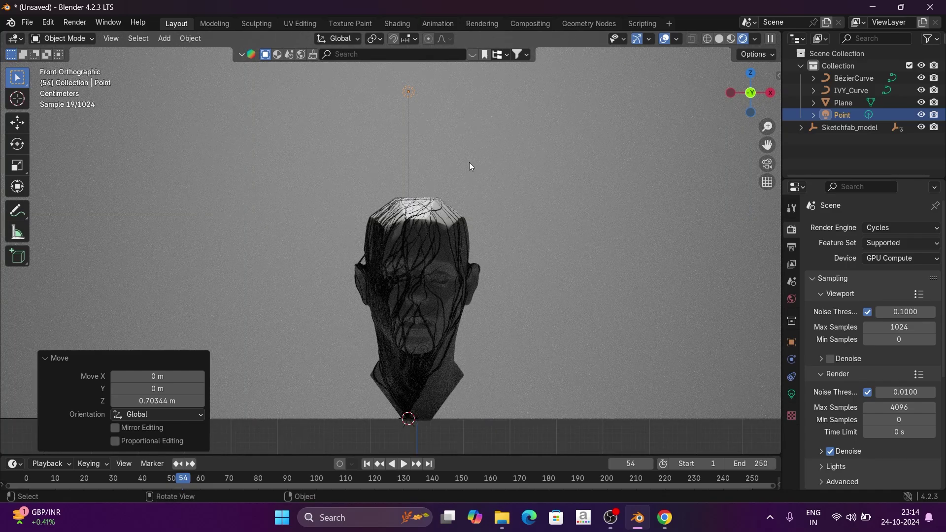
key("g")
key("x")
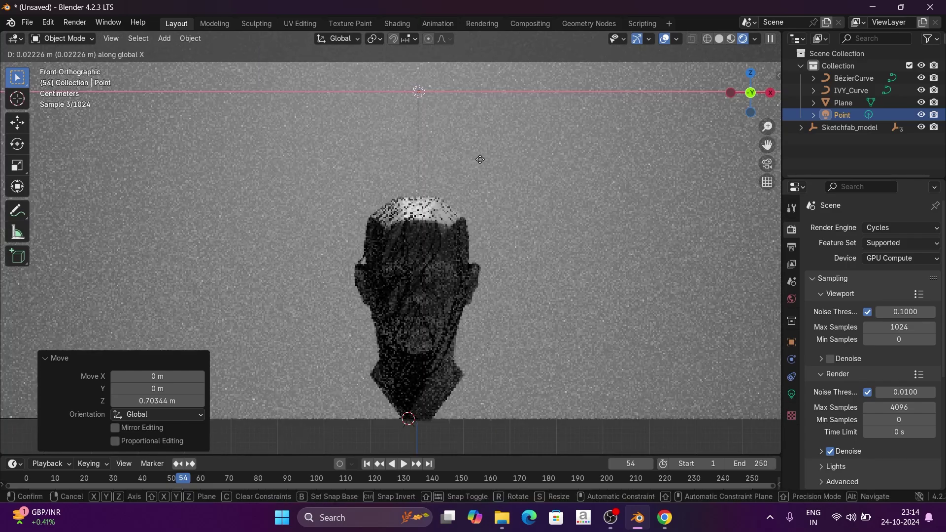
left_click(478, 159)
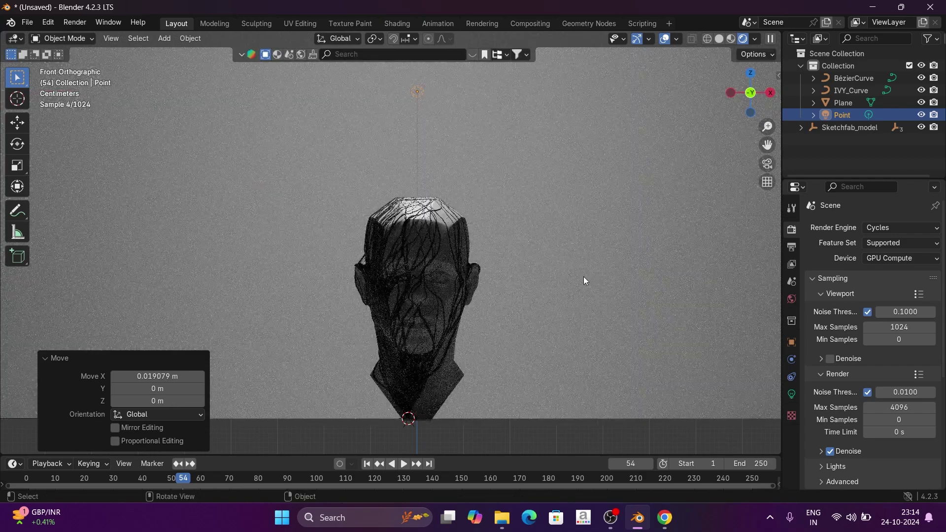
Soften the point light's shadow by setting its radius to 0.15 m, check the result, and deselect the light
left_click(792, 395)
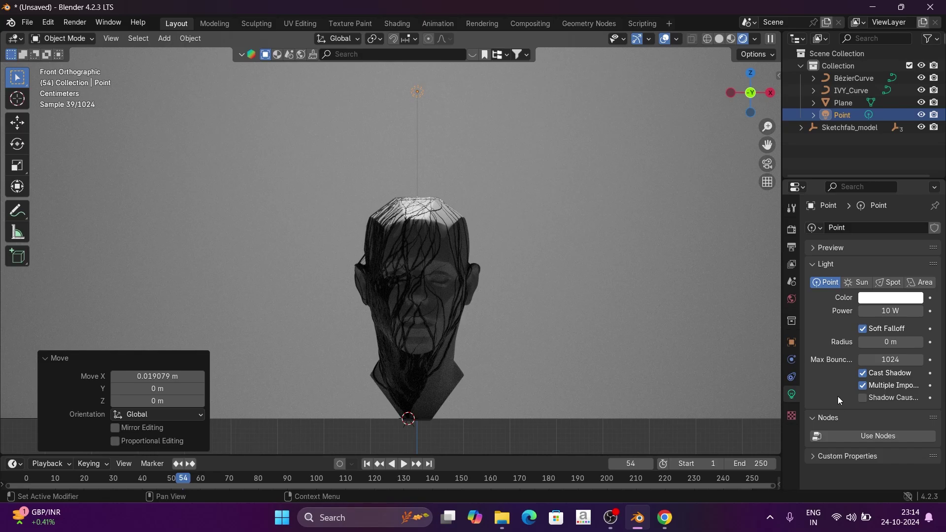
middle_click_drag(513, 268, 522, 285)
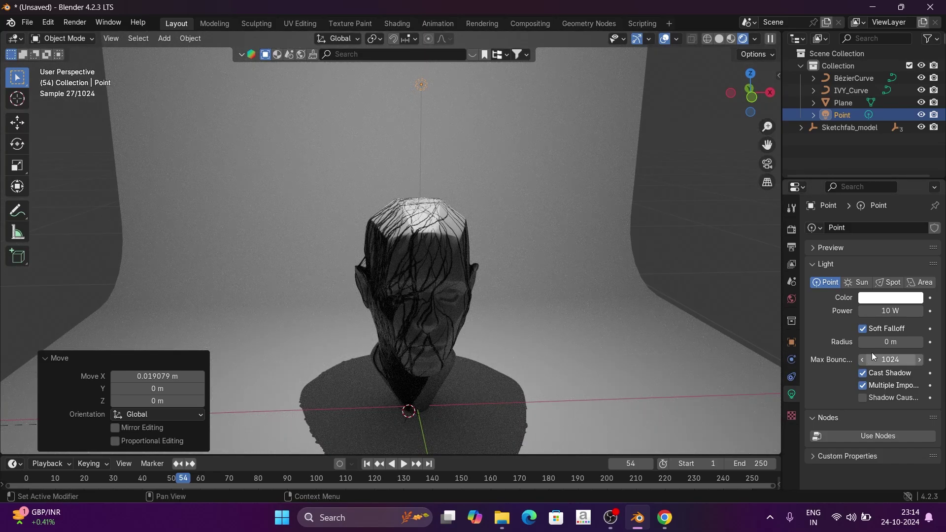
left_click_drag(890, 341, 911, 341)
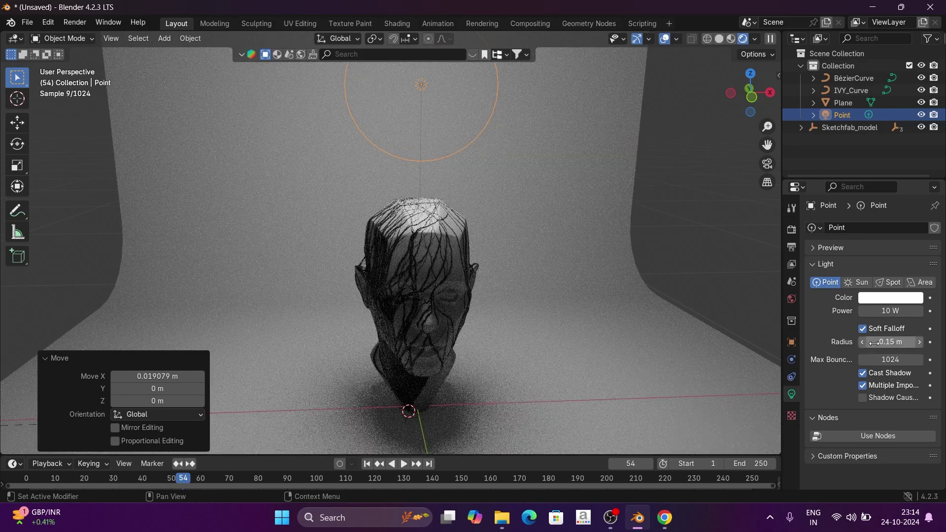
middle_click_drag(657, 371, 646, 338)
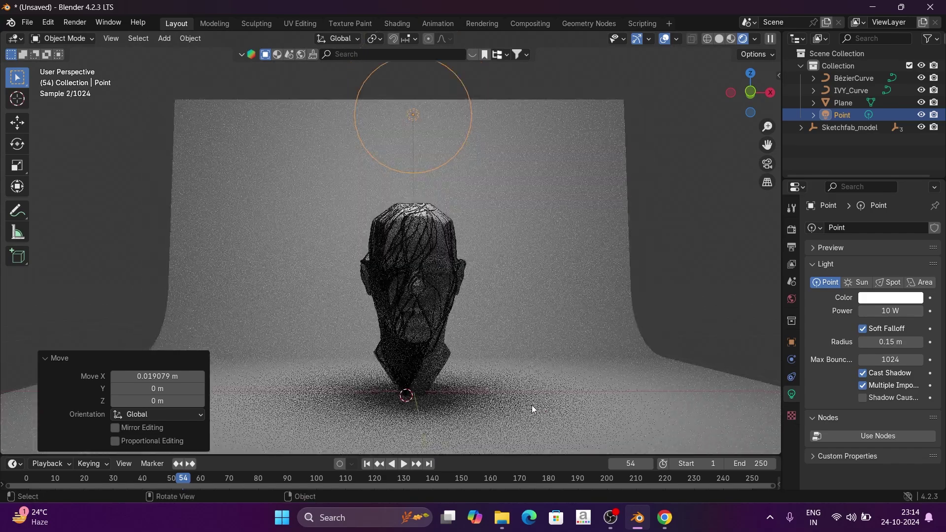
mouse_move(456, 400)
middle_mouse_down()
mouse_move(415, 407)
mouse_move(427, 416)
mouse_move(447, 403)
middle_mouse_up()
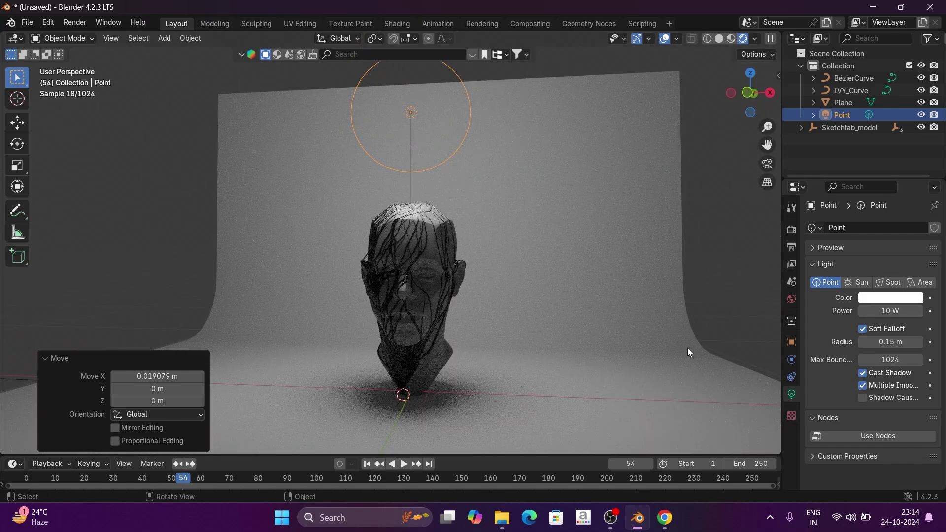
left_click(734, 234)
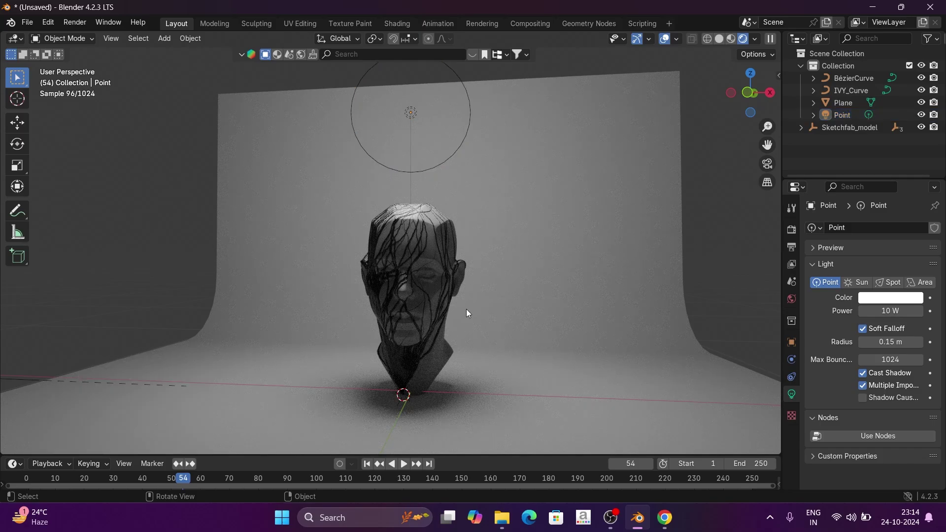
Add a spot light in front view and raise it about 0.87 m along Z
left_click(749, 98)
key("shift+a")
mouse_move(404, 315)
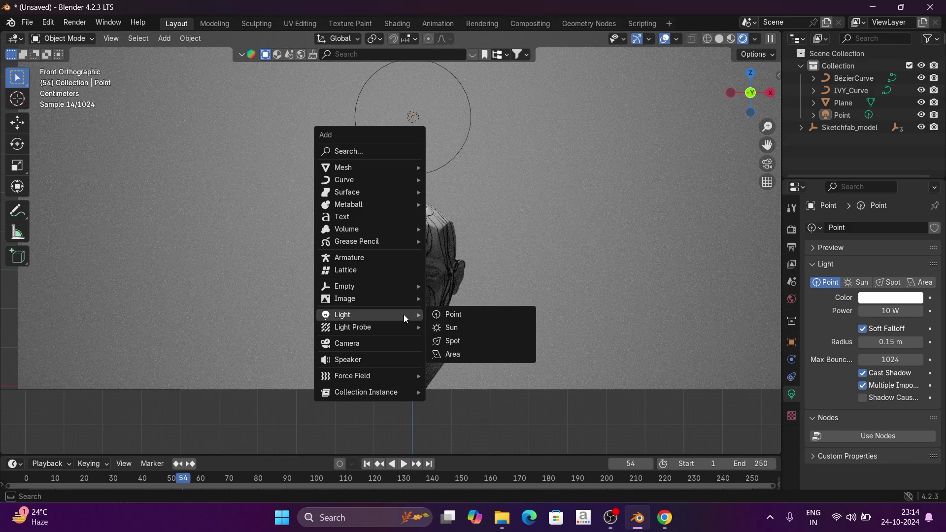
left_click(460, 341)
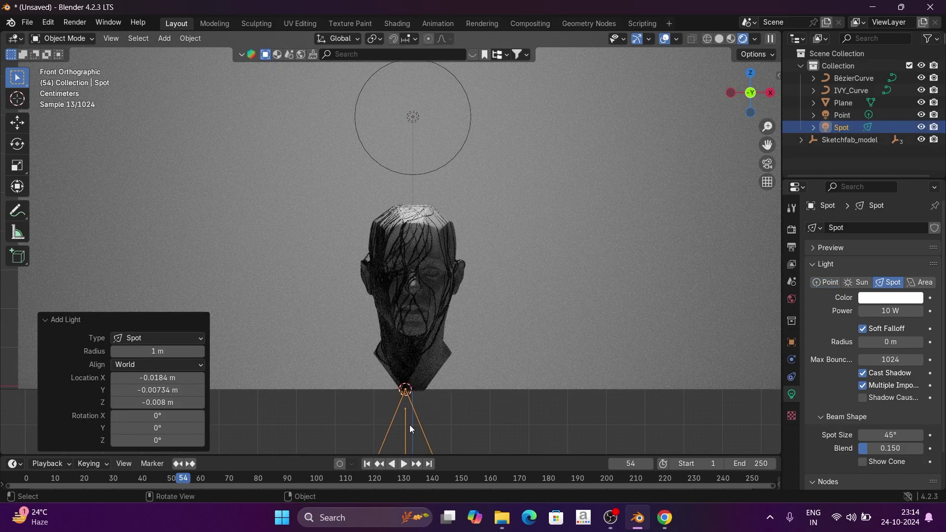
key("g")
key("z")
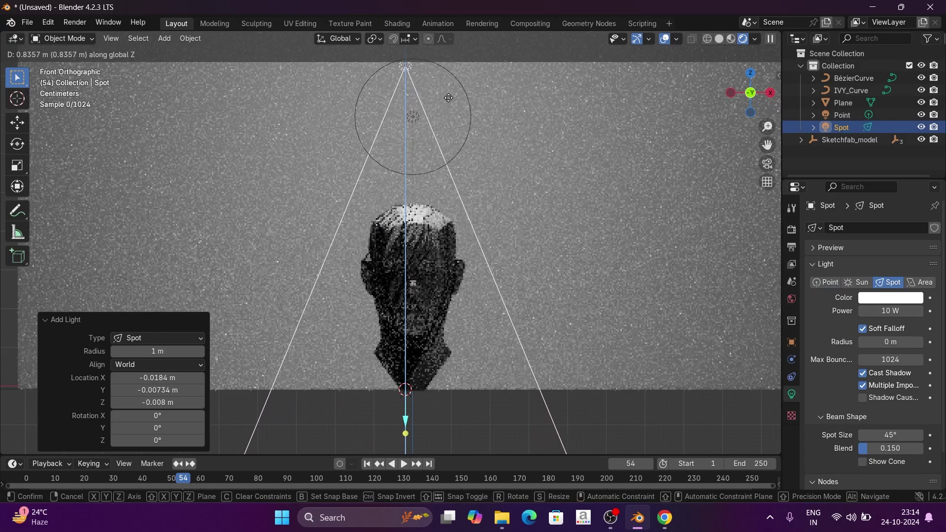
left_click(466, 90)
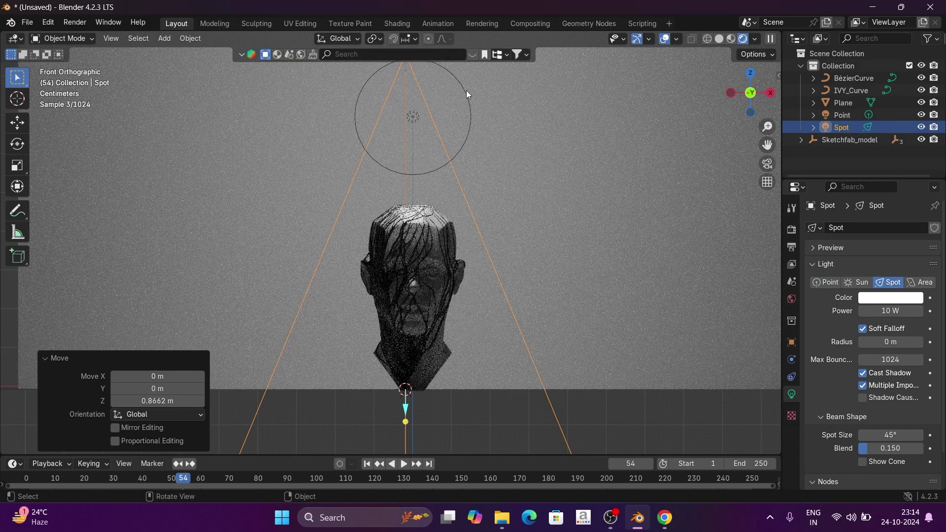
From the right view, move the spot light about 1 m along negative Y, in front of the face
left_click(771, 94)
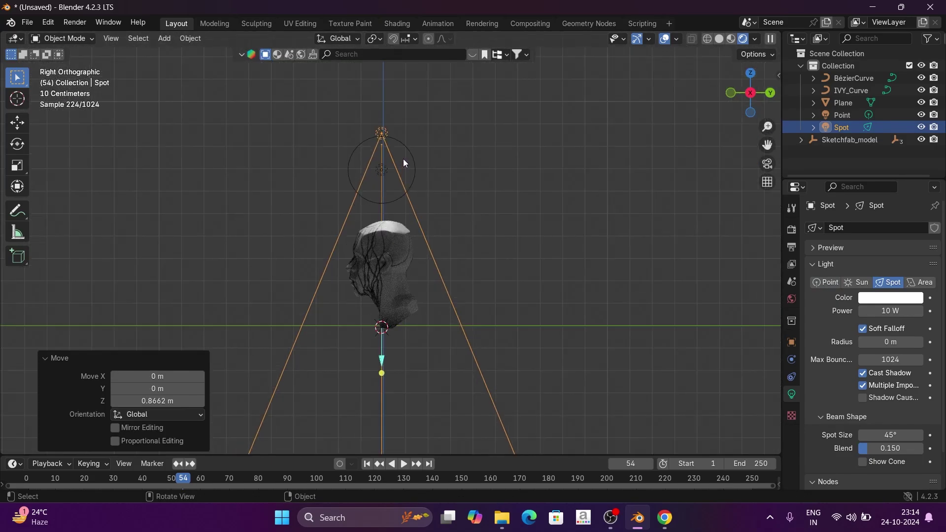
key("g")
key("y")
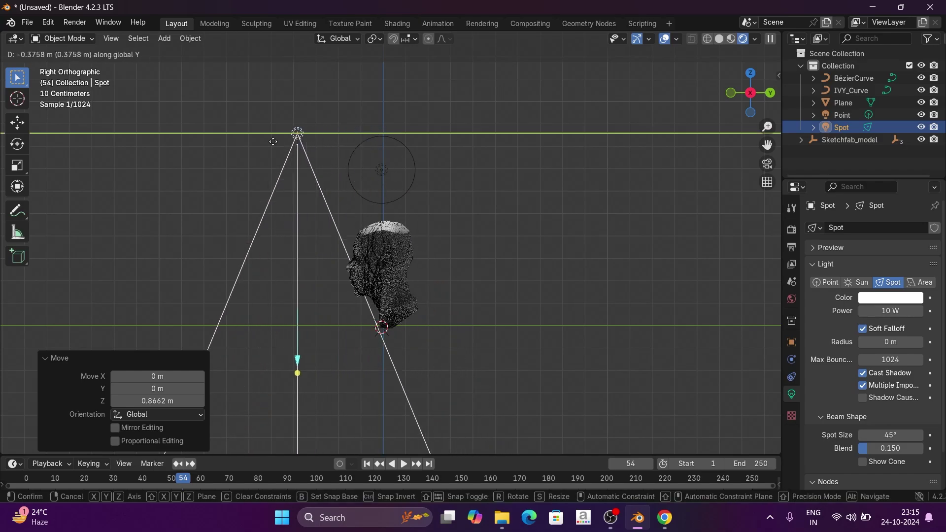
left_click(180, 133)
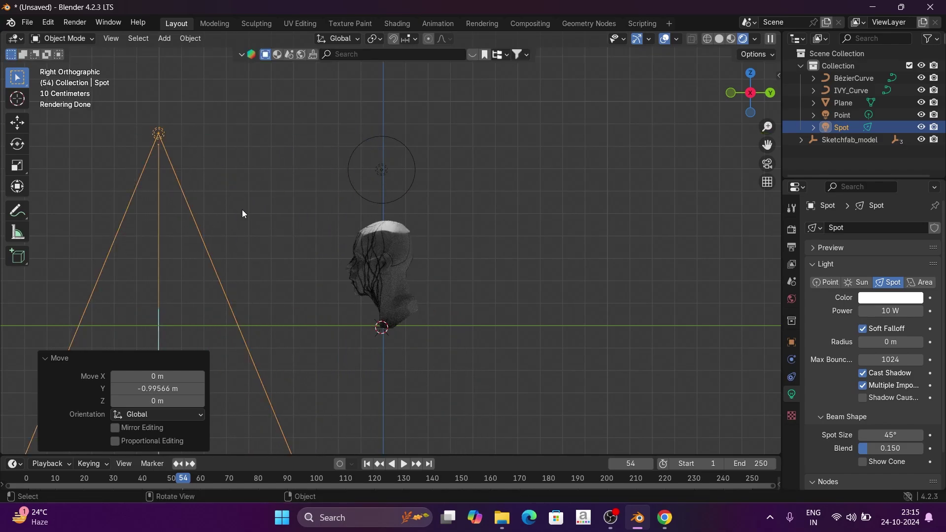
Tilt the spot light towards the head by rotating it -45° in the right view
type("r45")
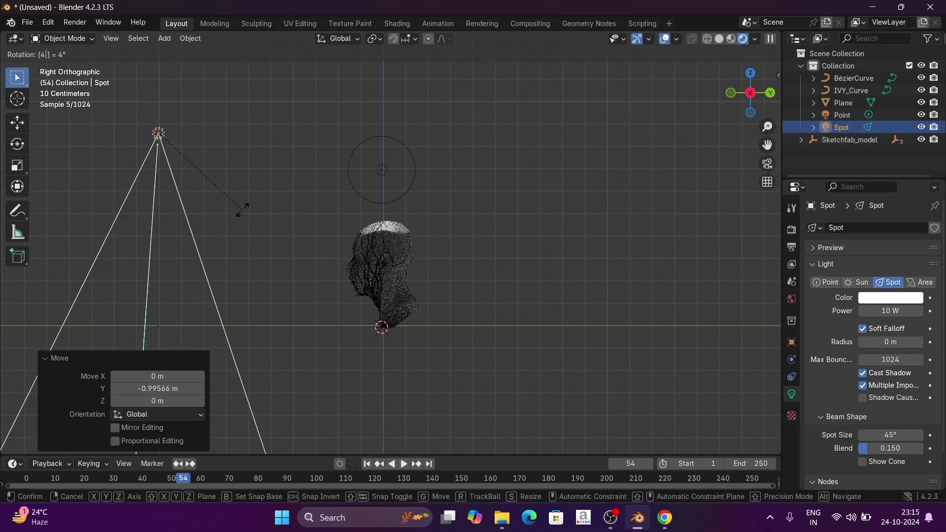
key("BackSpace")
key("BackSpace")
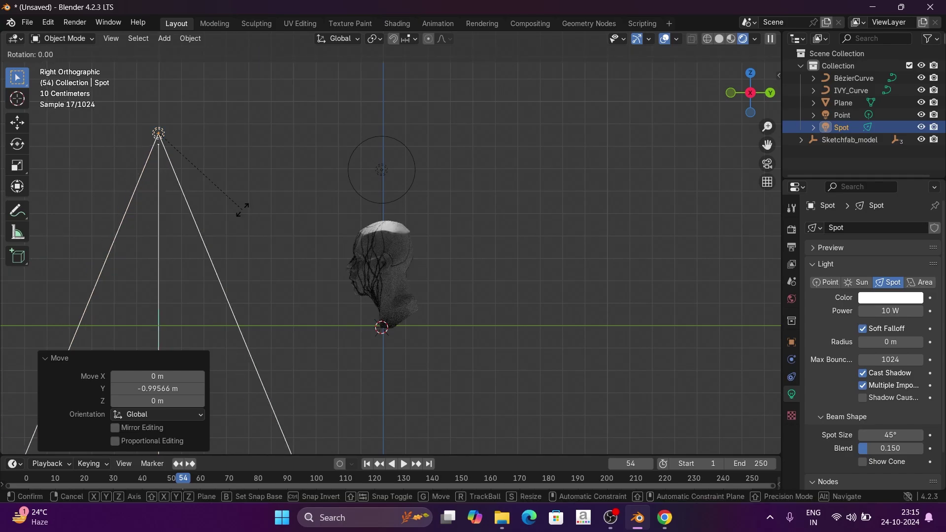
type("-45")
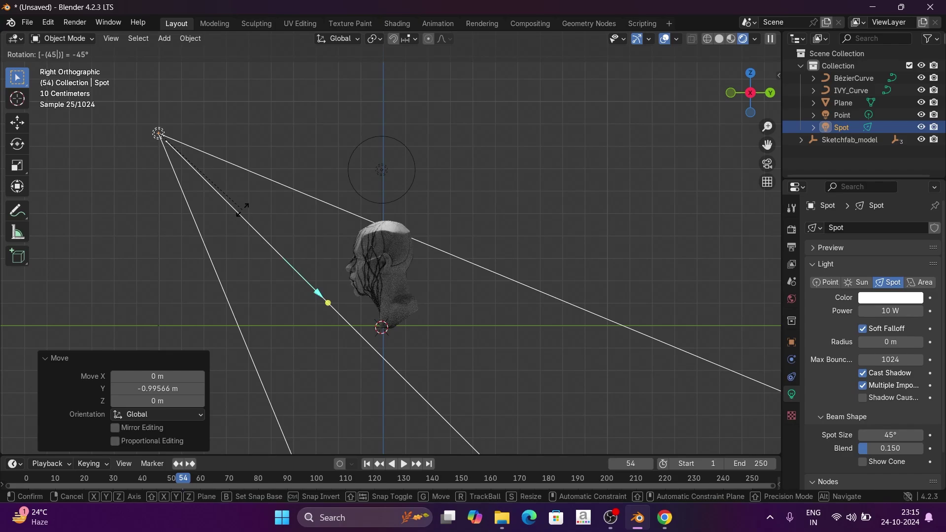
key("Return")
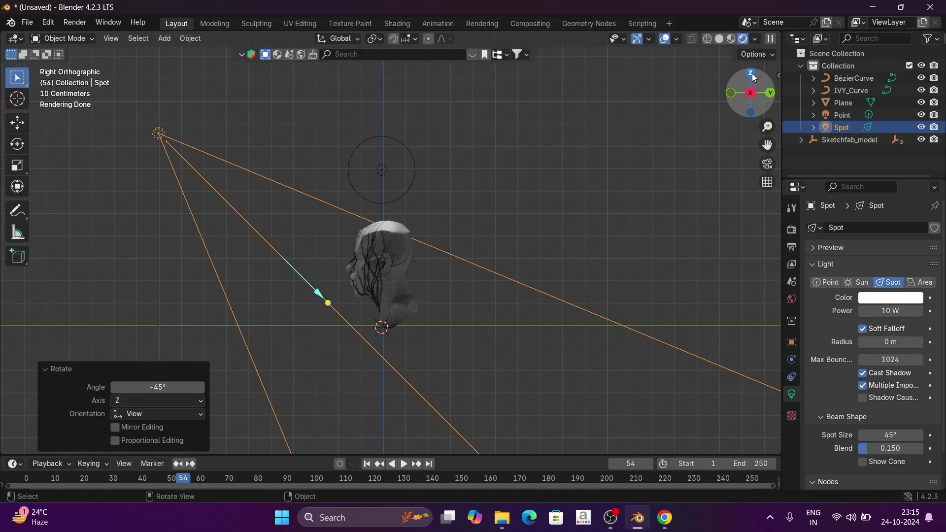
Rotate the spot light 45° in the top view to angle its beam diagonally
left_click(751, 74)
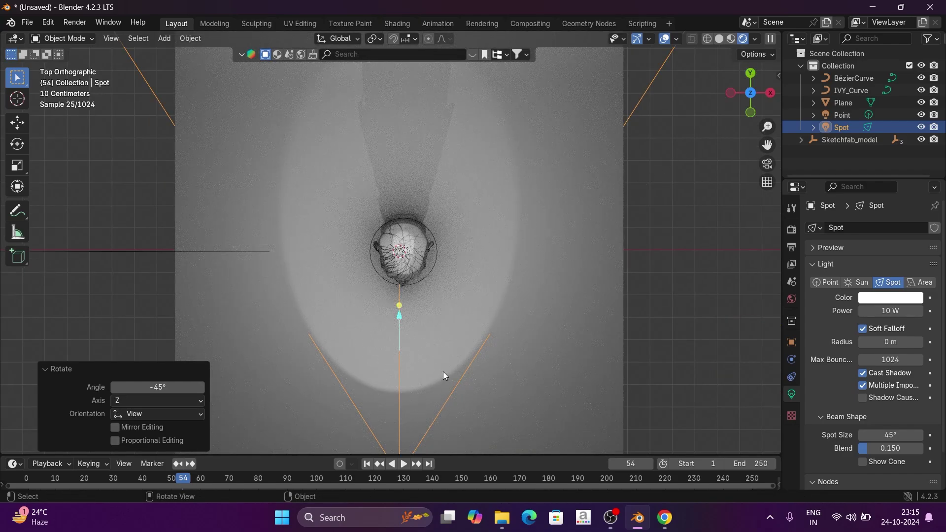
scroll(443, 372, "down", 1)
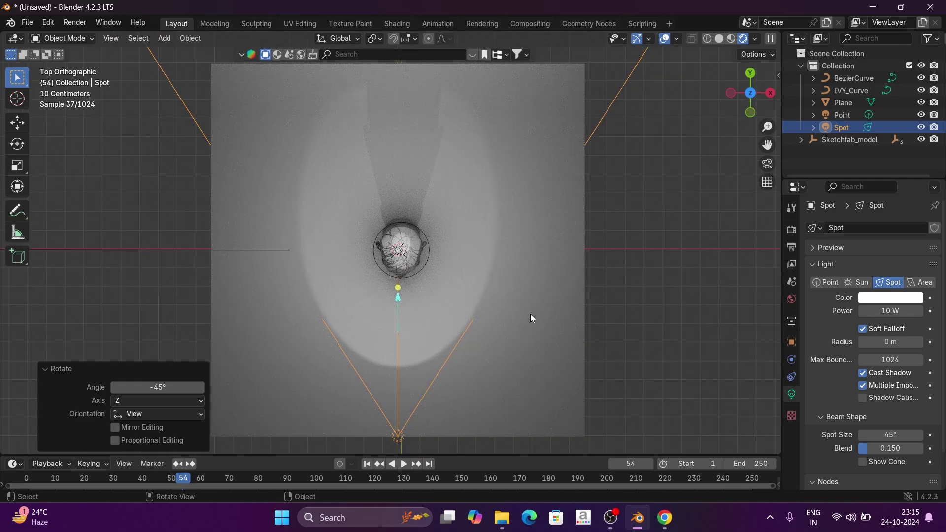
type("r45")
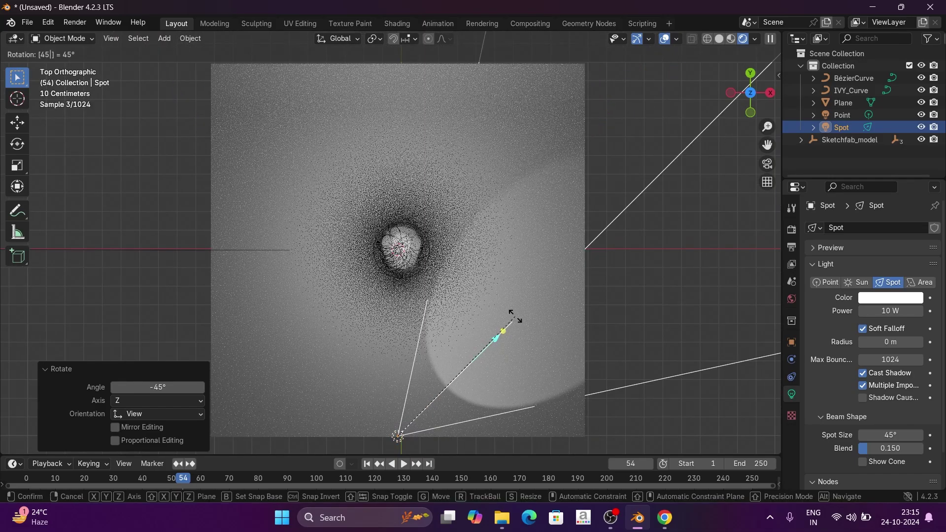
key("Return")
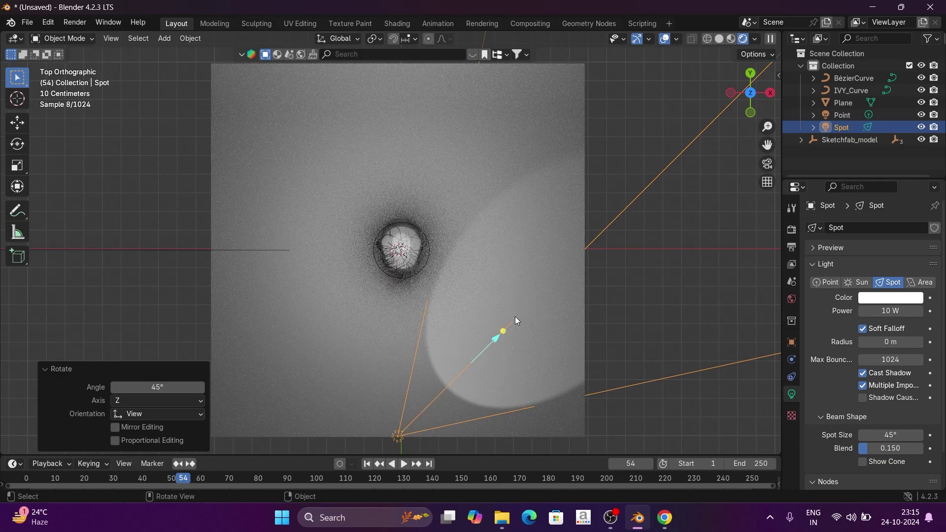
Move the spot light about -0.62 m in X and 0.32 m in Y so its beam aims at the head
key("g")
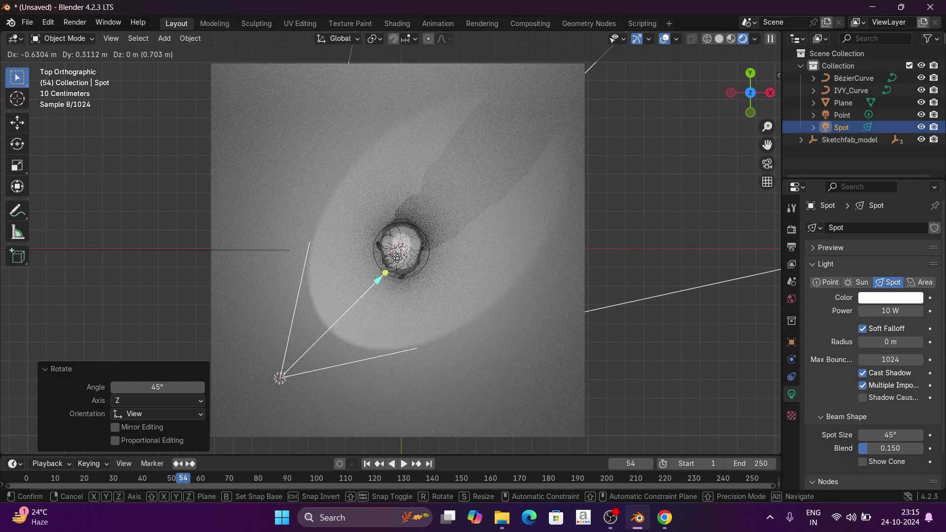
left_click(399, 256)
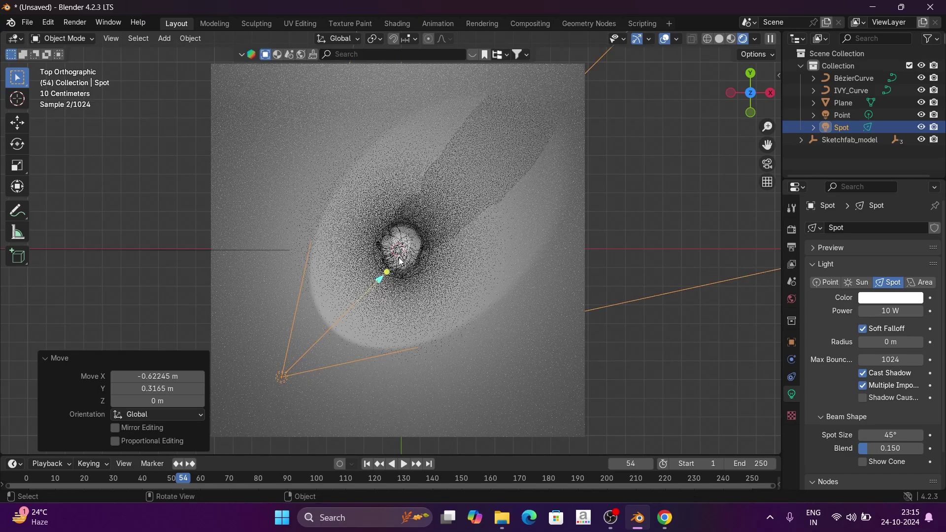
middle_click_drag(457, 325, 454, 214)
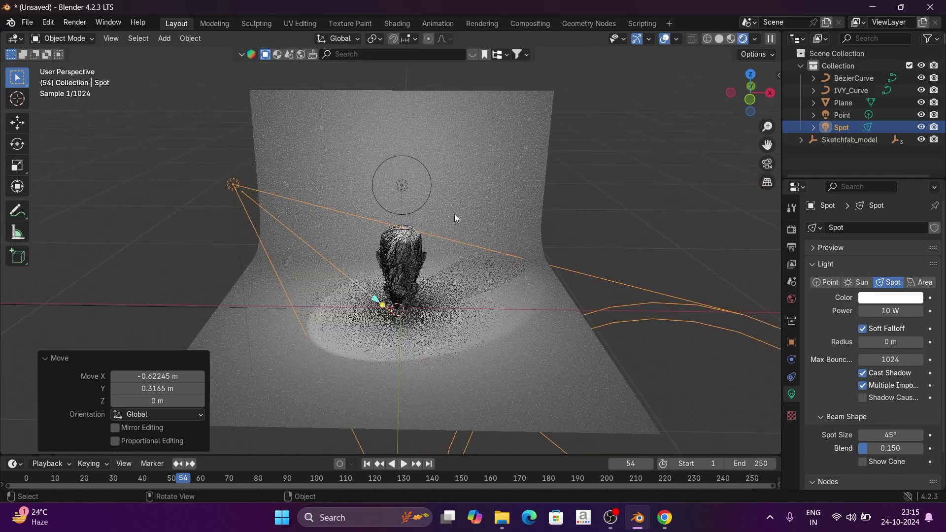
From the front view, move the spot light about 0.13 m in X and 0.12 m in Z
left_click(749, 101)
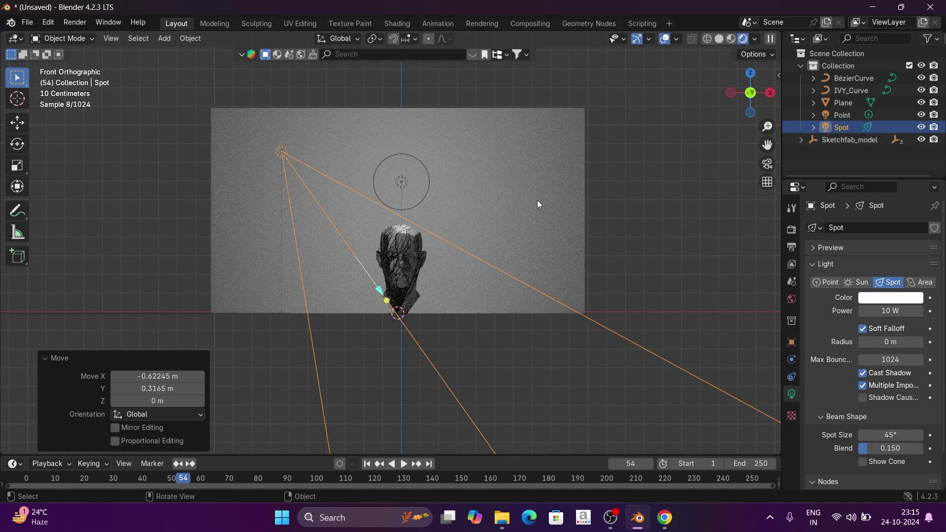
key("g")
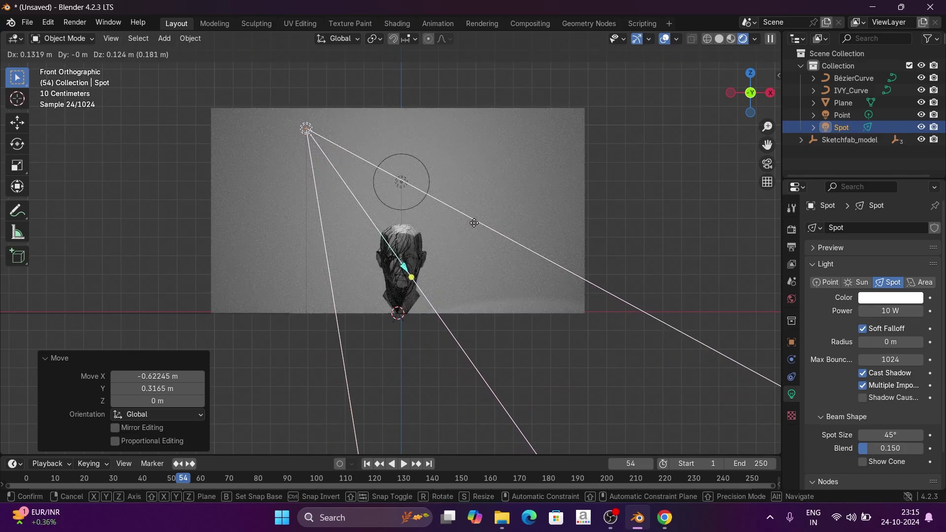
left_click(472, 222)
middle_click_drag(437, 278, 453, 319)
From the top view, move the spot light about -0.15 m in X and 0.03 m in Y
left_click(750, 74)
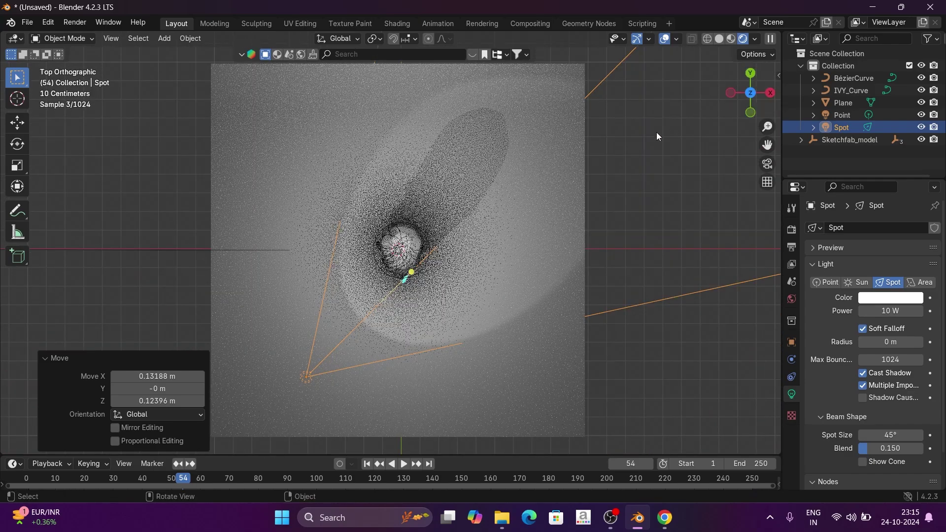
key("g")
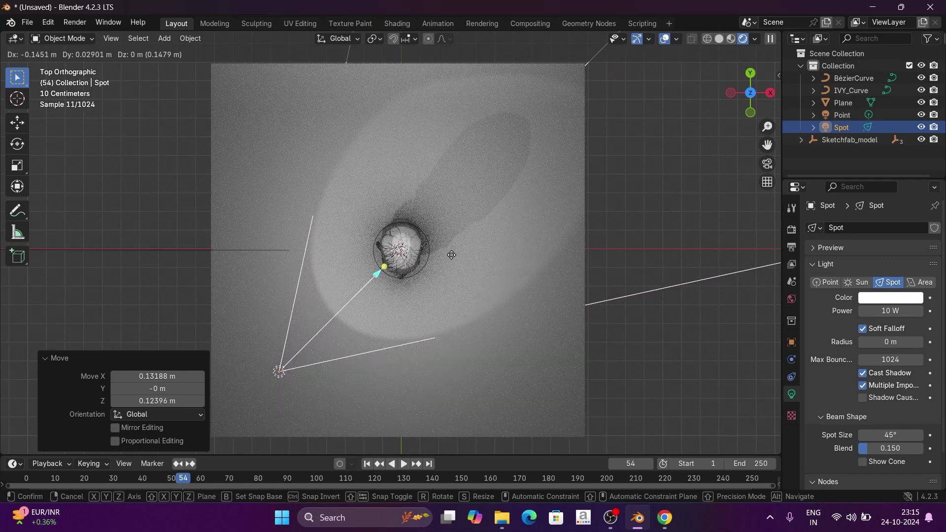
left_click(451, 256)
middle_click_drag(474, 355, 551, 222)
scroll(464, 331, "up", 4)
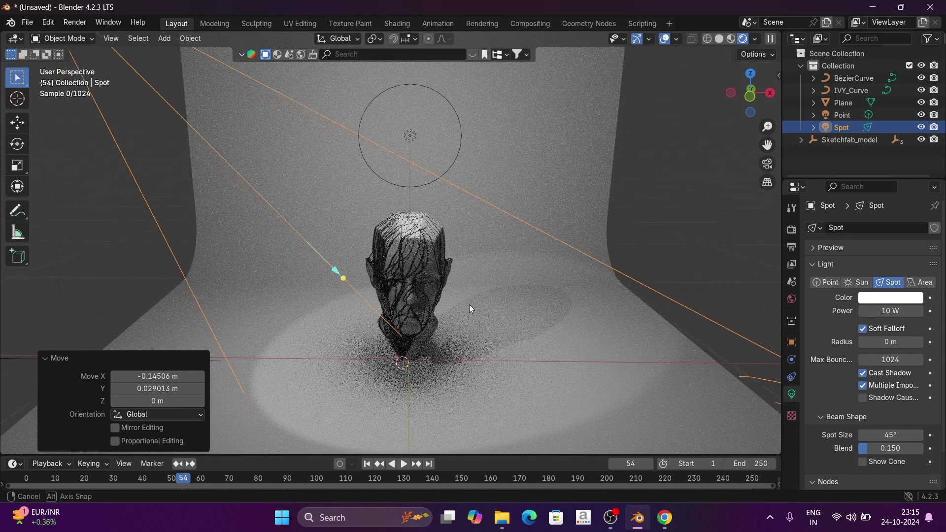
scroll(469, 304, "down", 2)
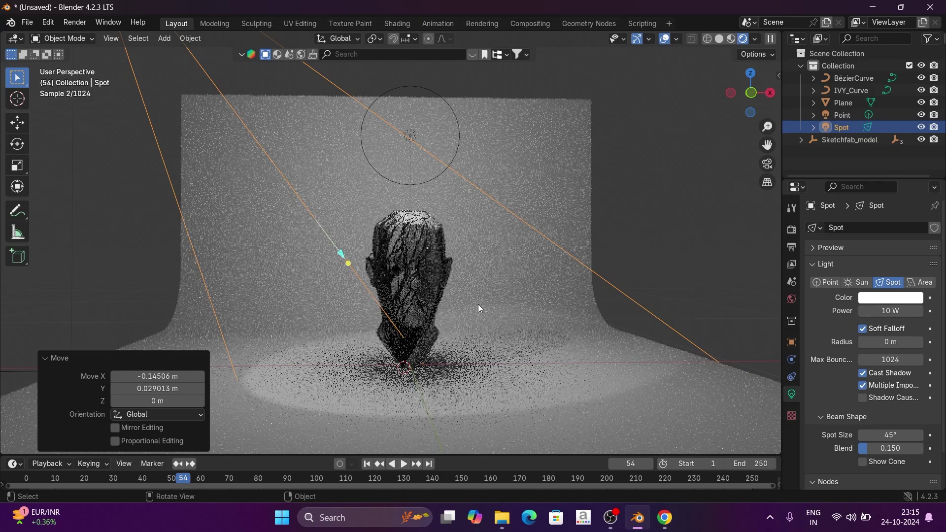
Raise the spot light's power to 50 W and check the lighting on the face
left_click(885, 311)
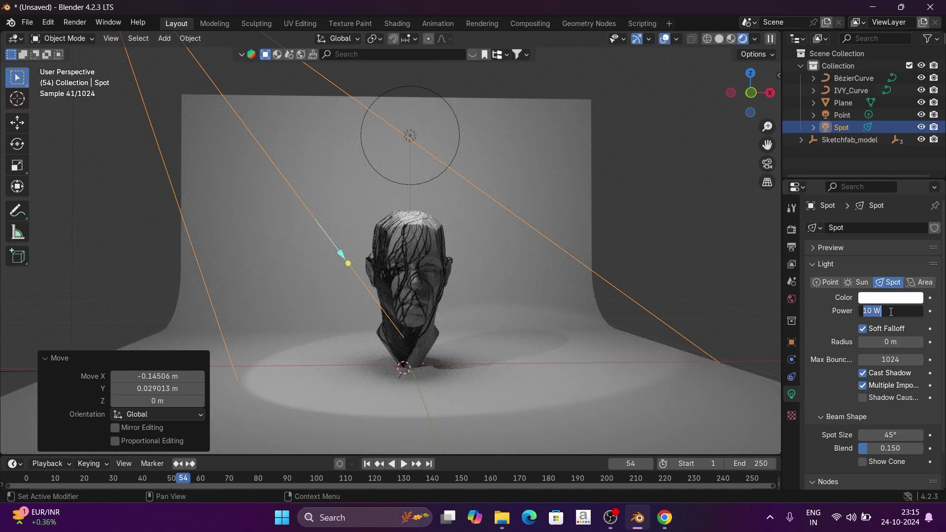
type("50")
key("Return")
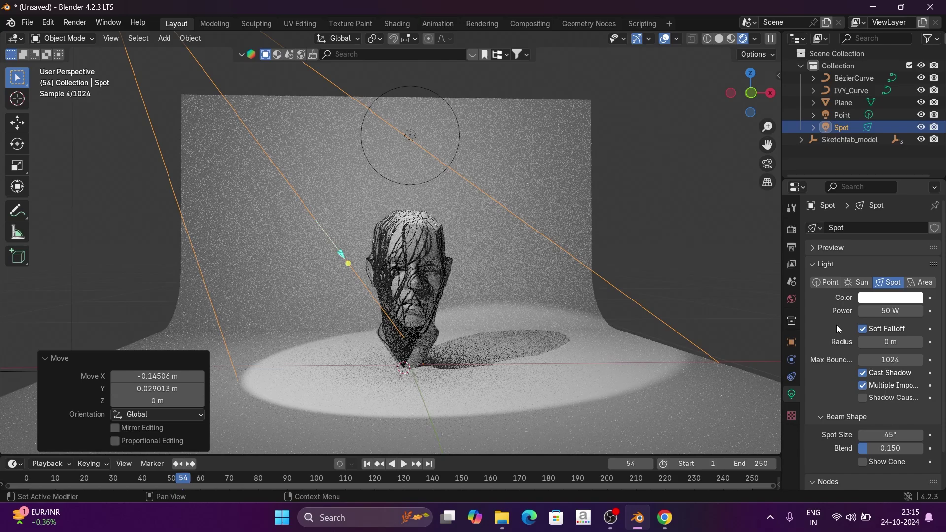
scroll(458, 323, "up", 2)
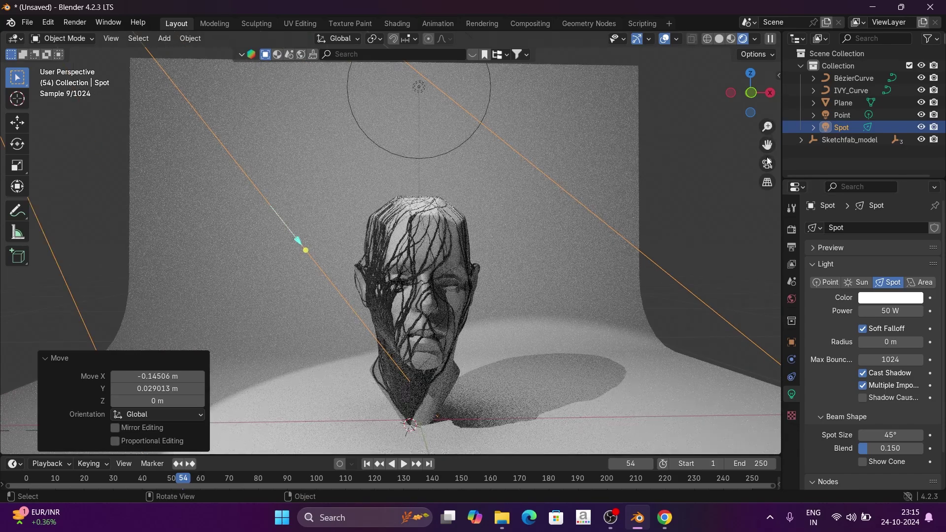
left_click(751, 93)
scroll(555, 239, "up", 1)
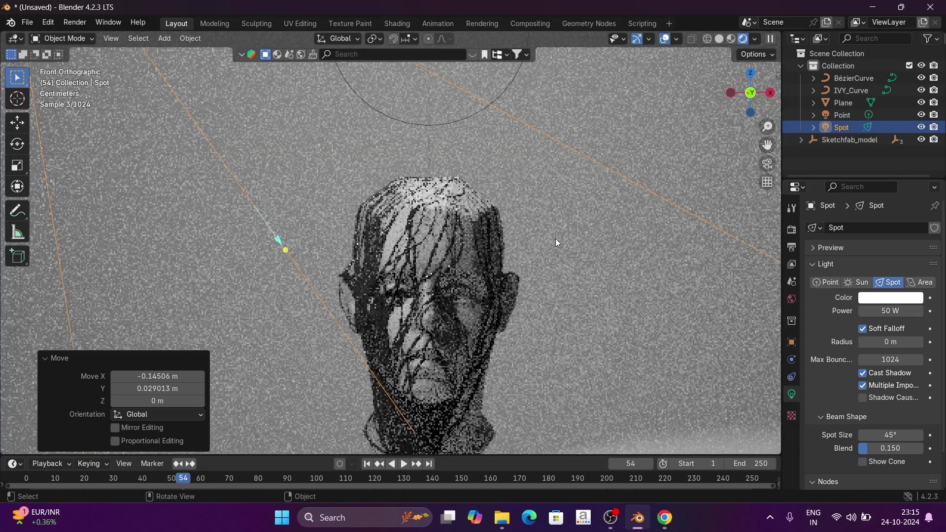
middle_click_drag(557, 239, 557, 248)
scroll(557, 248, "down", 2)
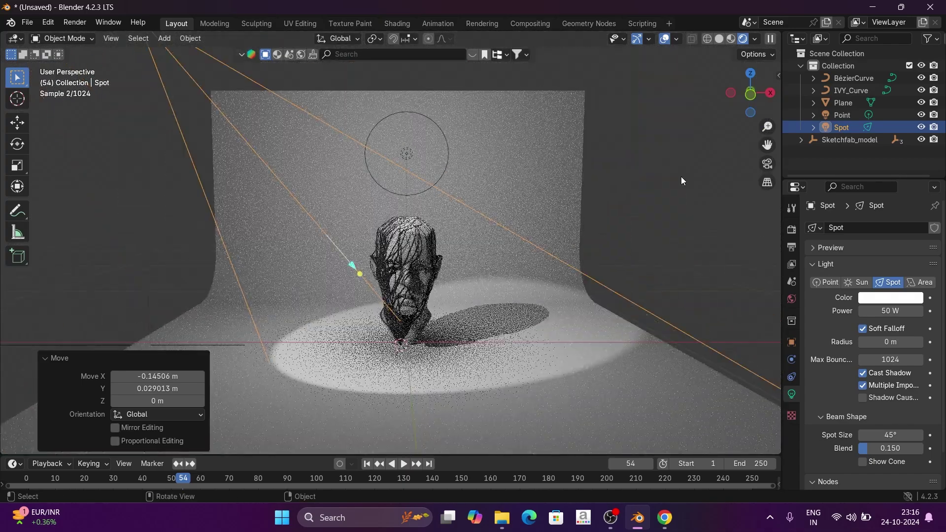
Deselect the spot light and add a camera to the scene from the front view
left_click(750, 93)
left_click(755, 94)
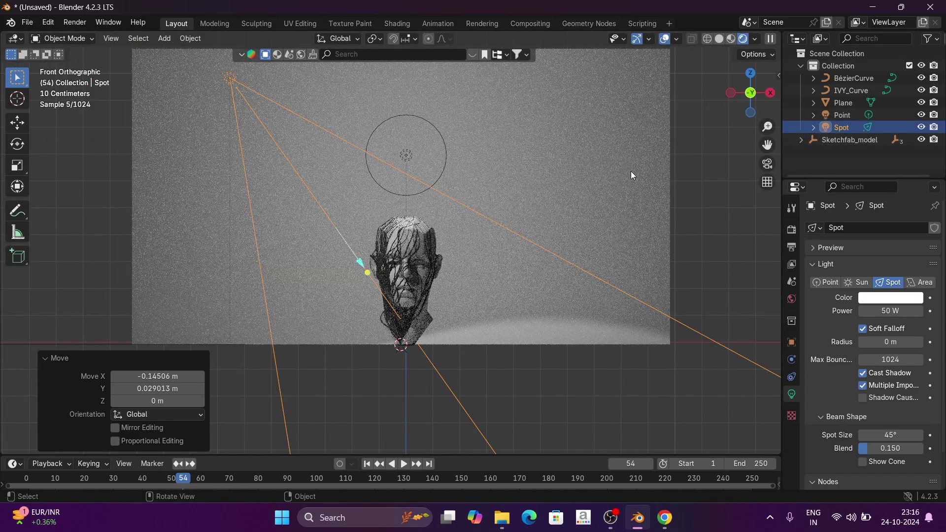
left_click(504, 252)
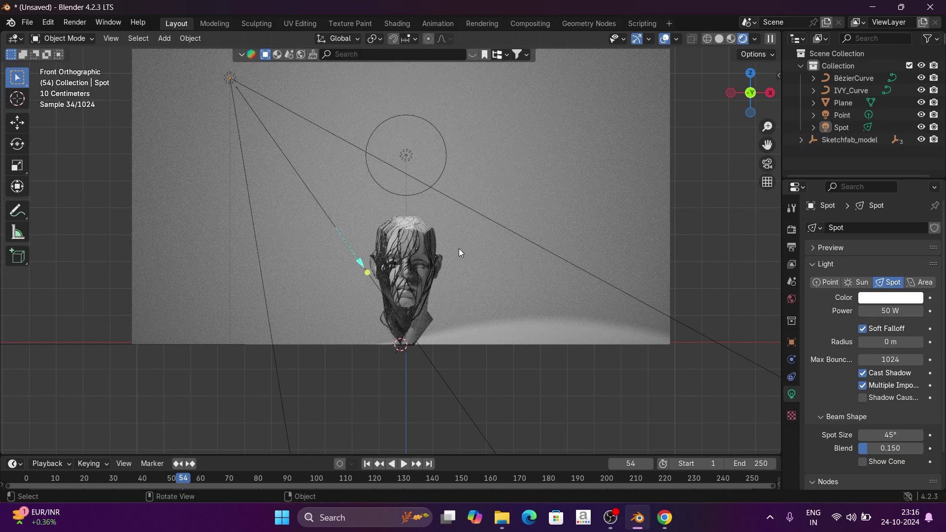
middle_click_drag(460, 248, 456, 251)
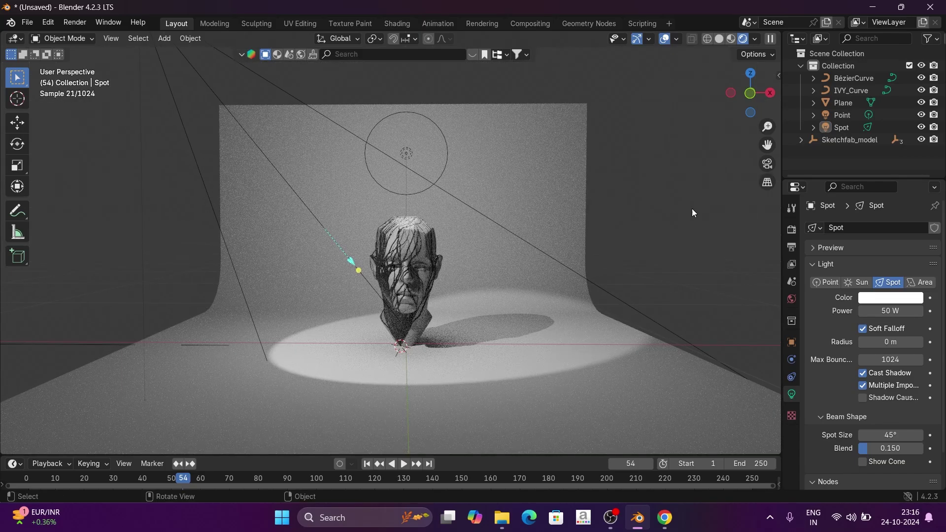
left_click(751, 93)
key("shift+a")
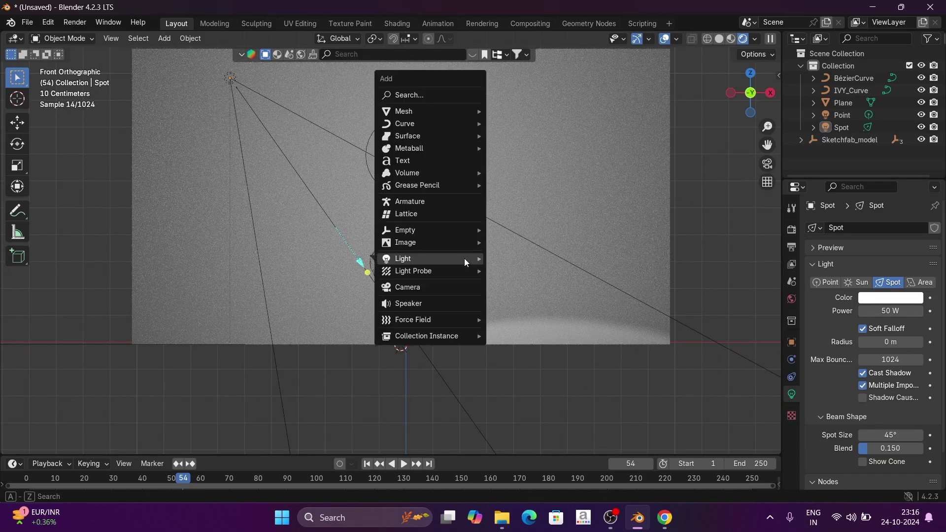
left_click(456, 288)
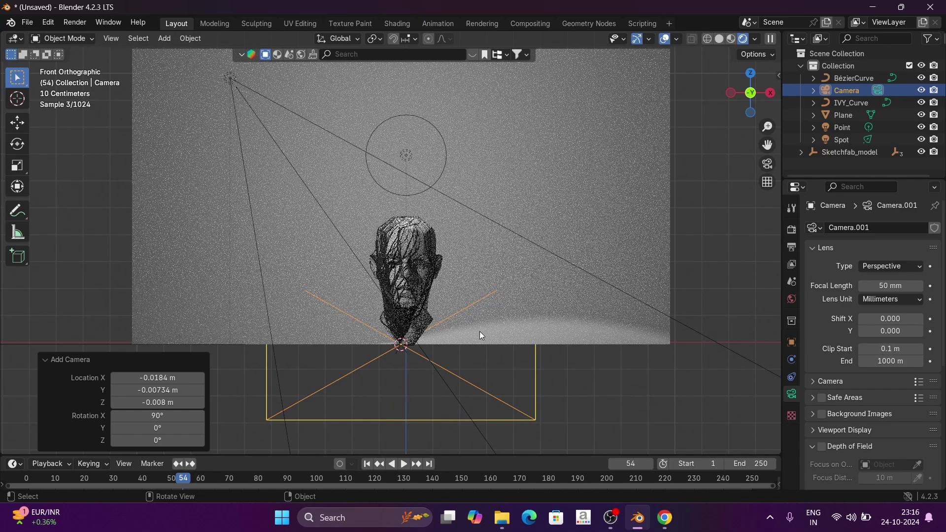
Set the render output resolution to a portrait format of 1080 px in X and 1920 px in Y
left_click(791, 246)
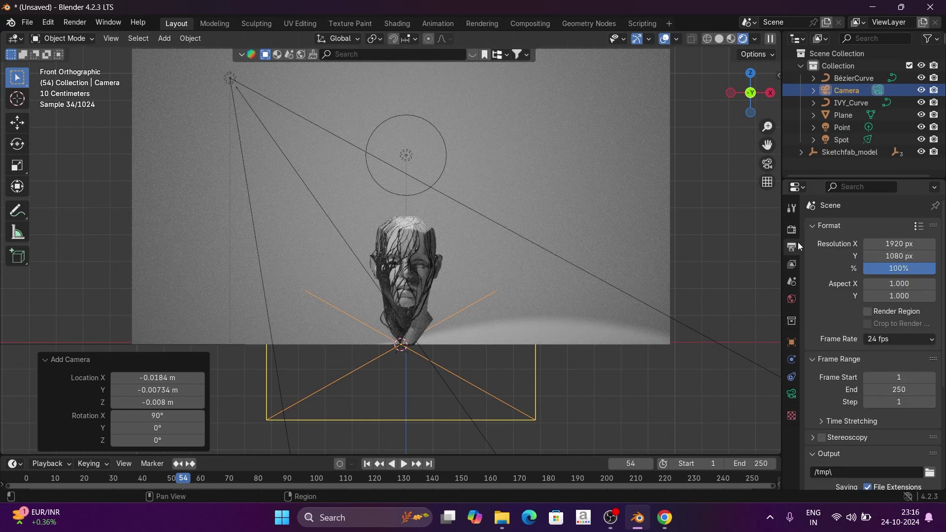
left_click(892, 244)
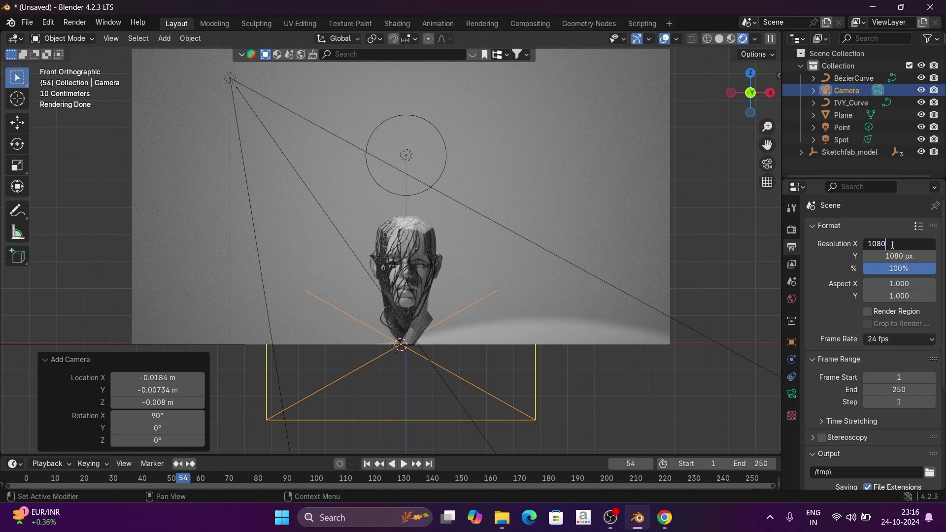
key("Return")
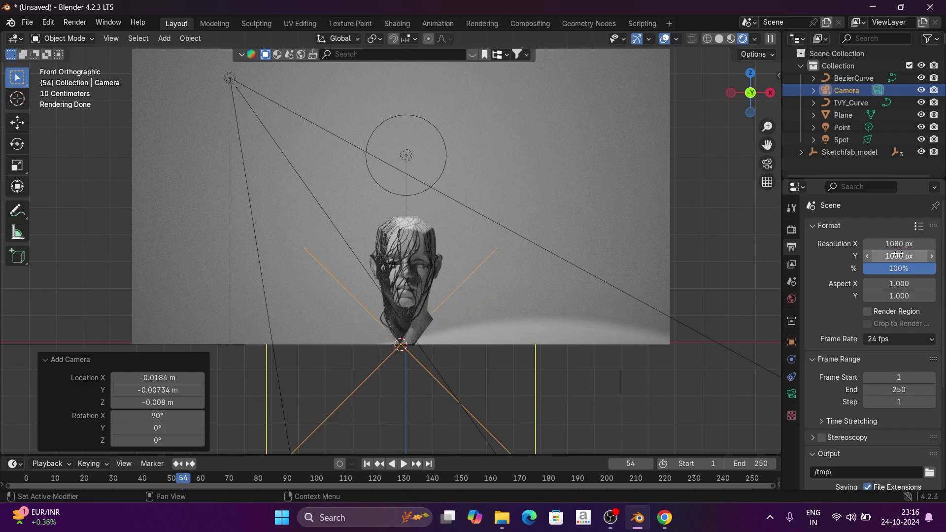
left_click(898, 254)
type("1920")
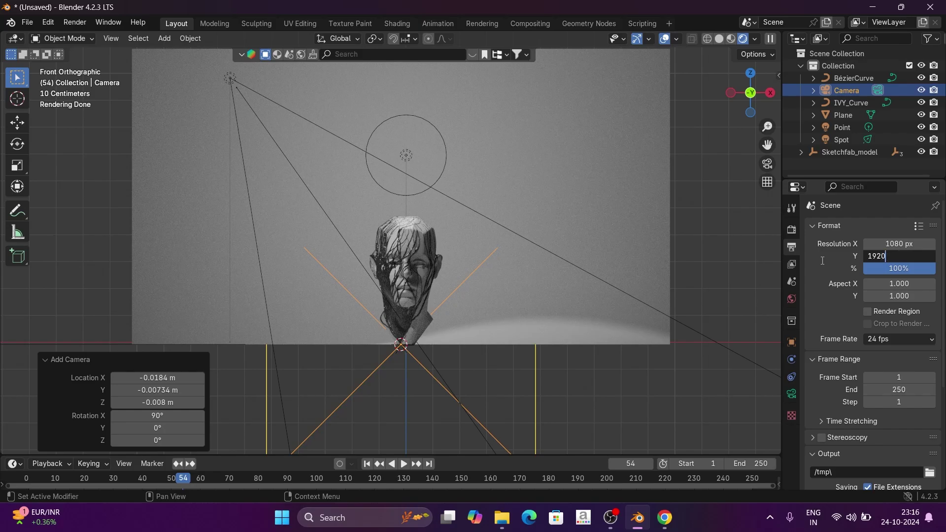
key("Return")
From the right view, raise the camera about 0.51 m along Z
scroll(481, 315, "down", 2)
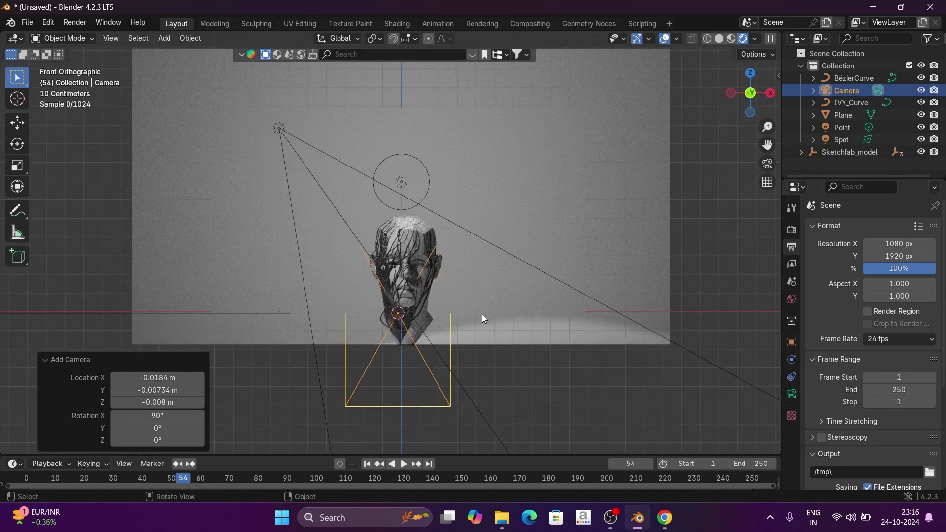
left_click(770, 93)
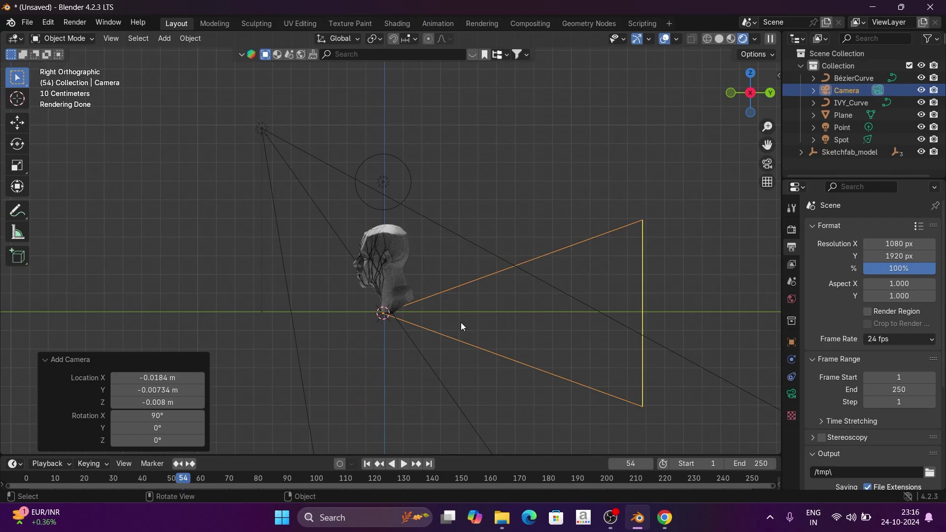
key("g")
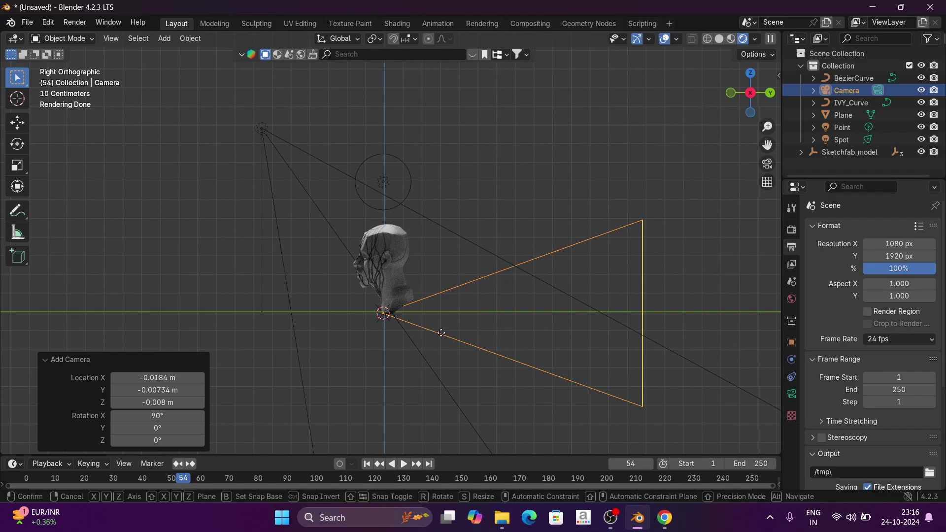
key("z")
left_click(446, 238)
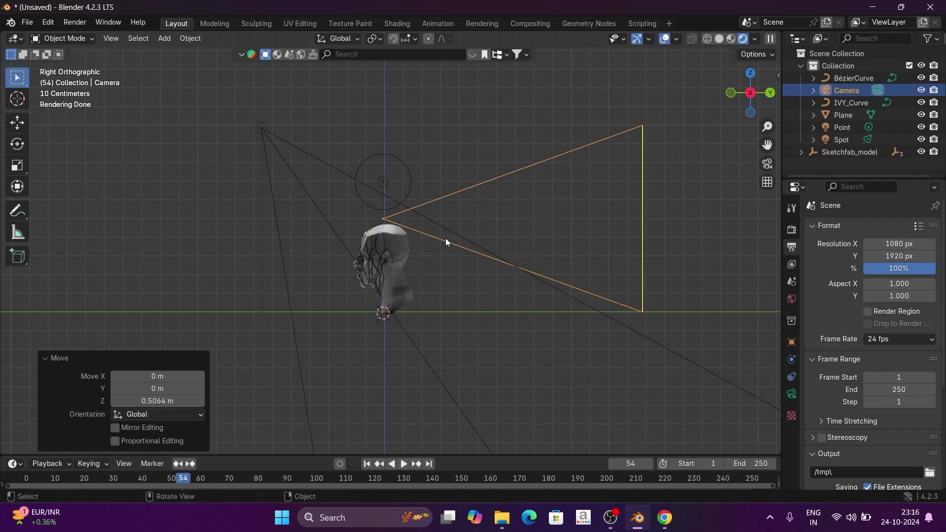
Move the camera about -2.5 m along Y so it stands in front of the face
key("g")
key("y")
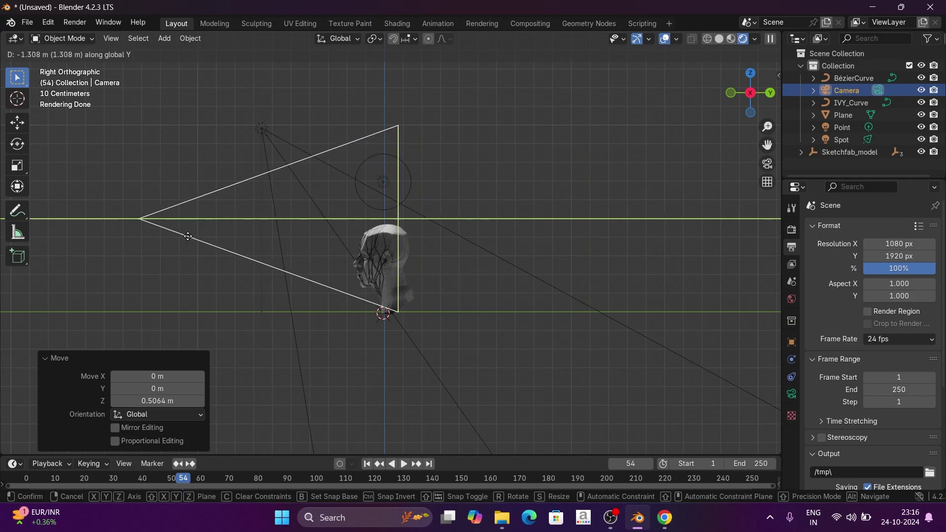
left_click(757, 240)
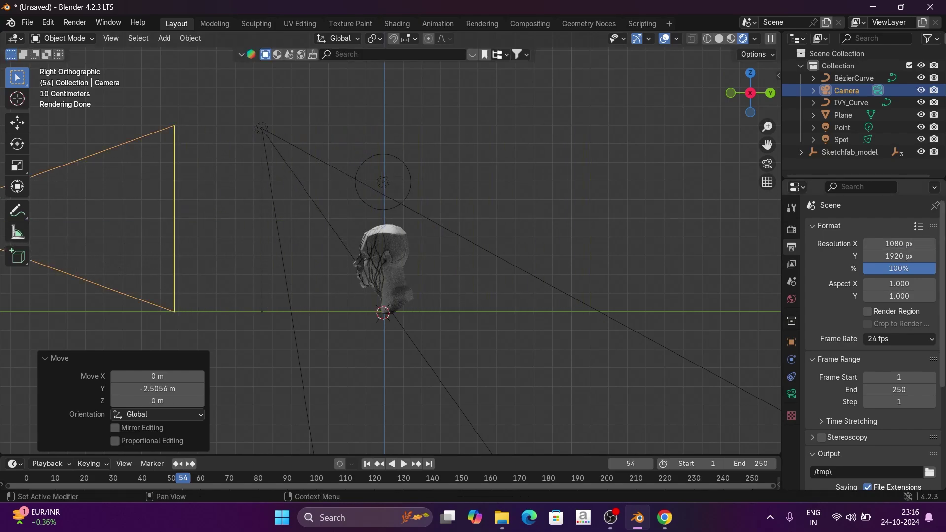
scroll(282, 249, "down", 3)
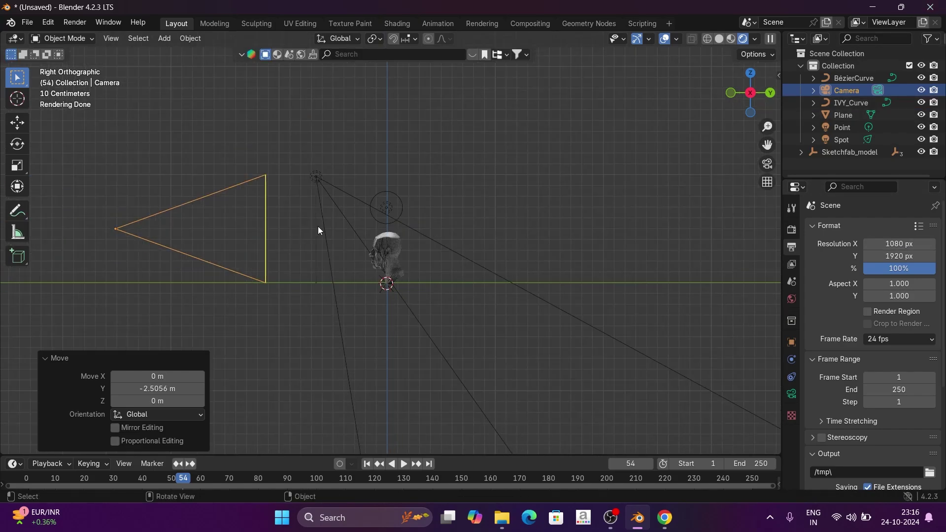
Scale the camera object down to about 0.62 of its size
key("s")
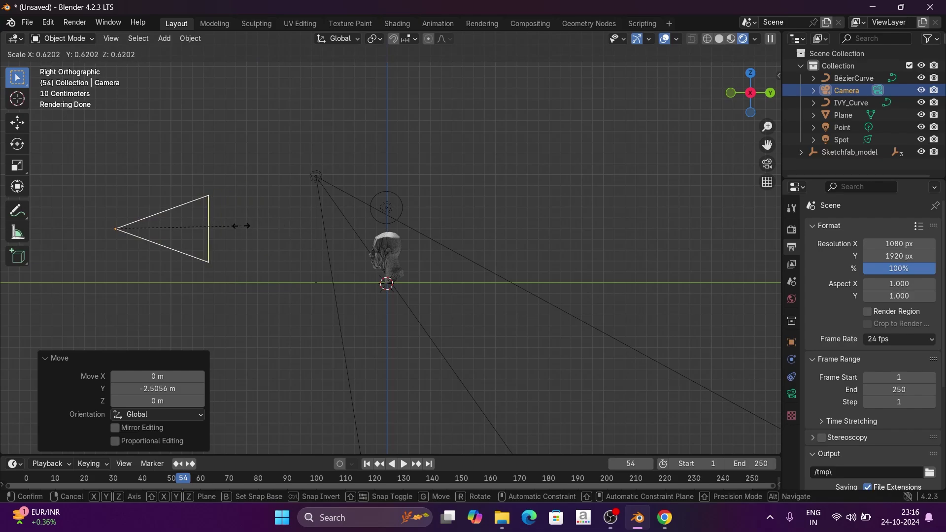
left_click(240, 225)
middle_click_drag(326, 227, 721, 192)
scroll(589, 236, "up", 4)
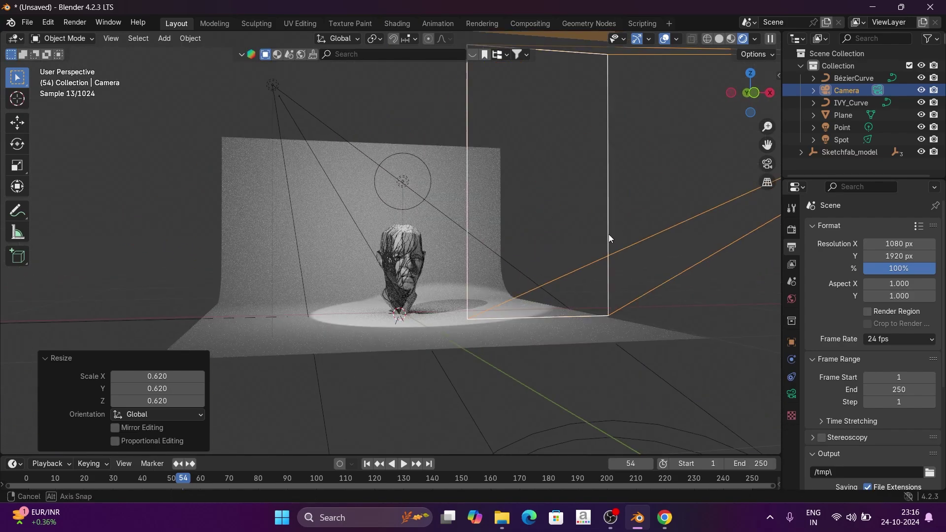
Look through the camera and shift it along Z to reframe the head
left_click(767, 164)
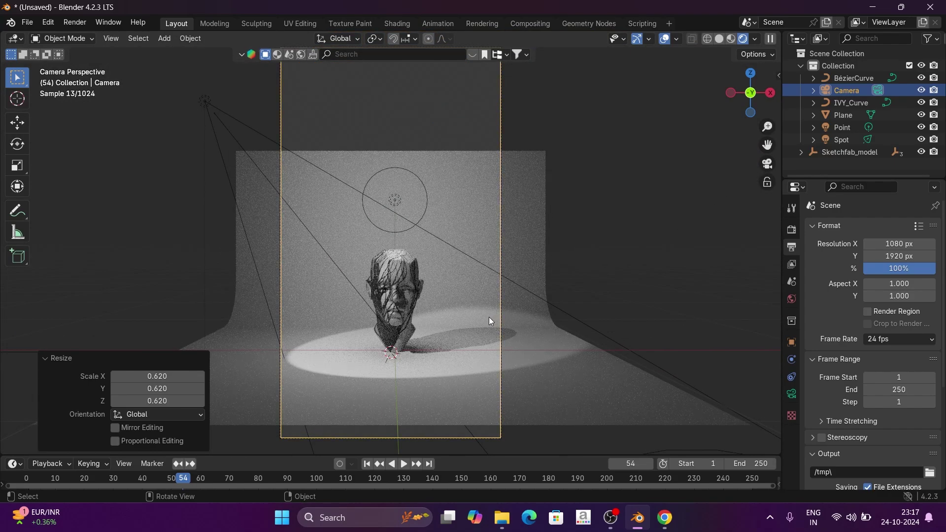
scroll(488, 318, "down", 1)
left_click(394, 207)
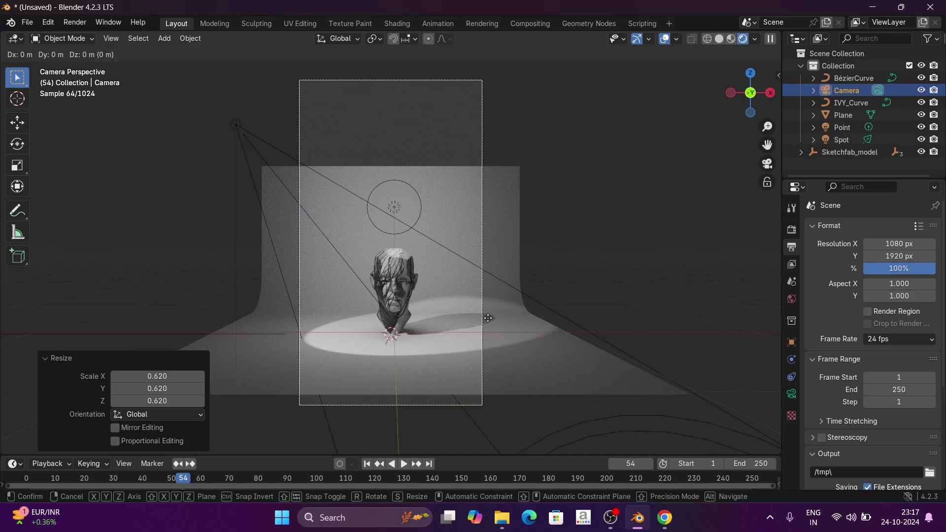
key("g")
key("z")
left_click(487, 310)
scroll(487, 310, "up", 1)
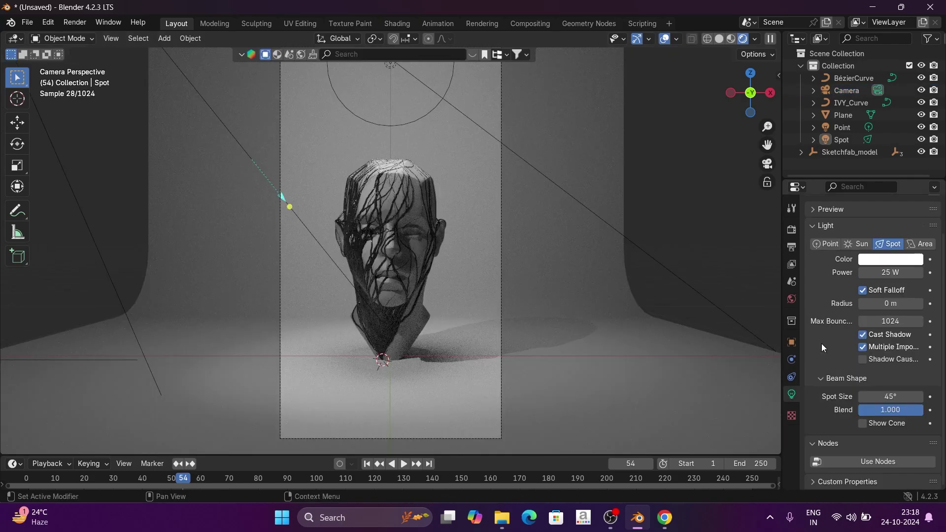
Switch the viewport to solid shading and make the timeline area slightly taller
scroll(487, 308, "down", 1)
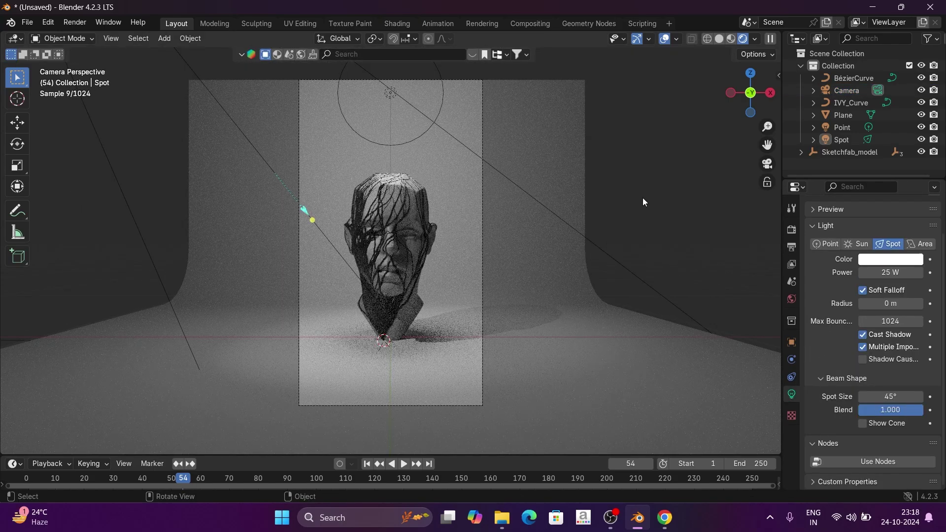
left_click(719, 40)
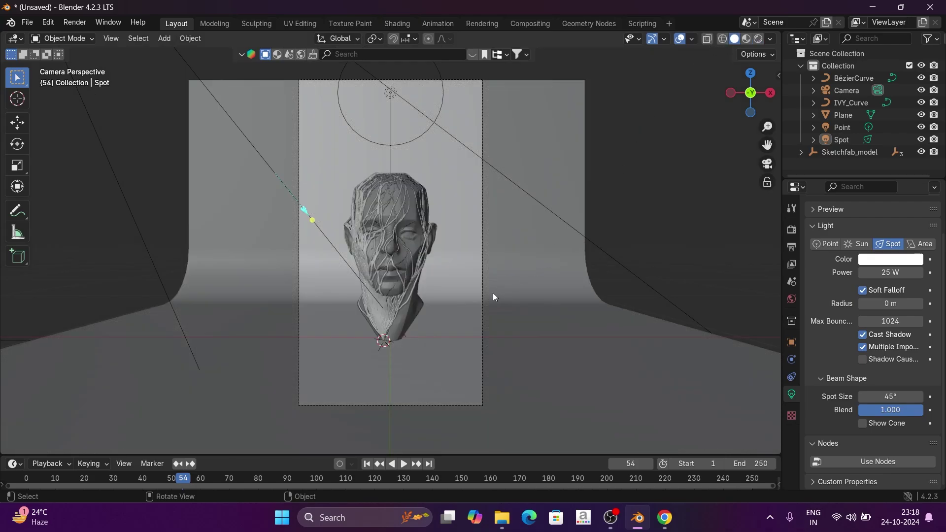
scroll(493, 293, "up", 2)
scroll(494, 300, "down", 2)
left_click_drag(457, 454, 458, 440)
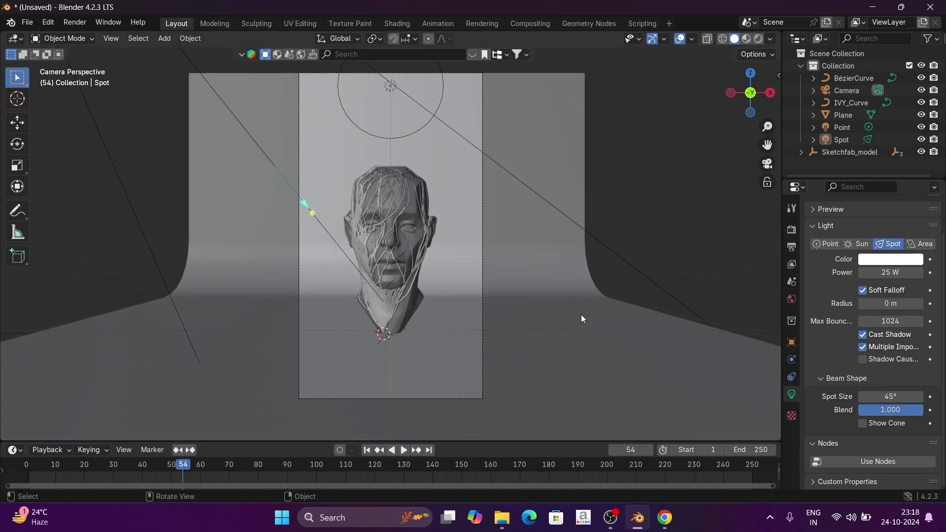
Keyframe the IVY_Curve's bevel end factor at 0.000 on frame 1, under Start & End Mapping
left_click(384, 304)
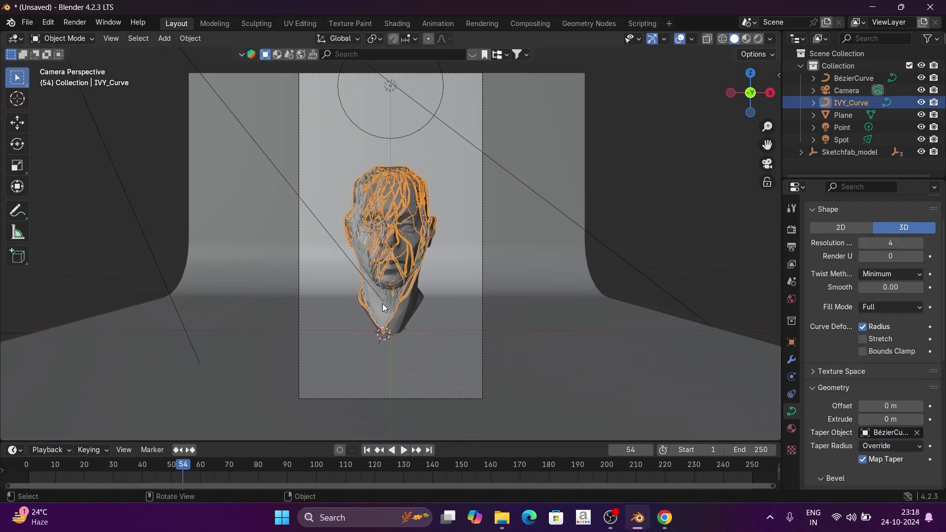
scroll(388, 297, "up", 4)
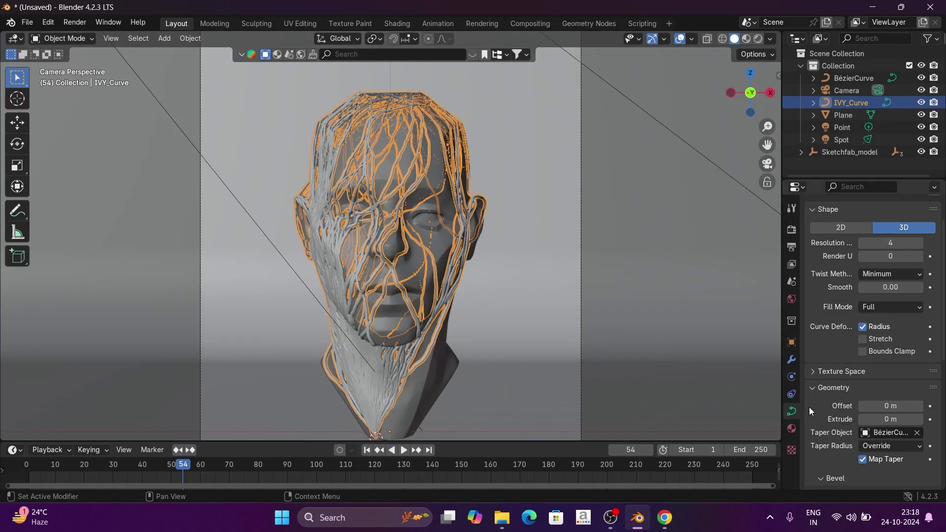
scroll(829, 406, "down", 8)
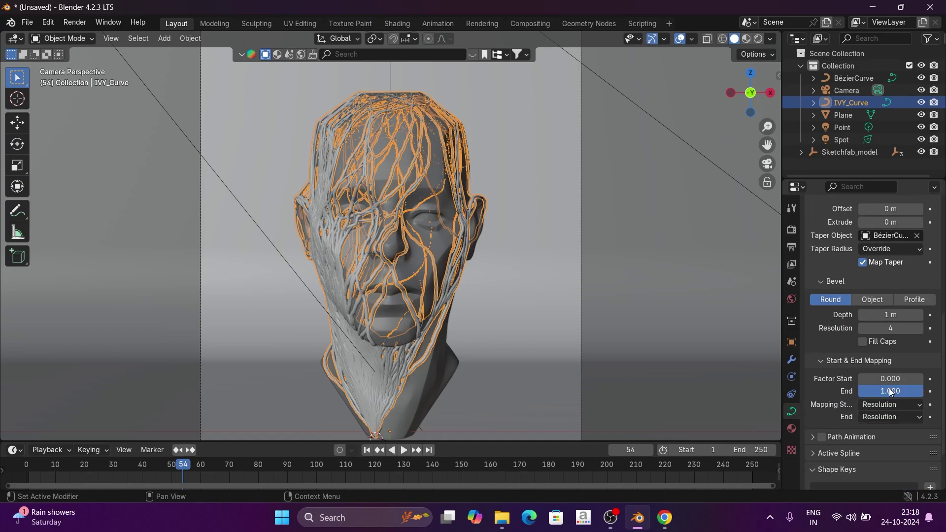
mouse_move(890, 392)
left_mouse_down()
mouse_move(833, 392)
mouse_move(891, 392)
left_mouse_up()
left_click(28, 465)
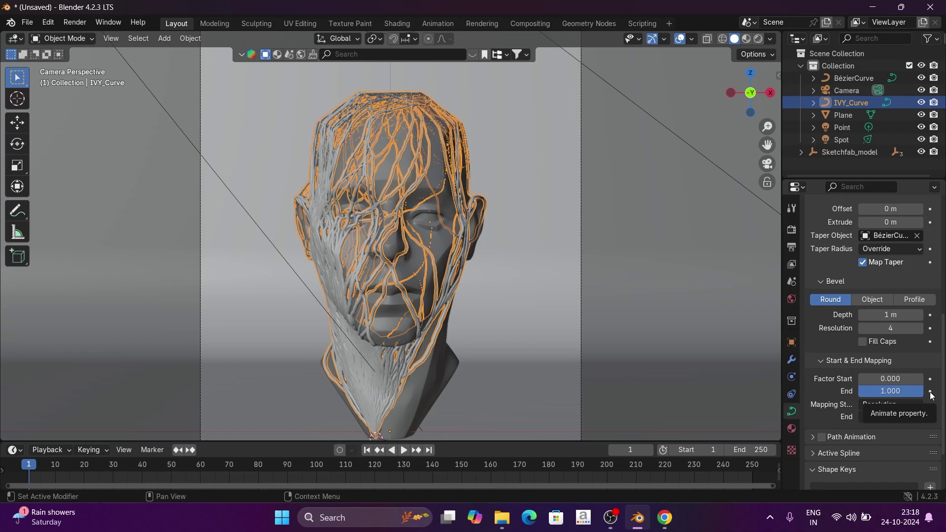
left_click(930, 391)
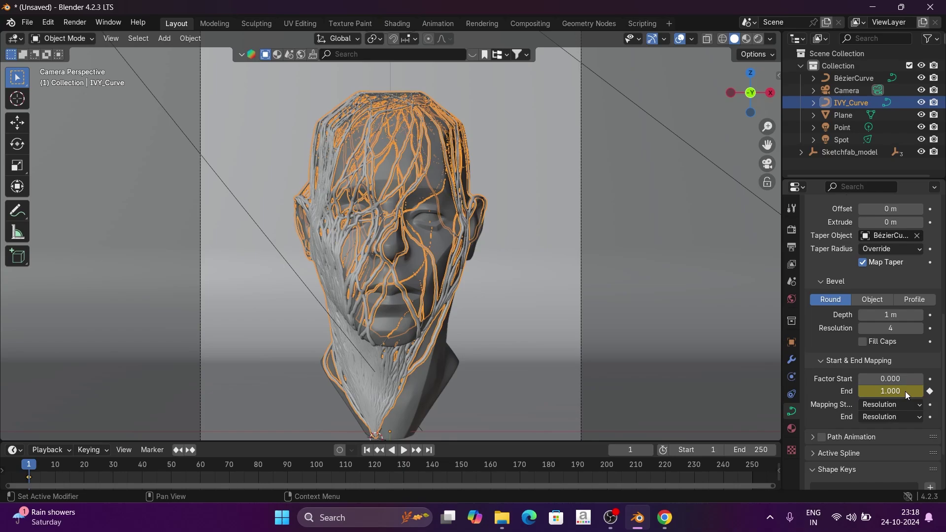
left_click_drag(906, 391, 815, 391)
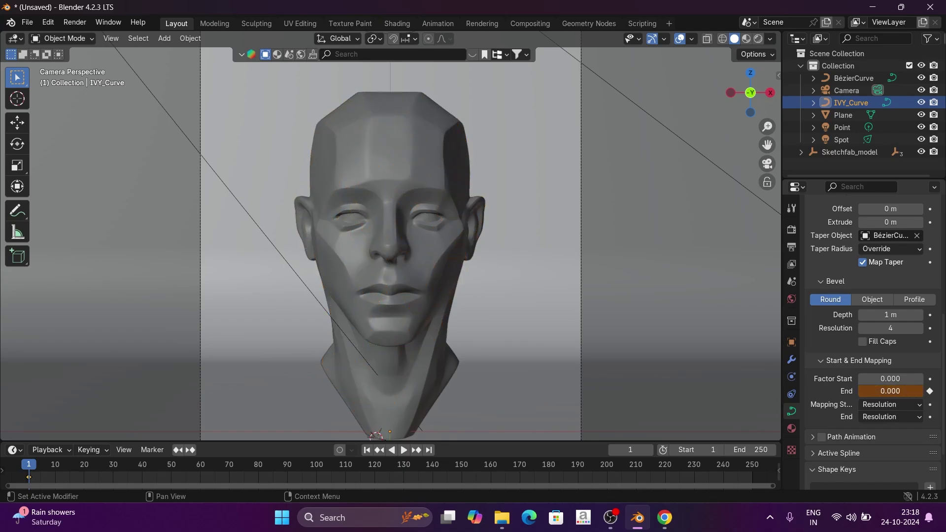
left_click(930, 392)
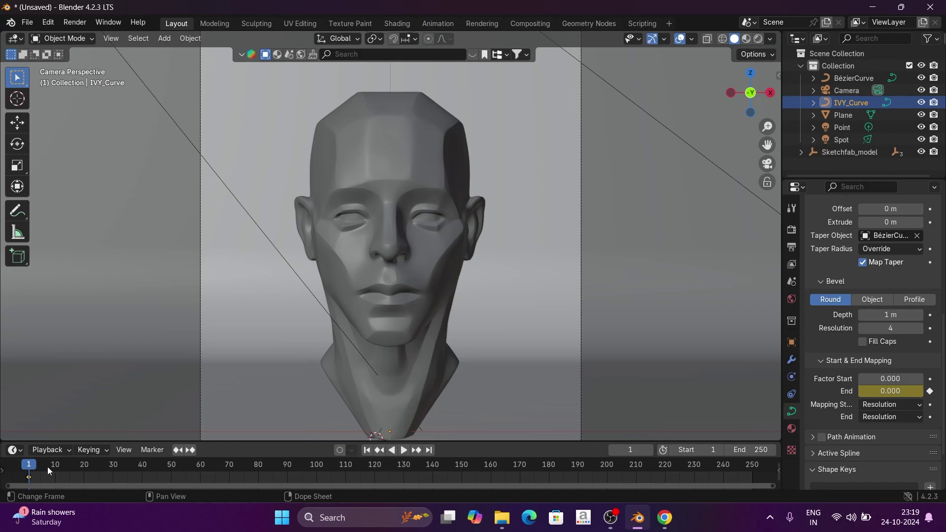
Keyframe the IVY_Curve's bevel end factor at 1.000 on frame 100
key("space")
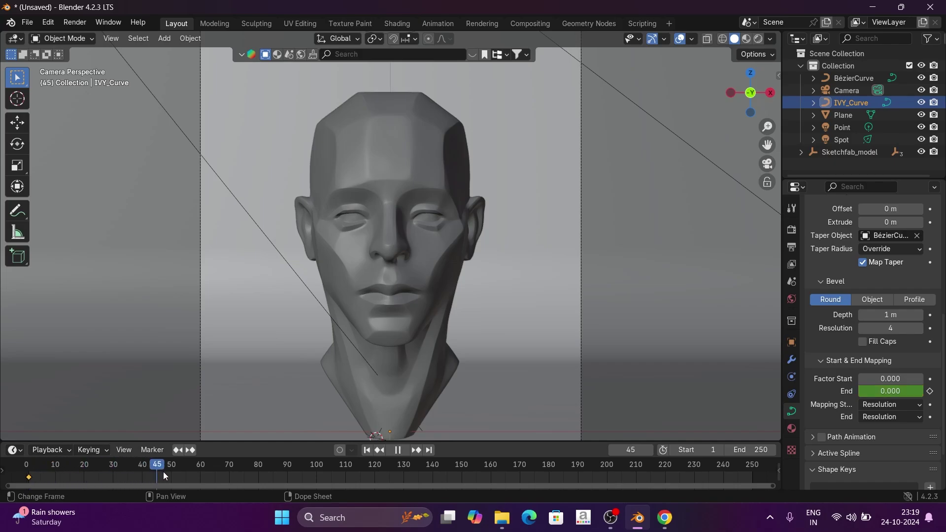
left_click_drag(257, 476, 317, 475)
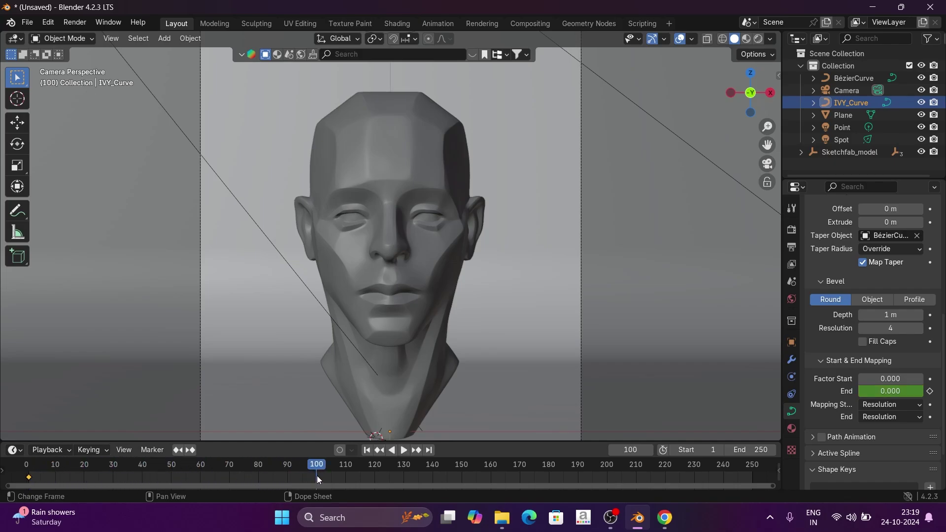
key("space")
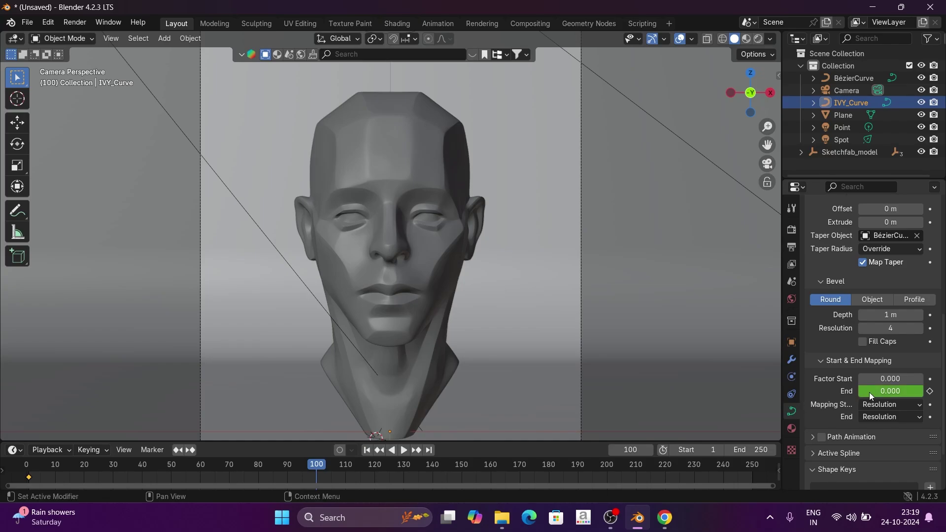
left_click_drag(869, 393, 907, 392)
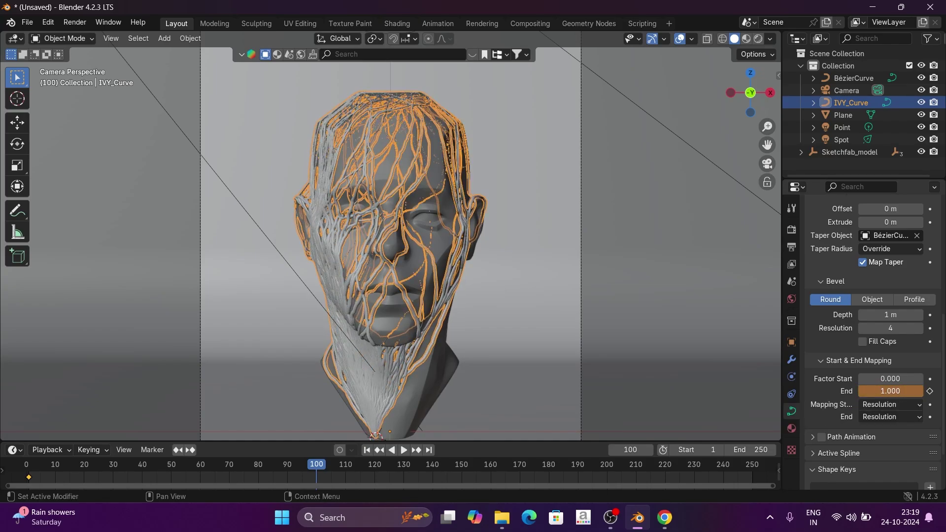
left_click(929, 391)
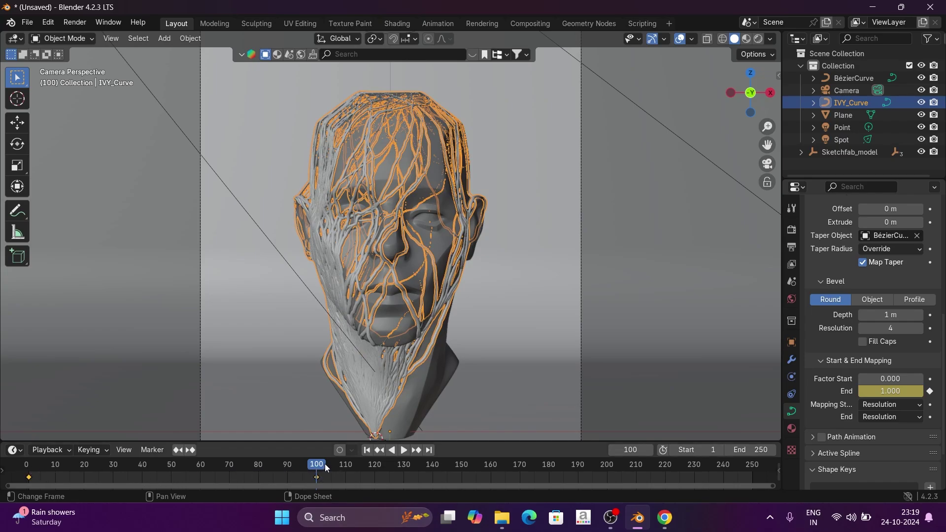
Scrub and play back the vine growth from the start of the timeline in rendered shading through the camera
left_click_drag(325, 467, 31, 475)
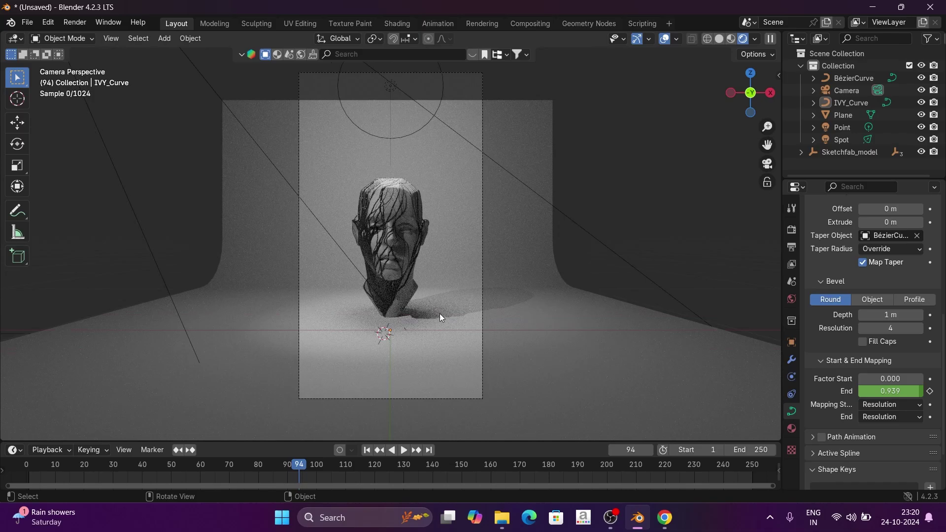
scroll(439, 313, "up", 3)
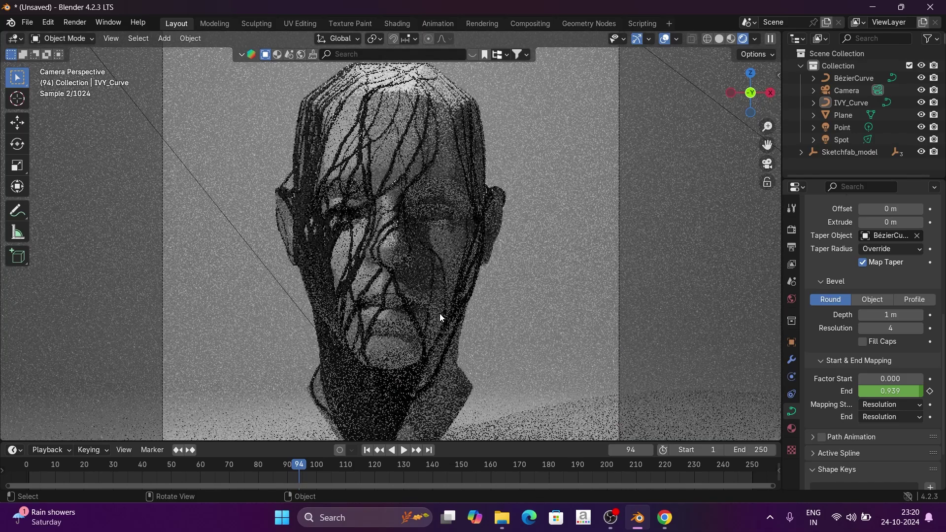
scroll(354, 390, "down", 1)
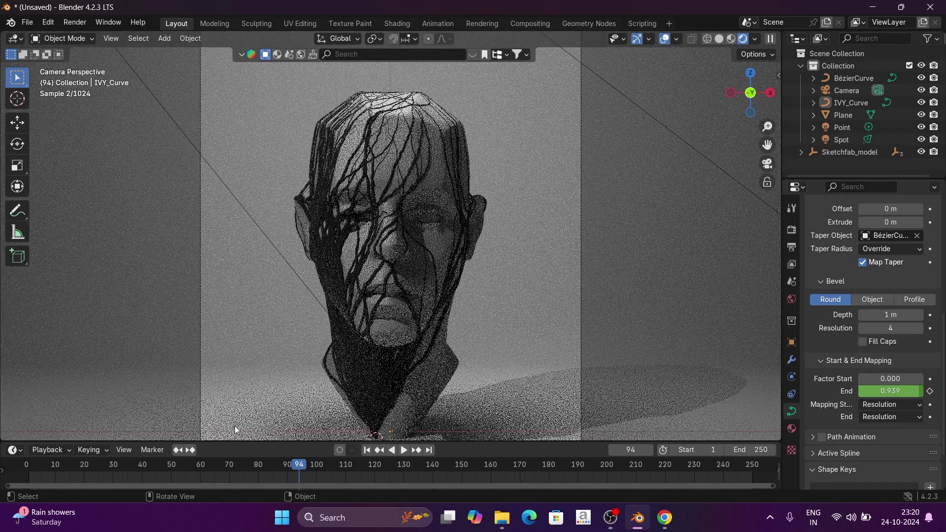
left_click(31, 466)
key("space")
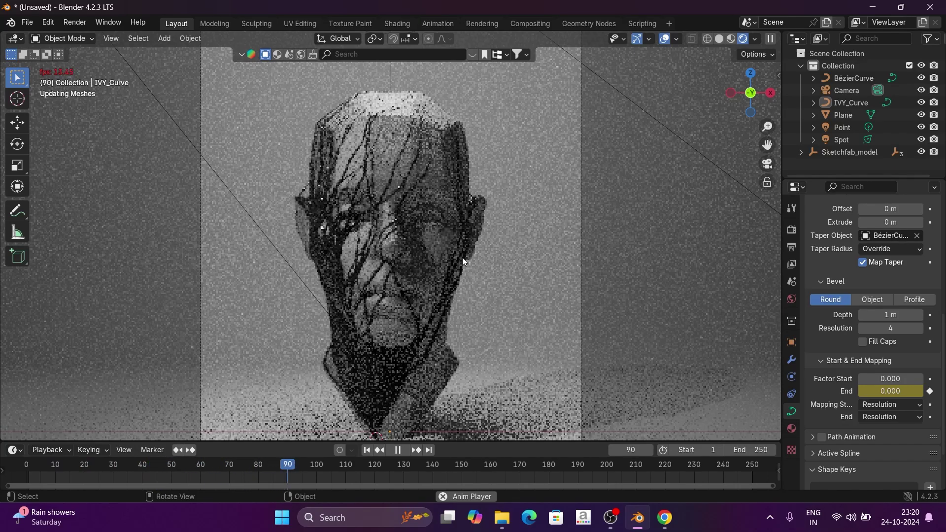
key("space")
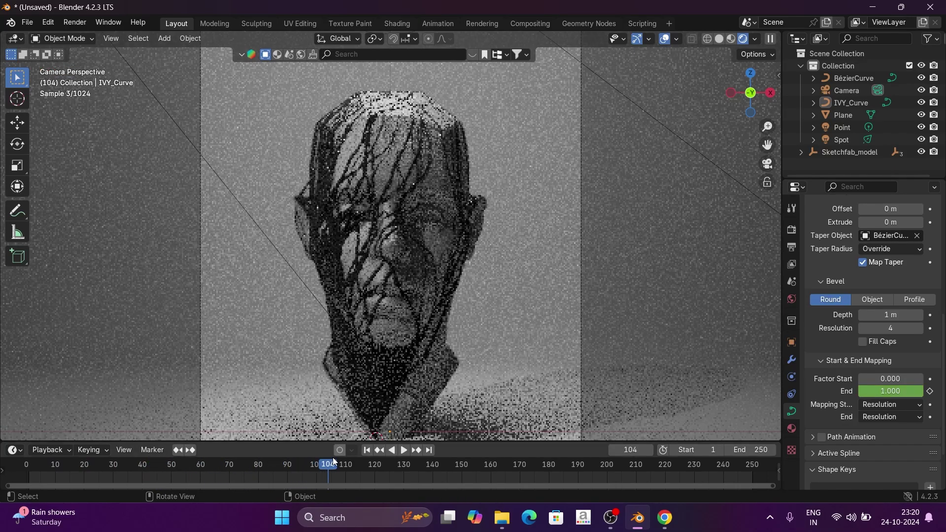
Switch the viewport to solid shading and scrub the vine growth back to frame 2
scroll(325, 463, "down", 2)
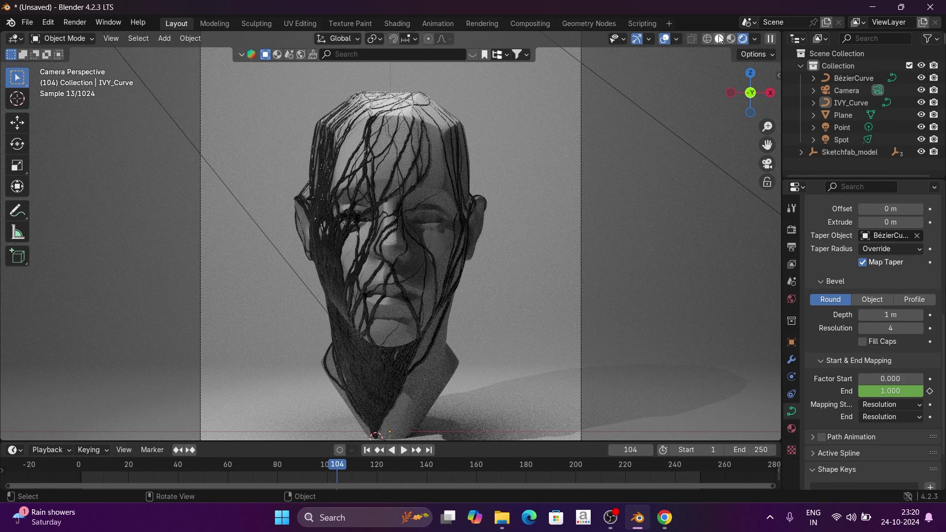
key("z")
key("space")
left_click_drag(302, 463, 84, 475)
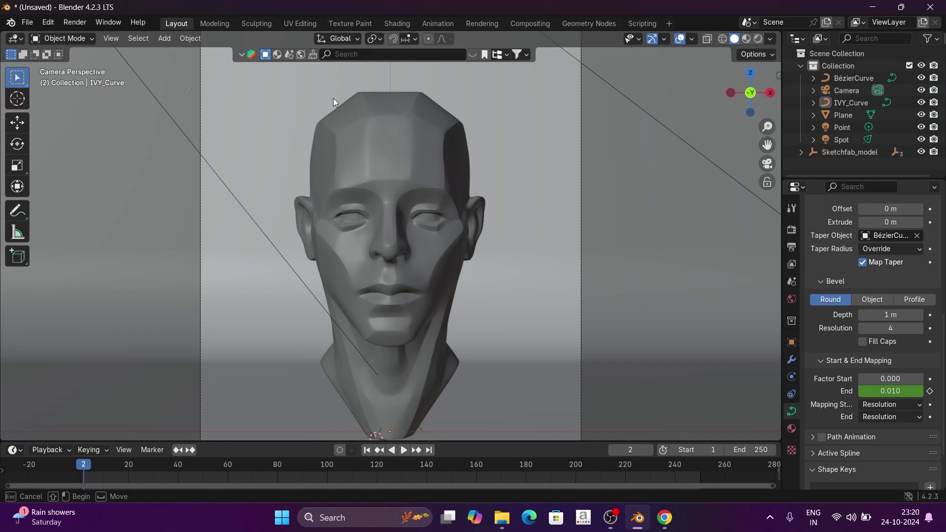
left_click(25, 23)
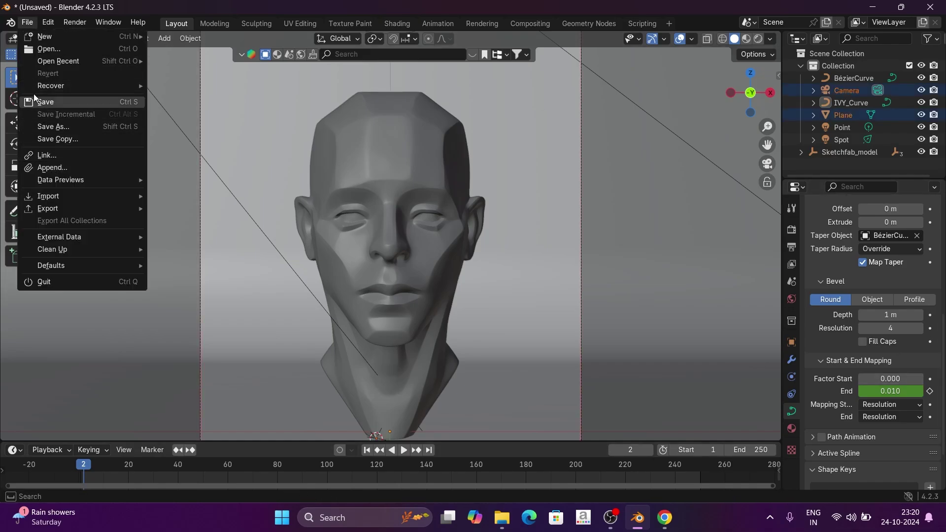
left_click(58, 127)
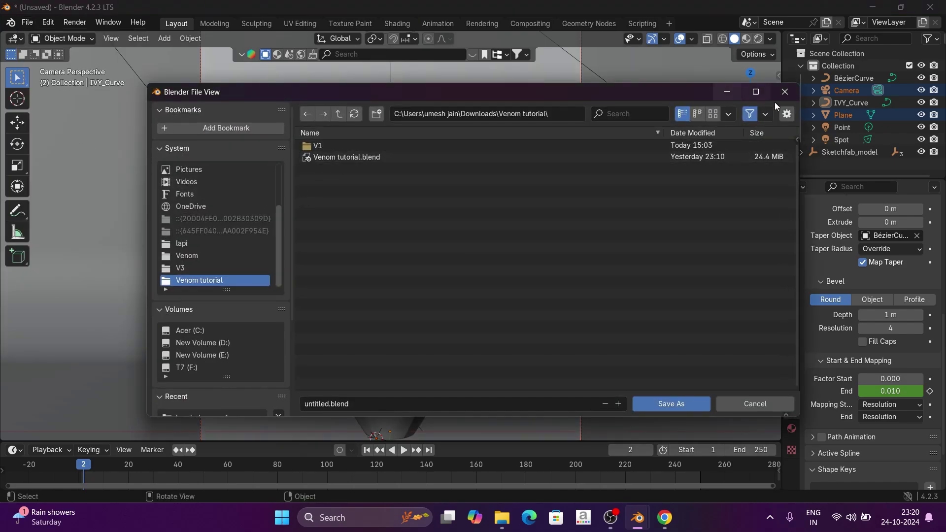
left_click(728, 92)
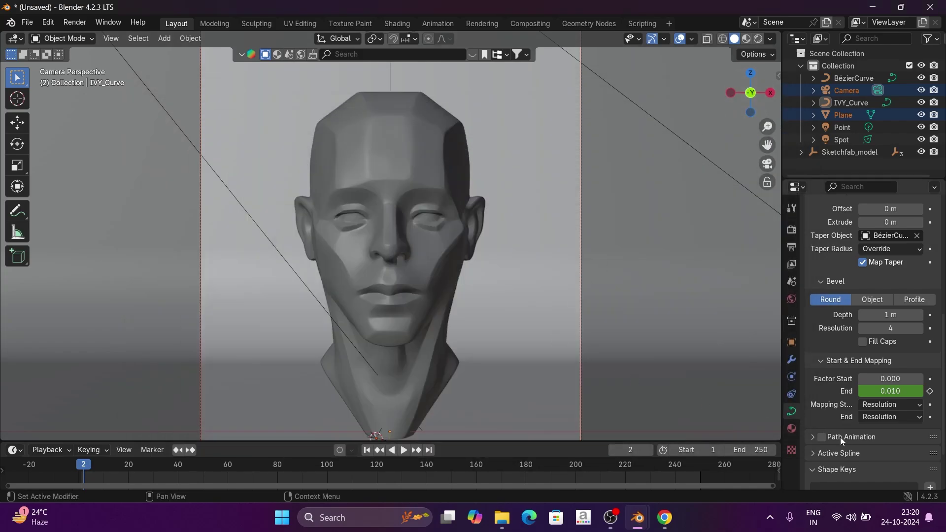
Set the render output folder to C:\tmp\ in the scene's output settings
left_click(791, 247)
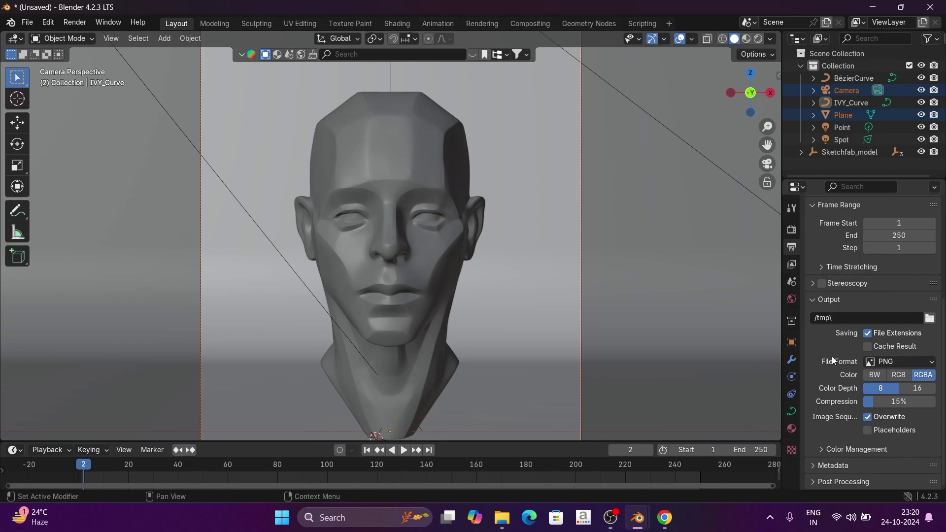
scroll(831, 357, "up", 2)
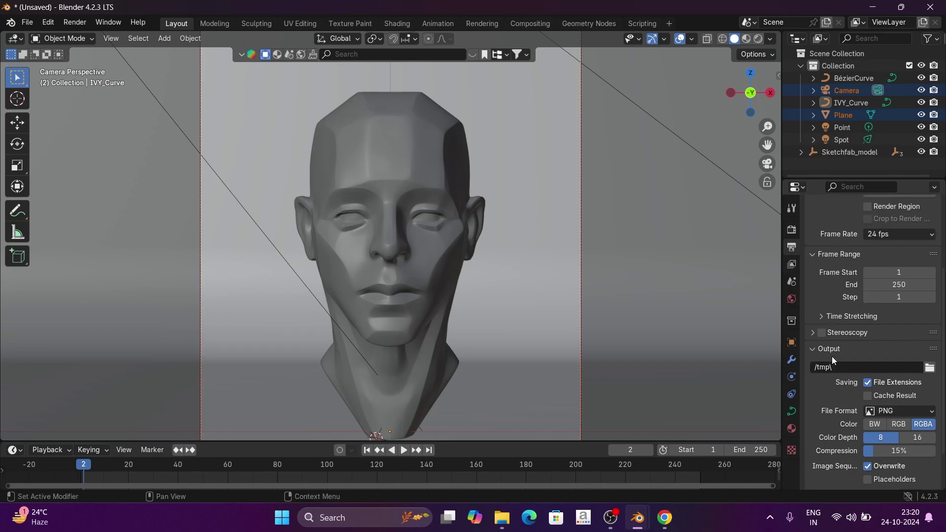
left_click(929, 369)
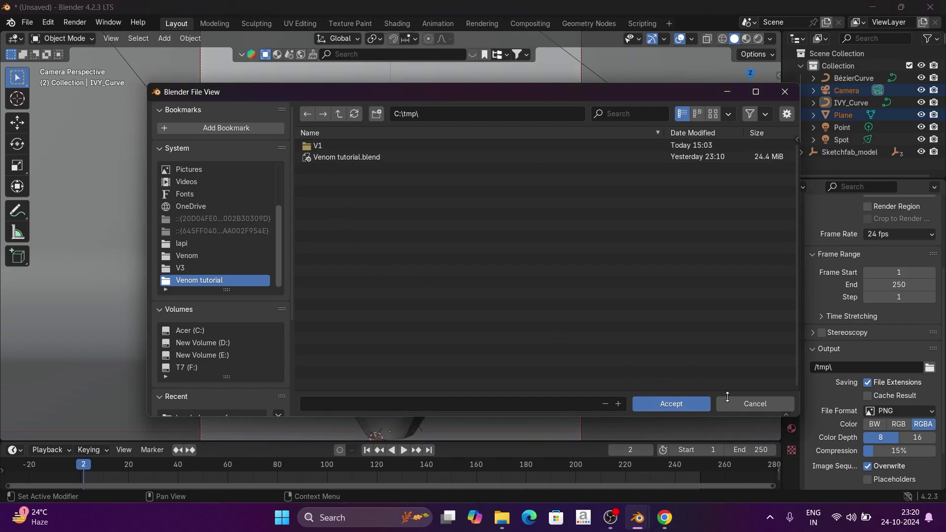
left_click(671, 403)
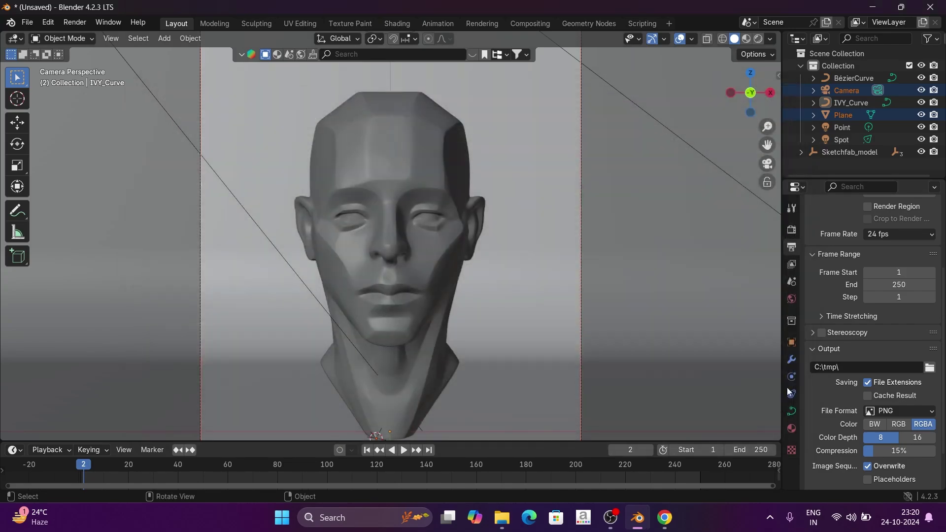
Set the render output file format to JPEG and adjust the image quality
scroll(826, 394, "down", 3)
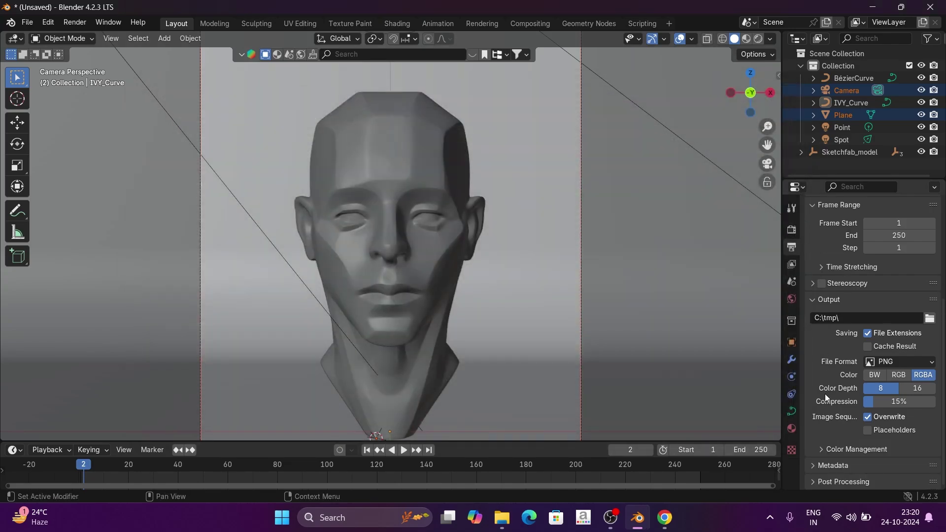
left_click(891, 362)
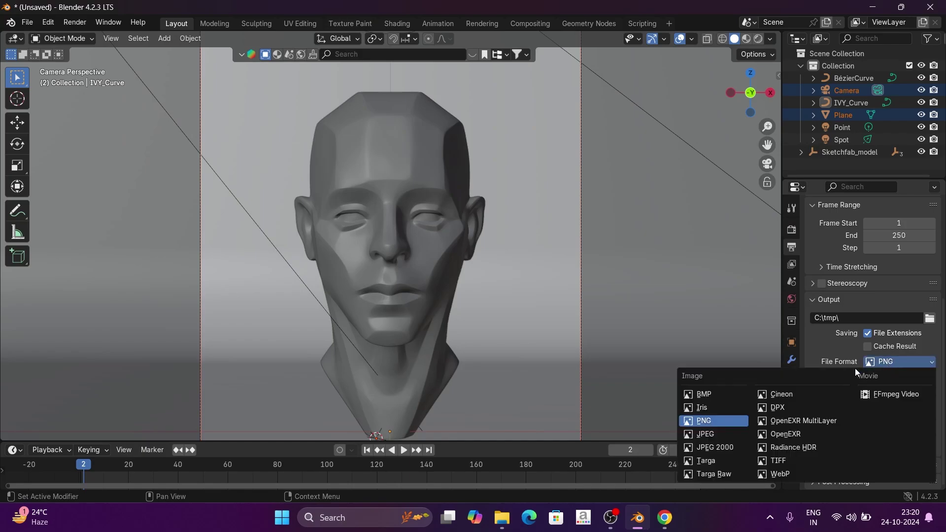
left_click(881, 362)
left_click(728, 430)
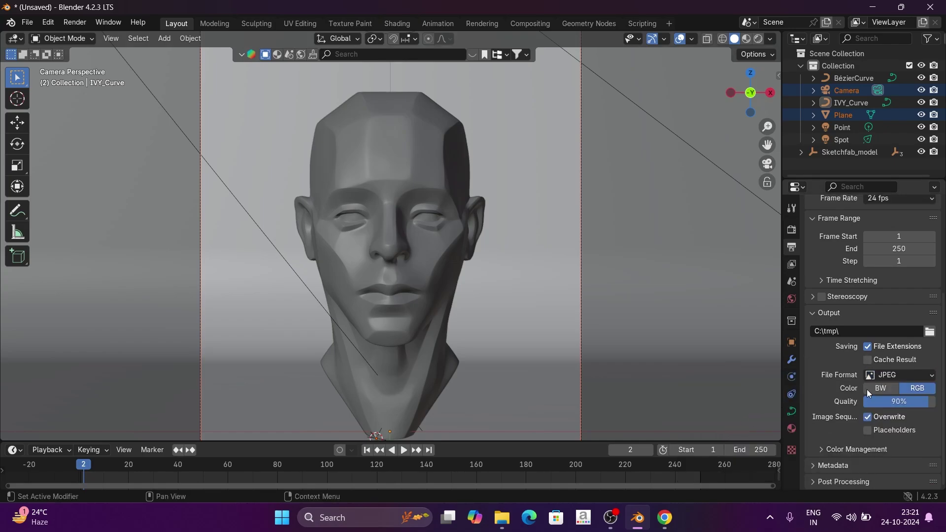
left_click_drag(891, 399, 926, 399)
scroll(826, 385, "up", 6)
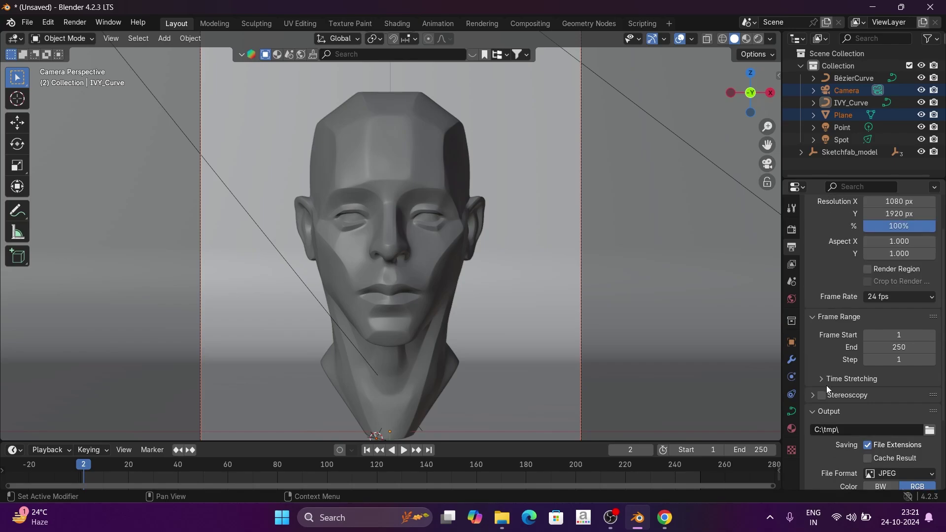
left_click(918, 342)
left_click(917, 341)
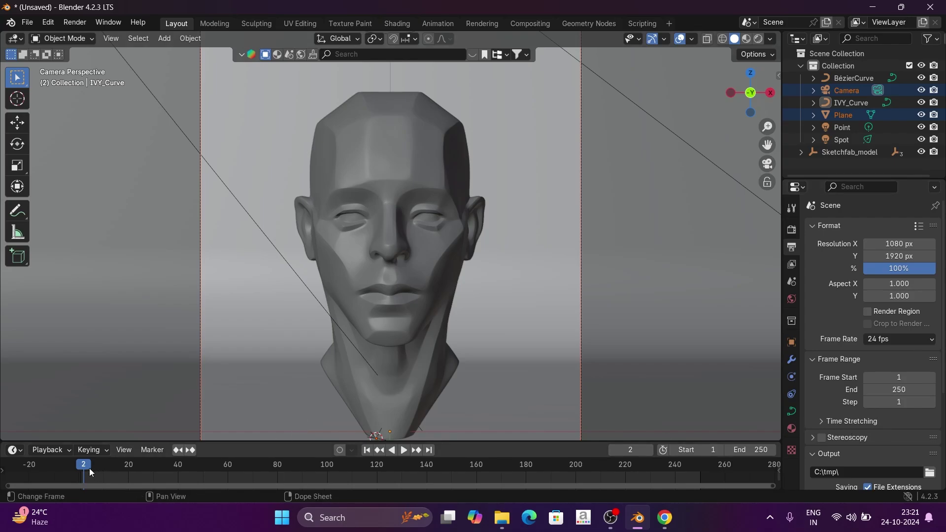
Select the camera, return the animation to frame 1 and look through the camera
left_click_drag(89, 468, 127, 468)
scroll(566, 291, "down", 3)
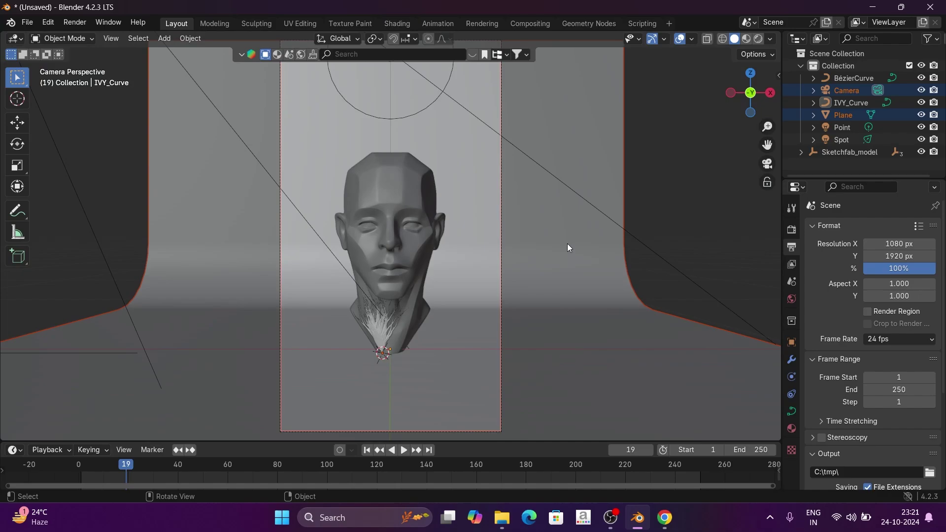
middle_click_drag(566, 243, 473, 276)
left_click(366, 85)
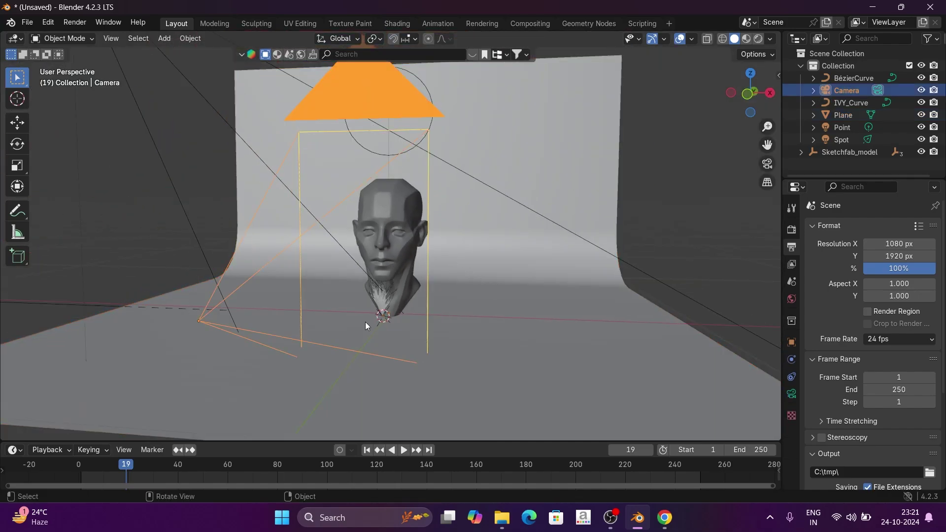
left_click(82, 466)
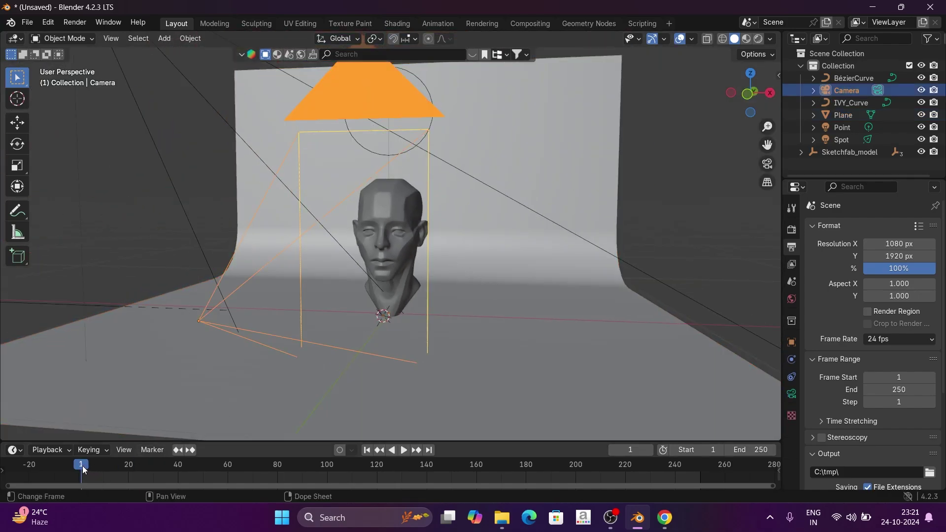
left_click(767, 164)
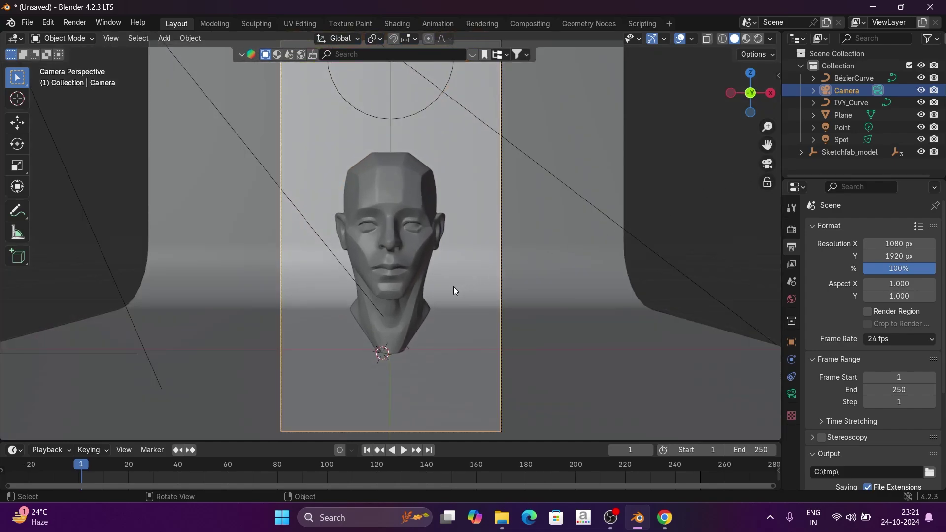
Move the camera along the Y axis closer to the head and keyframe it at frame 1
key("g")
key("y")
left_click(465, 312)
key("i")
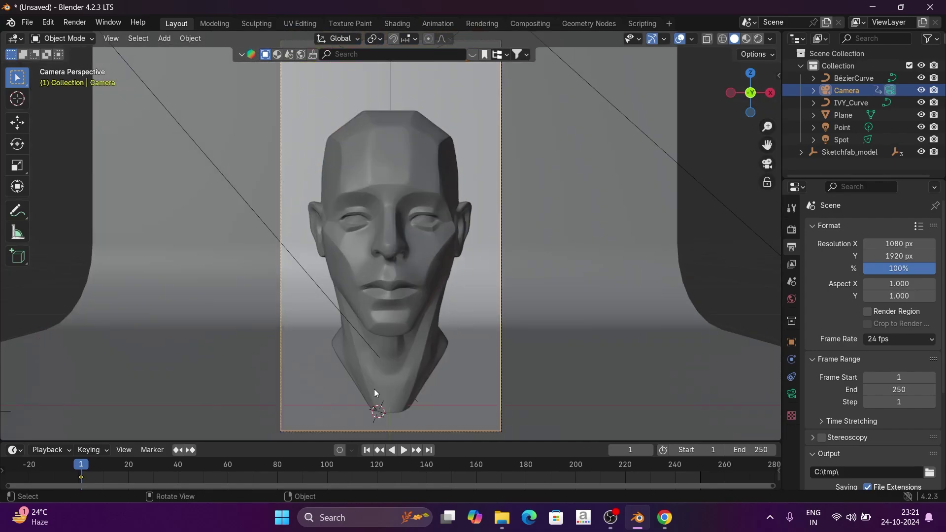
At frame 100, pull the camera back about 0.4 m along Y, keyframe it, and scrub the timeline to check the move
left_click(328, 465)
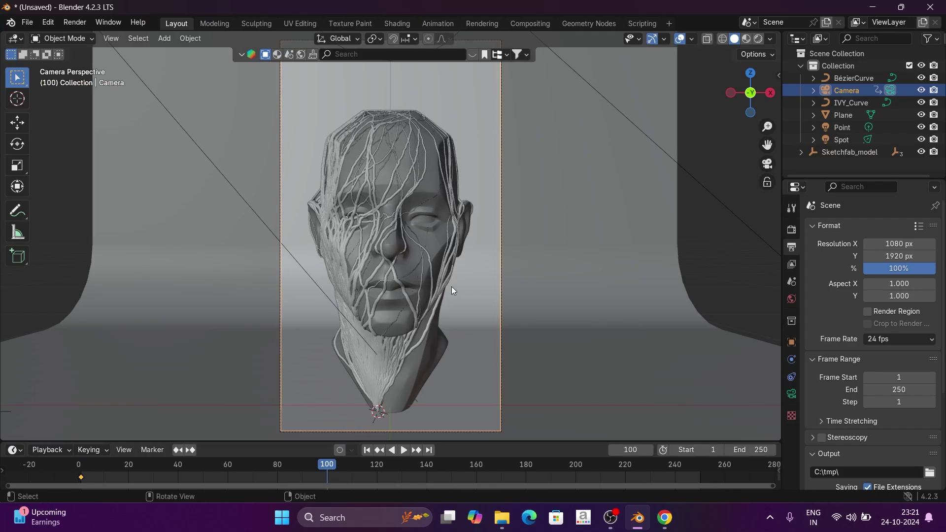
key("g")
key("y")
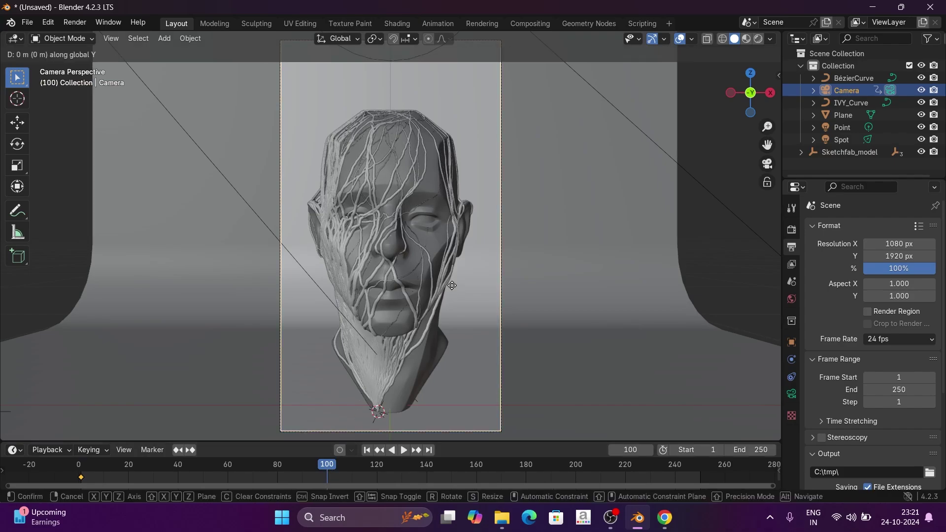
mouse_move(448, 250)
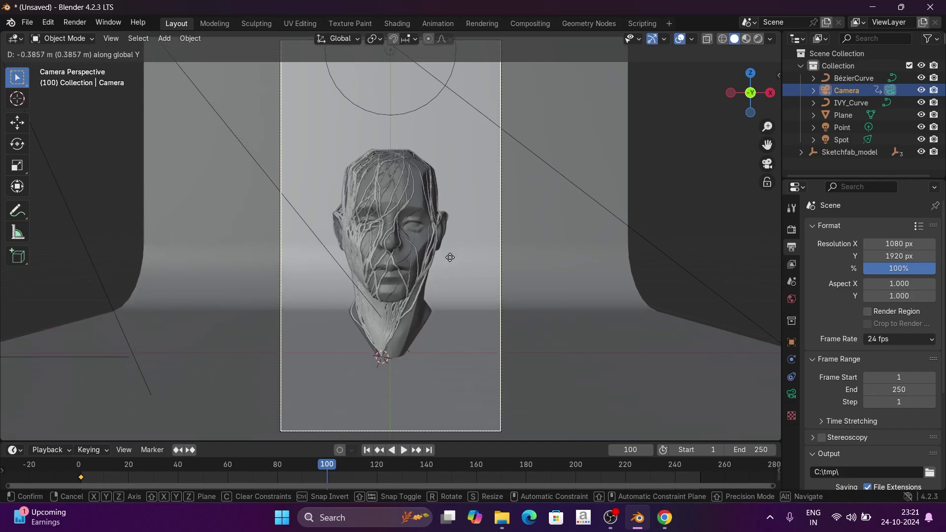
left_click(450, 257)
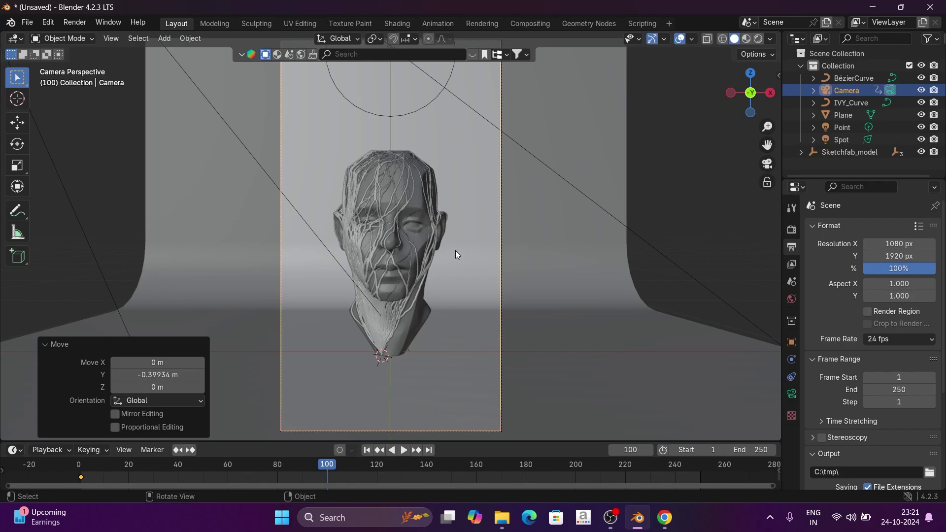
key("i")
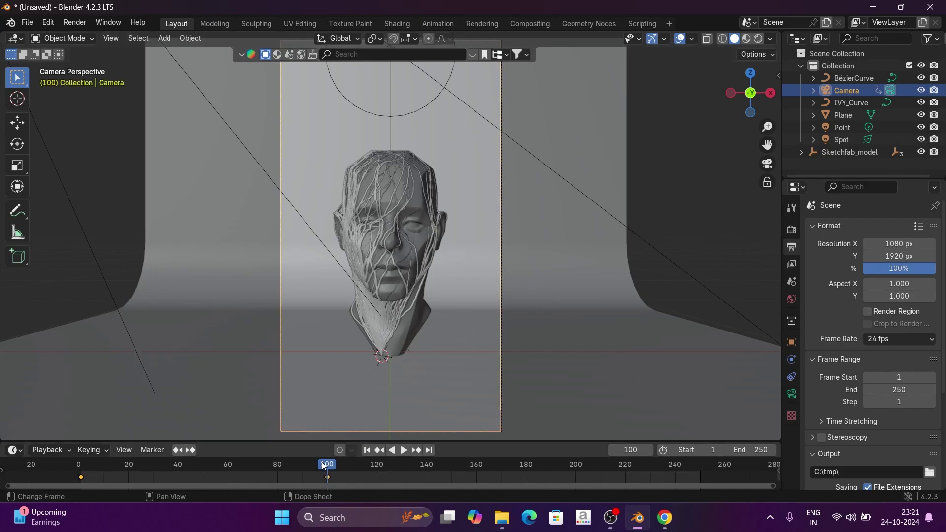
left_click_drag(324, 467, 172, 470)
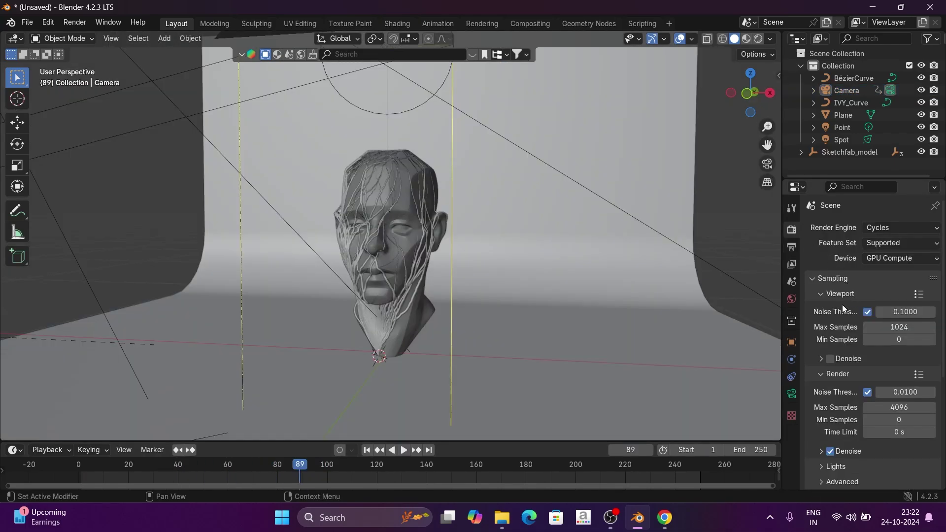
Set the Cycles render max samples to 64
scroll(853, 353, "down", 2)
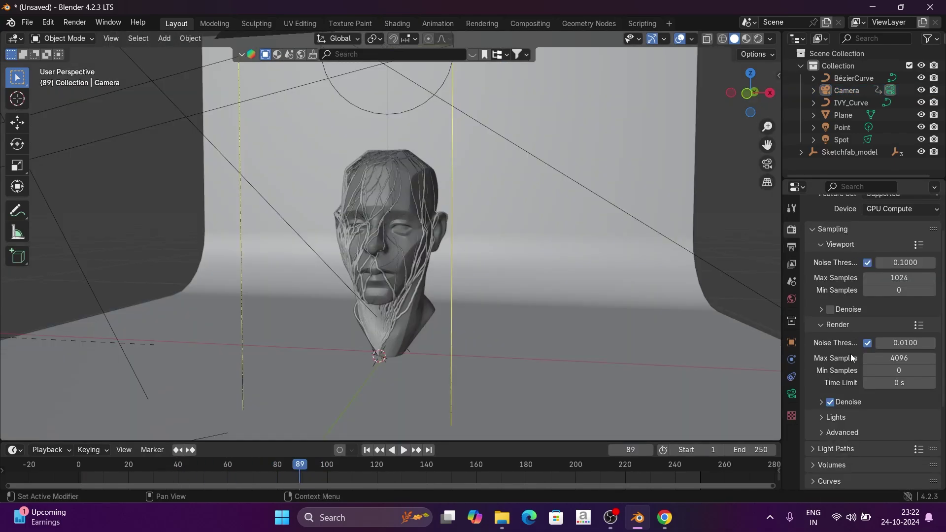
left_click(896, 362)
type("64")
key("Return")
Apply the Fast Global Illumination preset to the Cycles light paths
scroll(831, 384, "down", 3)
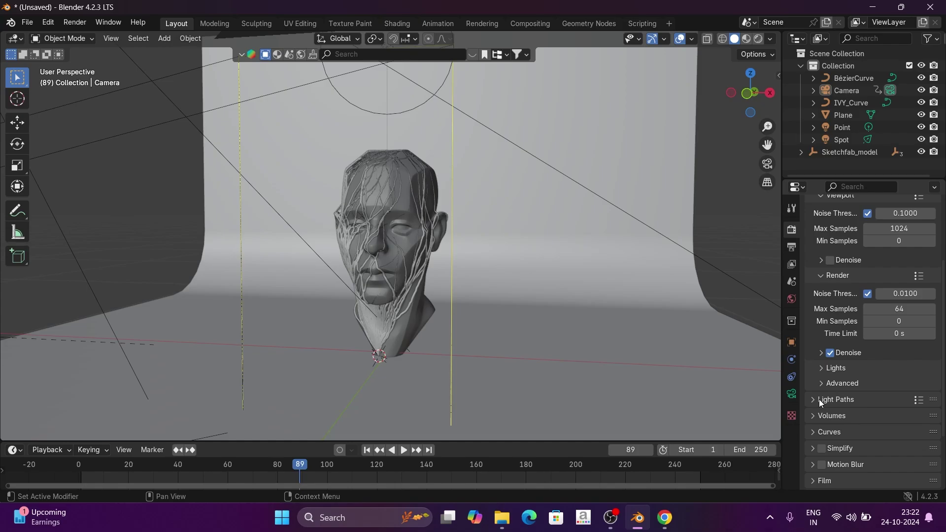
left_click(819, 399)
scroll(832, 400, "down", 3)
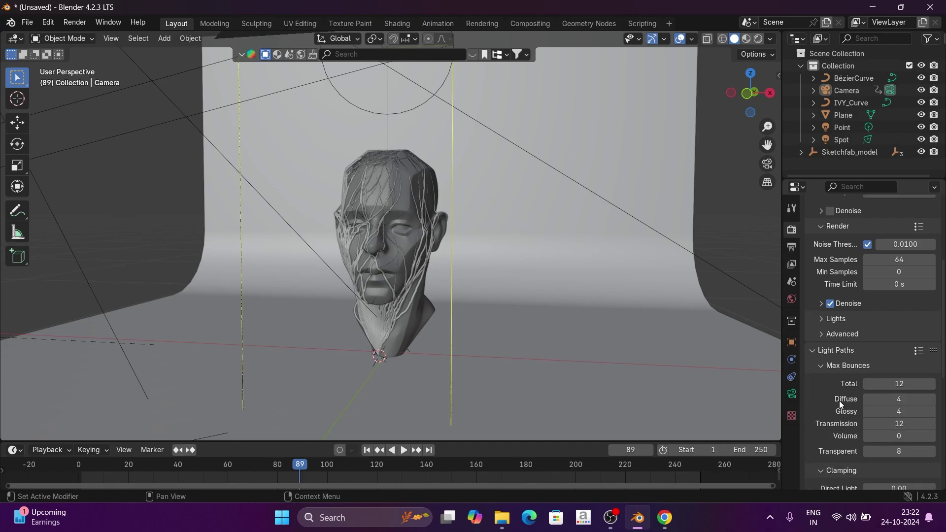
left_click(920, 351)
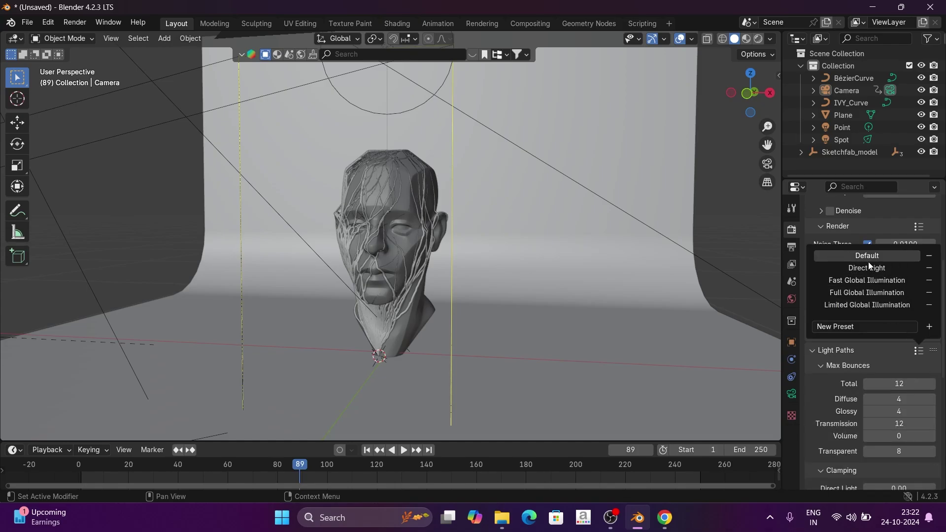
left_click(865, 280)
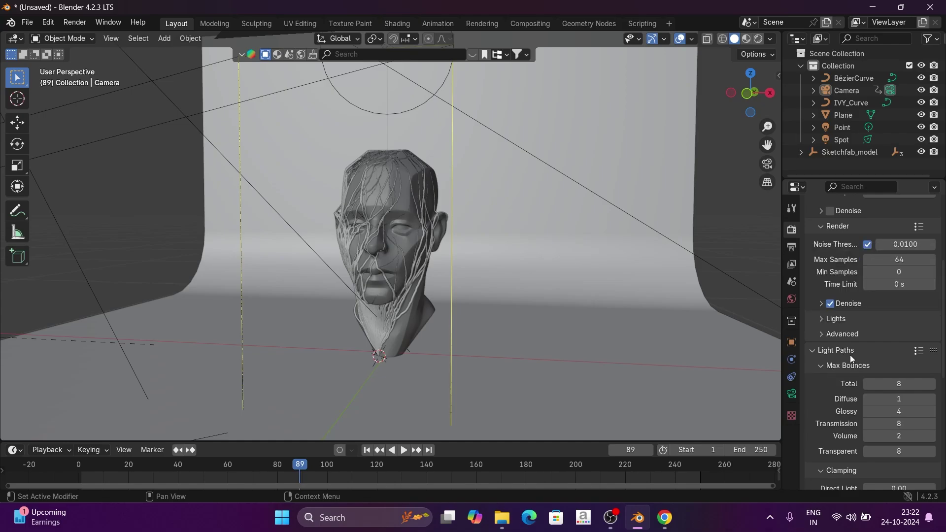
left_click(814, 352)
Start rendering the full animation
scroll(847, 320, "up", 6)
left_click(75, 22)
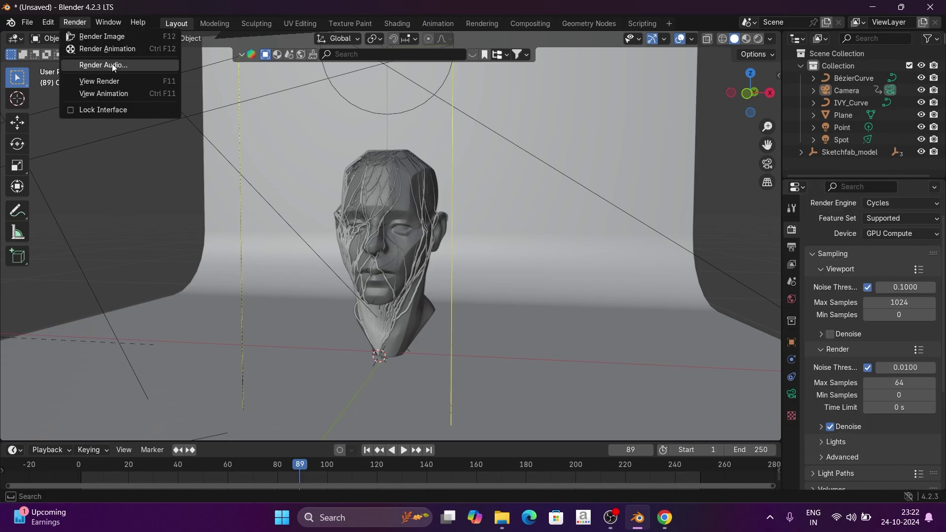
left_click(115, 47)
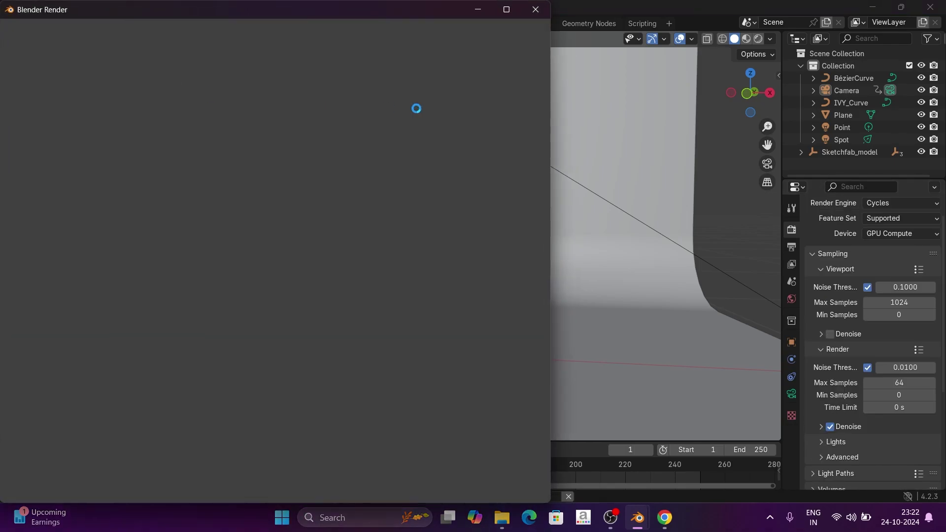